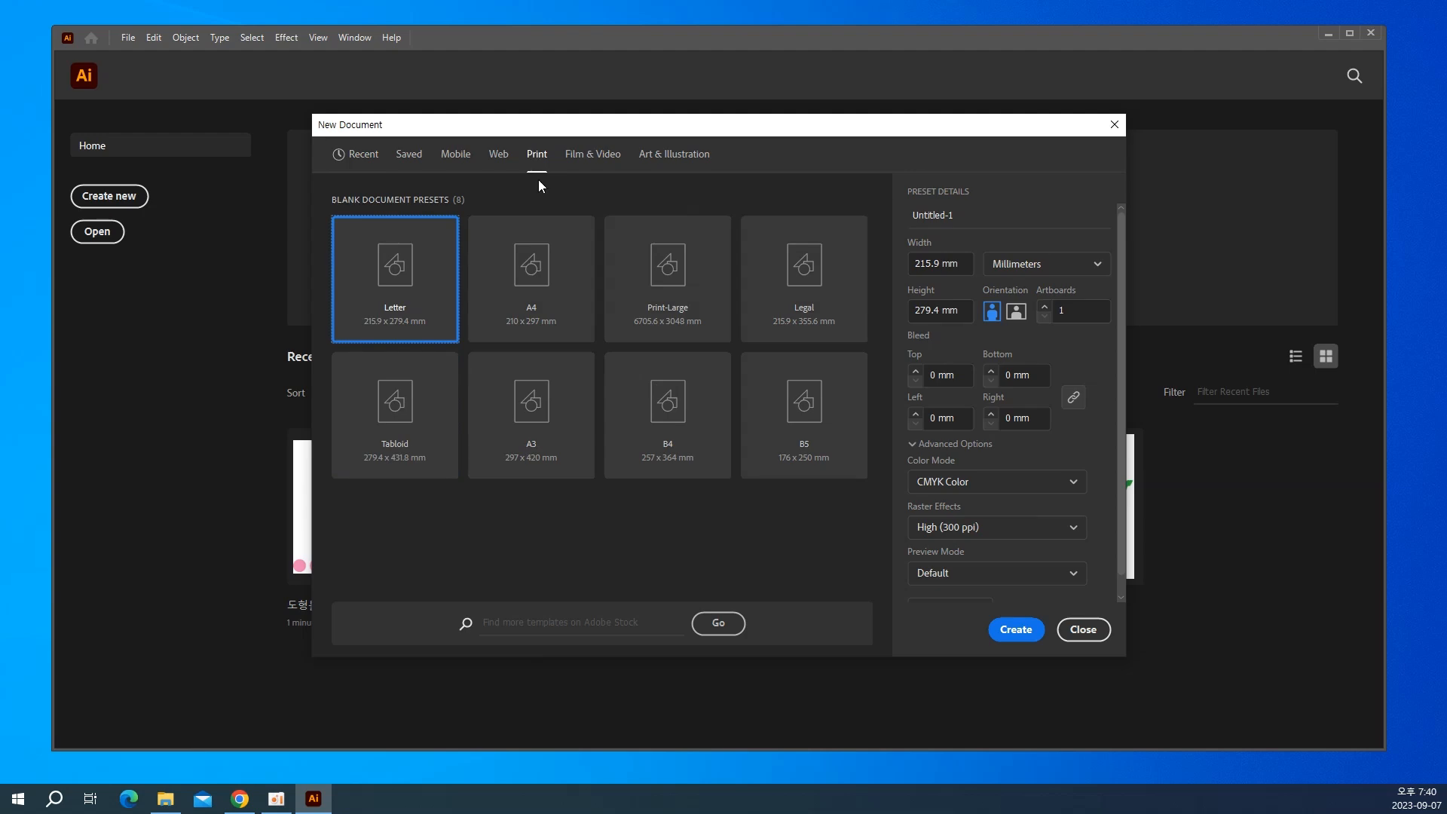
Create a new A4 print document, 210 x 297 mm in portrait orientation, named 곰돌이.
{"action": "left_click", "coordinate": [529, 285]}
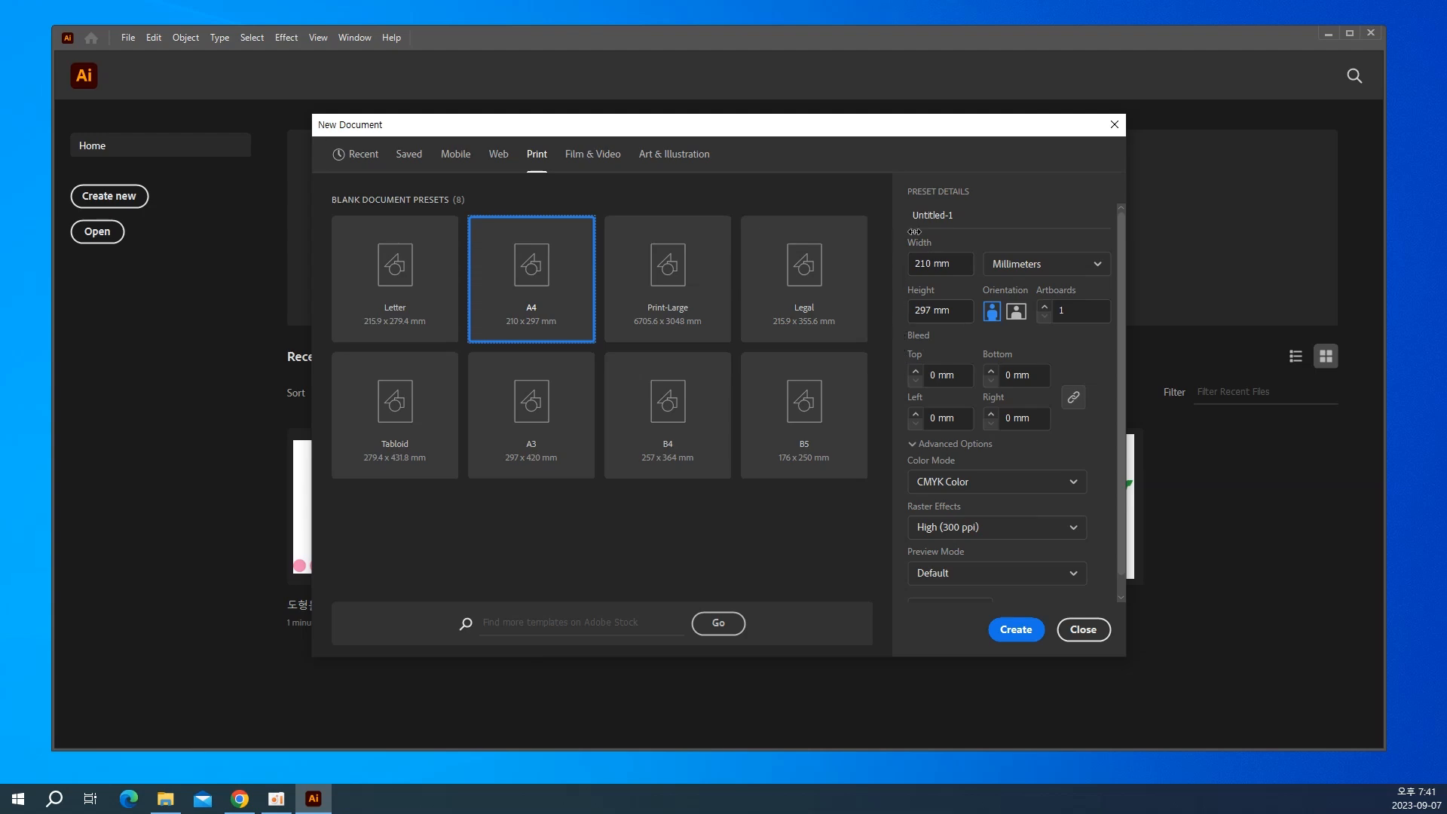
{"action": "left_click", "coordinate": [971, 226]}
{"action": "left_click_drag", "start_coordinate": [968, 208], "coordinate": [883, 227]}
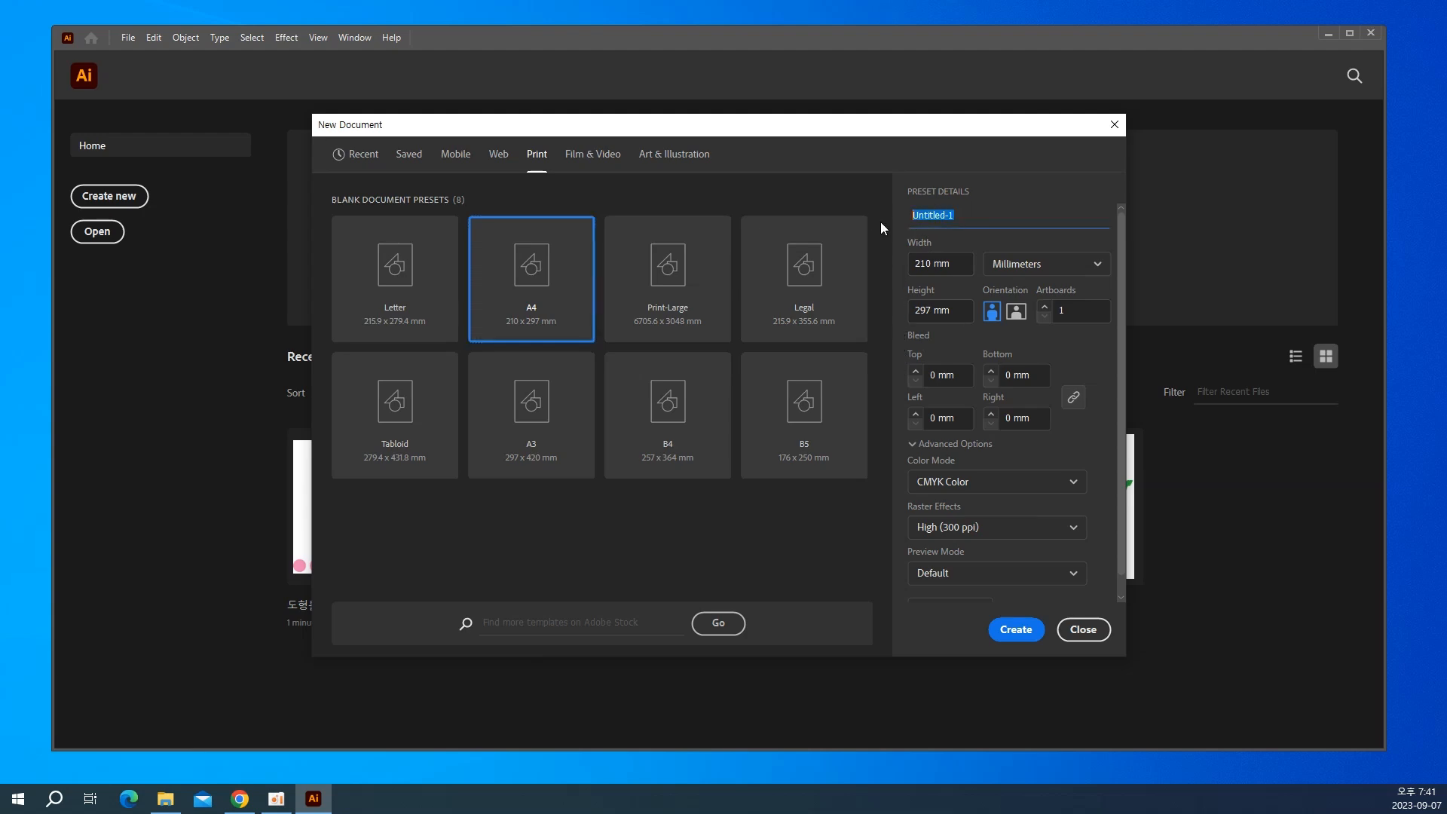
{"action": "type", "text": "rh"}
{"action": "key", "text": "BackSpace"}
{"action": "key", "text": "BackSpace"}
{"action": "type", "text": "로비이"}
{"action": "left_click", "coordinate": [1006, 632]}
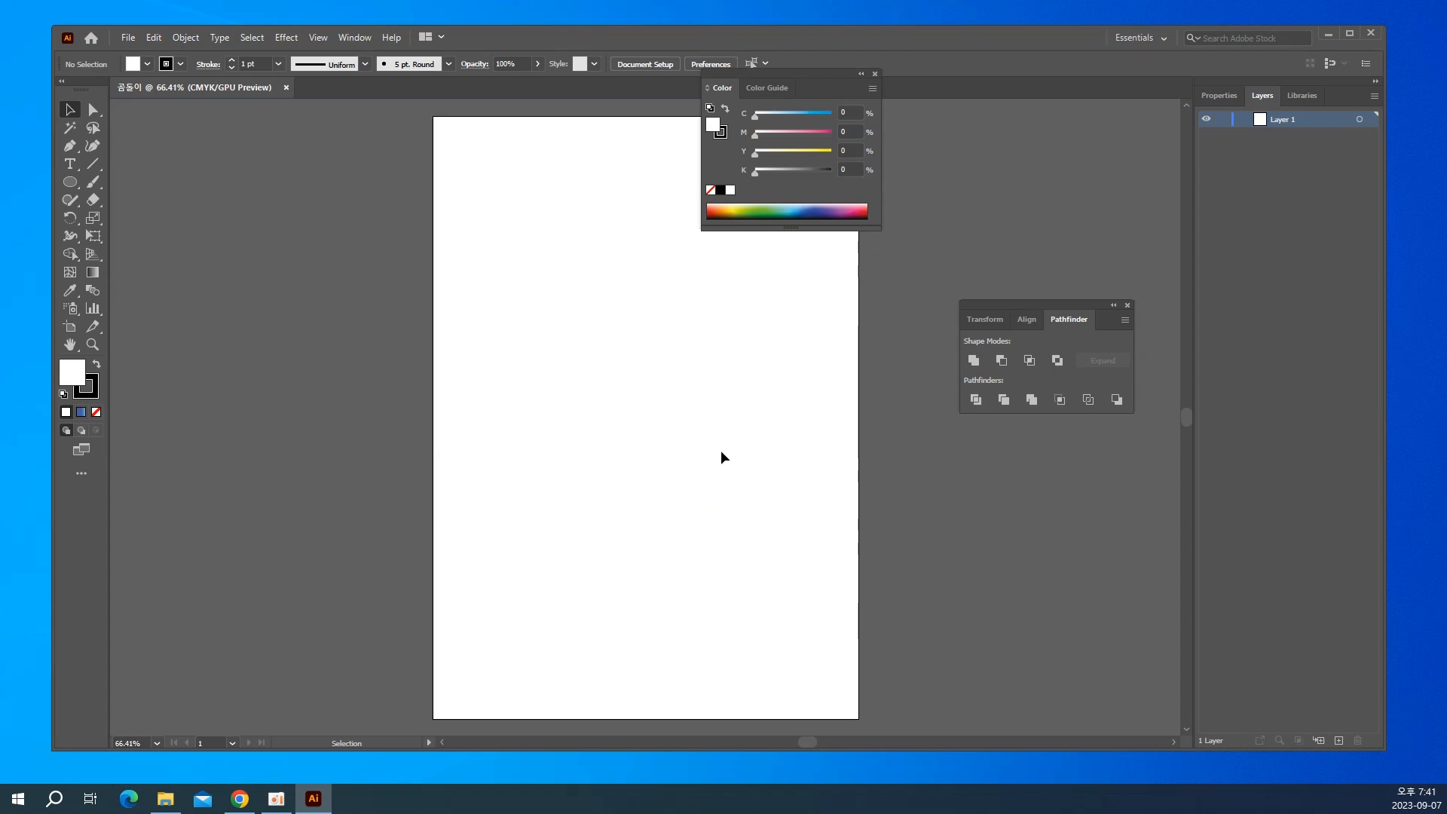
Draw a large ellipse about 202 mm wide and 209 mm high across the lower part of the artboard.
{"action": "key", "text": "space"}
{"action": "left_click_drag", "start_coordinate": [736, 452], "coordinate": [601, 441]}
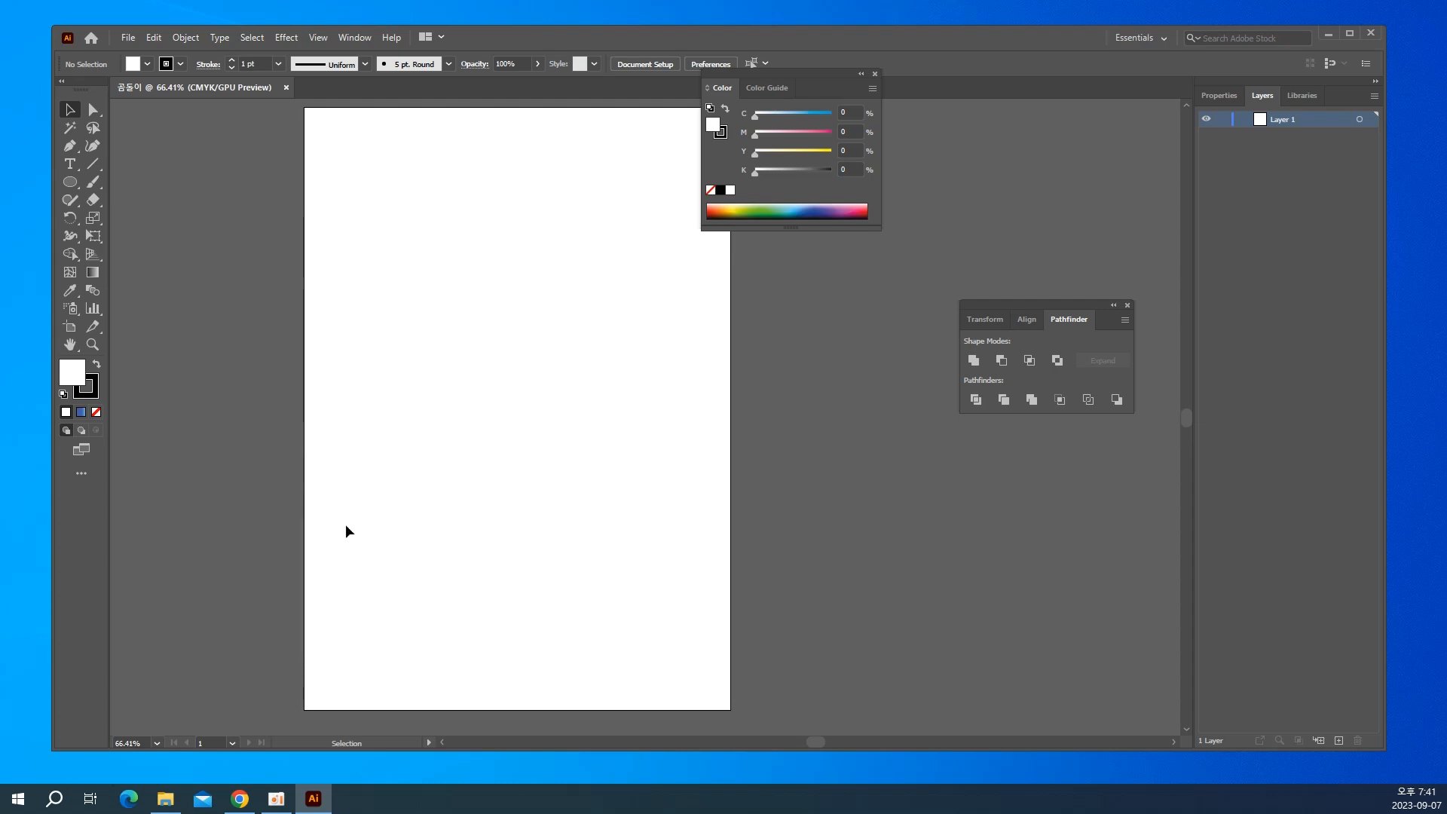
{"action": "left_click", "coordinate": [61, 183]}
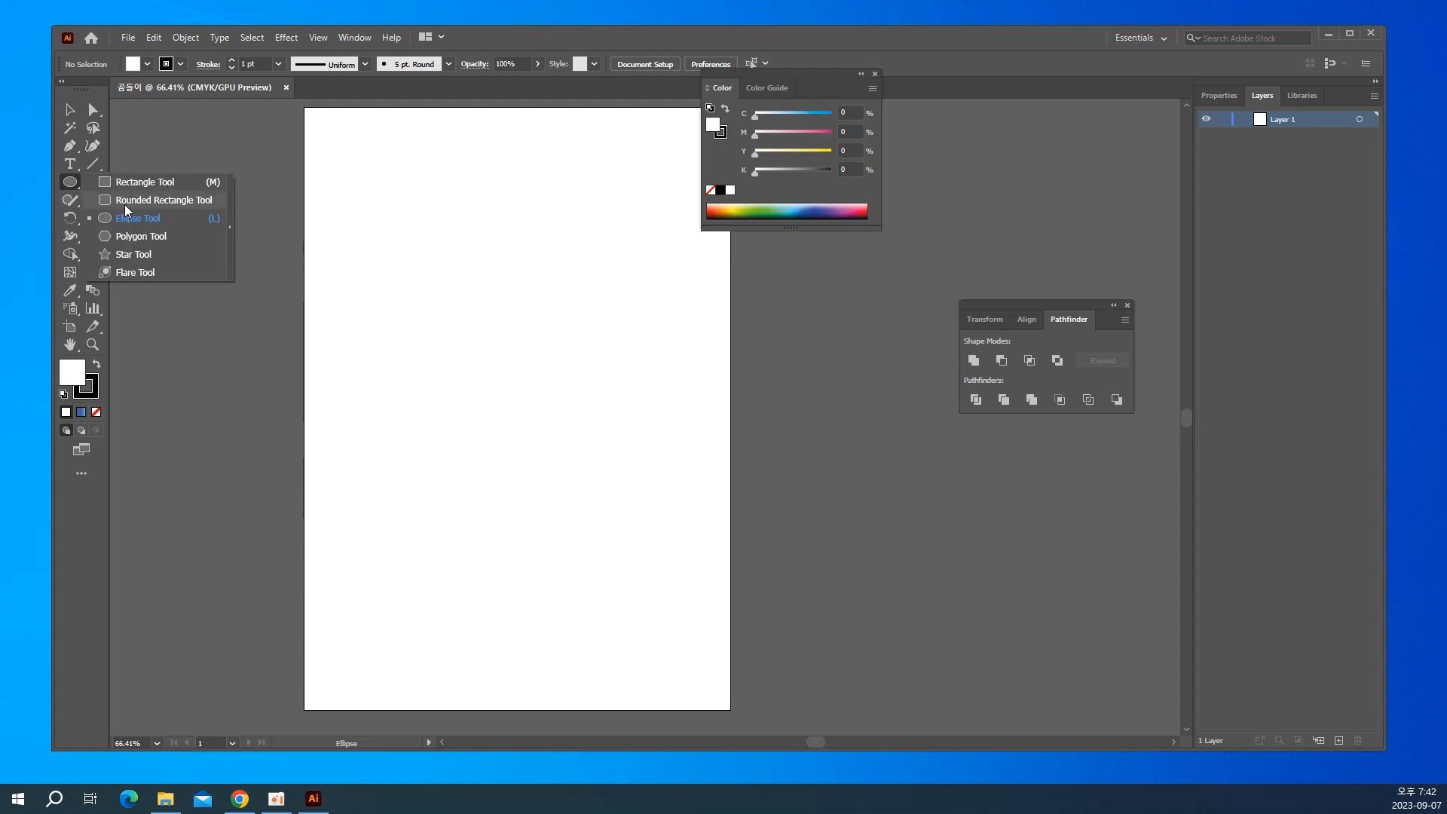
{"action": "left_click", "coordinate": [125, 212]}
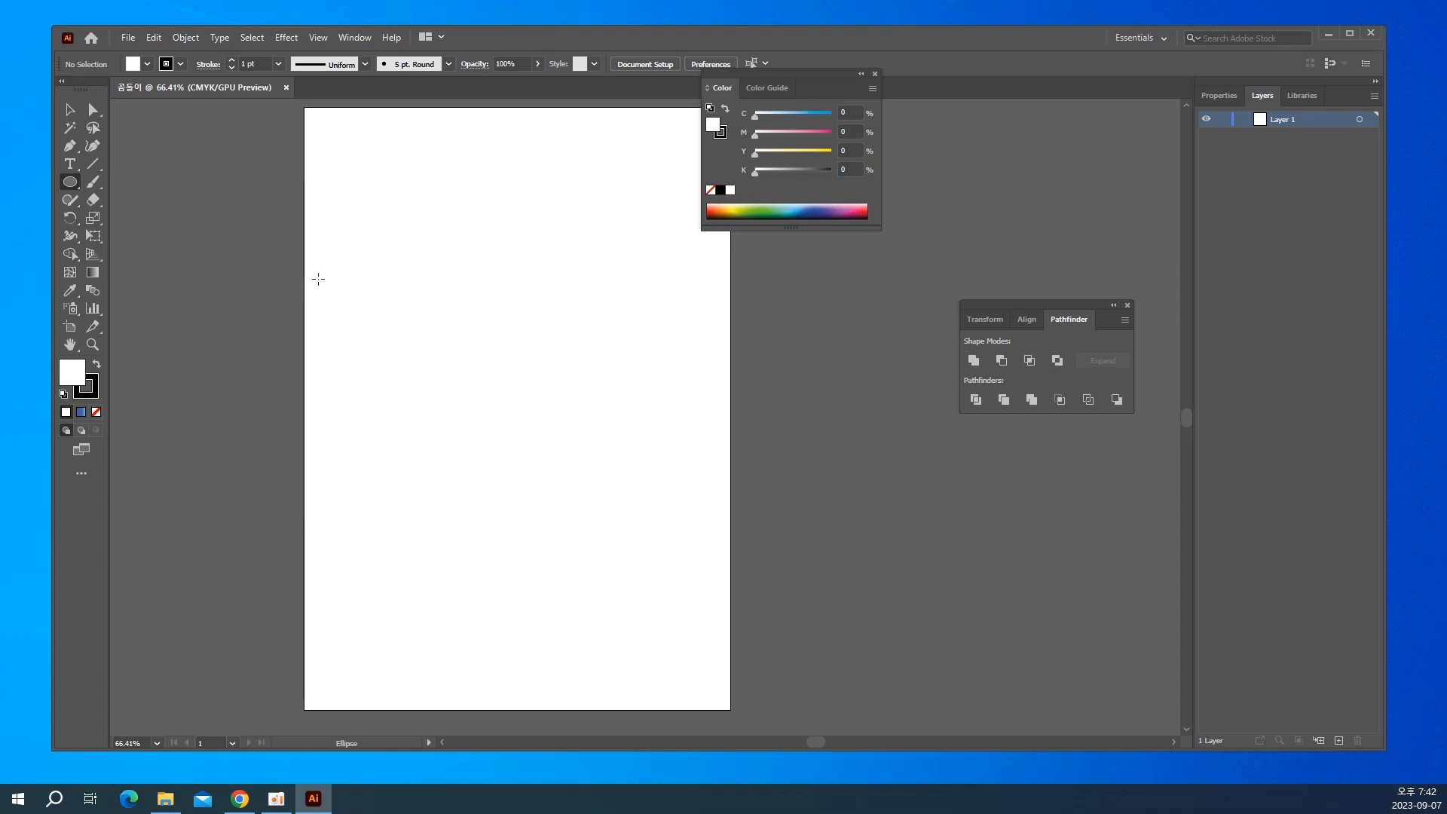
{"action": "mouse_move", "coordinate": [314, 278]}
{"action": "left_mouse_down"}
{"action": "mouse_move", "coordinate": [703, 696]}
{"action": "mouse_move", "coordinate": [726, 703]}
{"action": "left_mouse_up"}
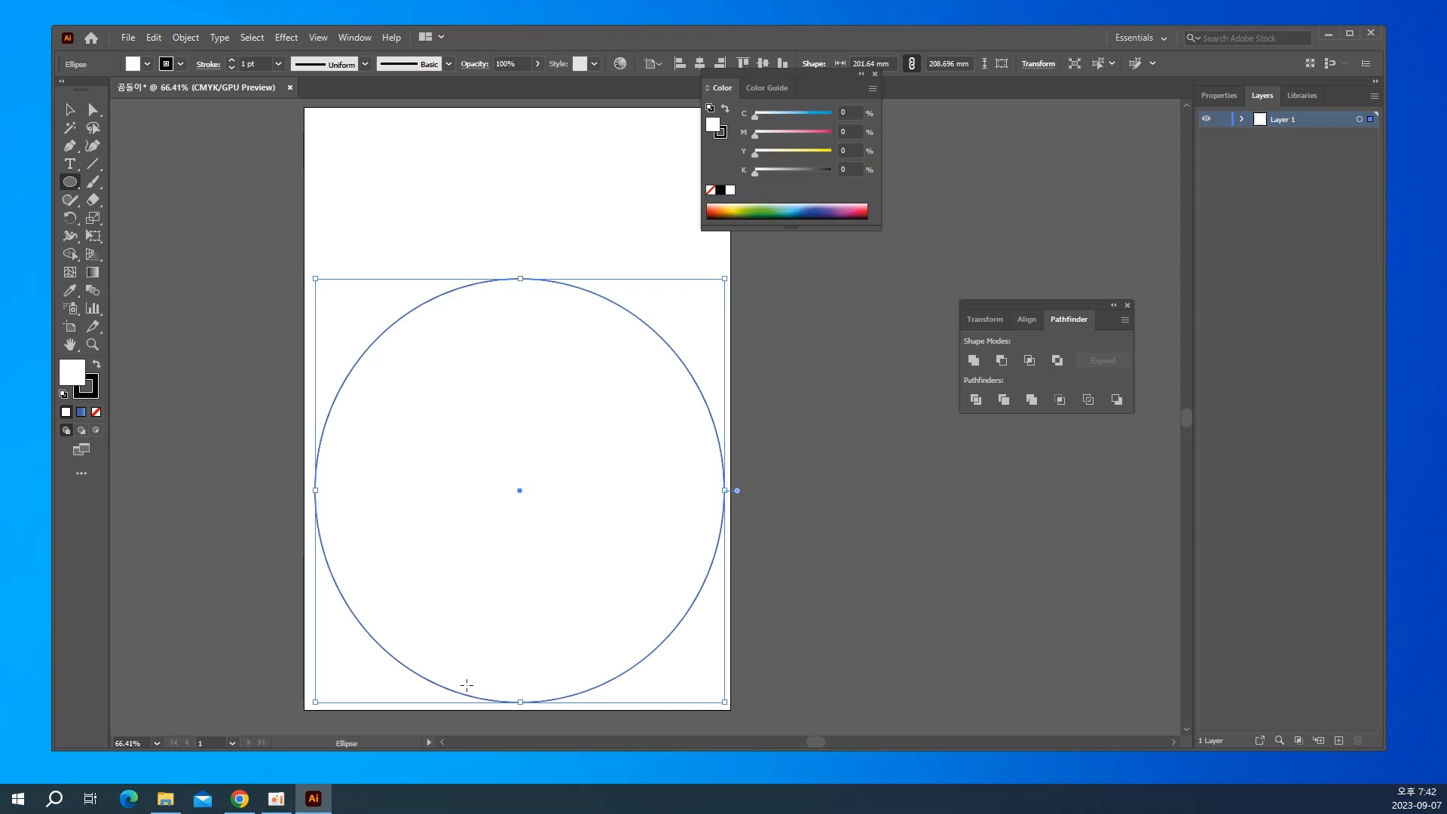
Fill the large ellipse with dark reddish brown, #562222.
{"action": "double_click", "coordinate": [77, 374]}
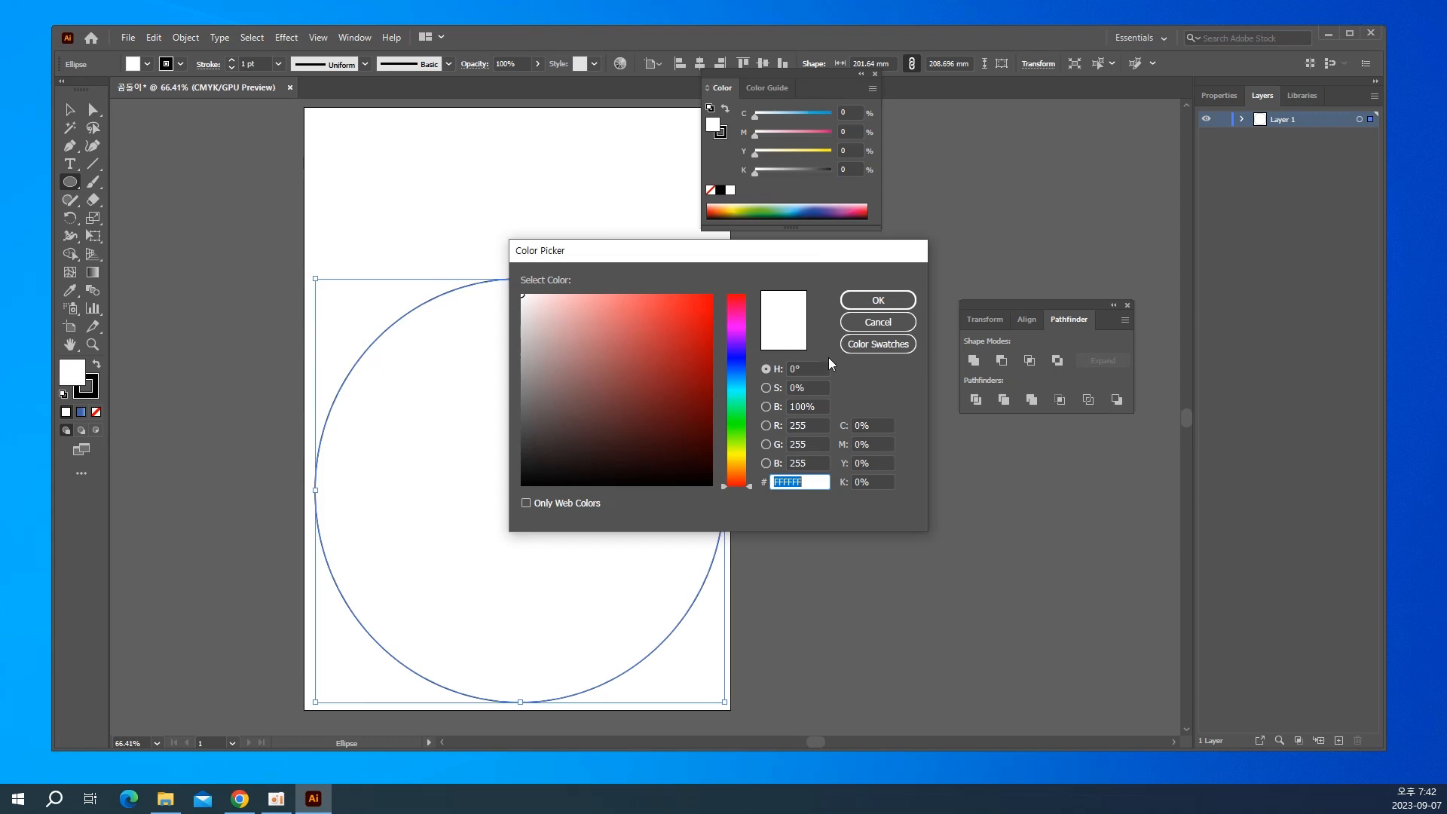
{"action": "left_click_drag", "start_coordinate": [736, 377], "coordinate": [752, 282]}
{"action": "left_click_drag", "start_coordinate": [525, 295], "coordinate": [632, 414]}
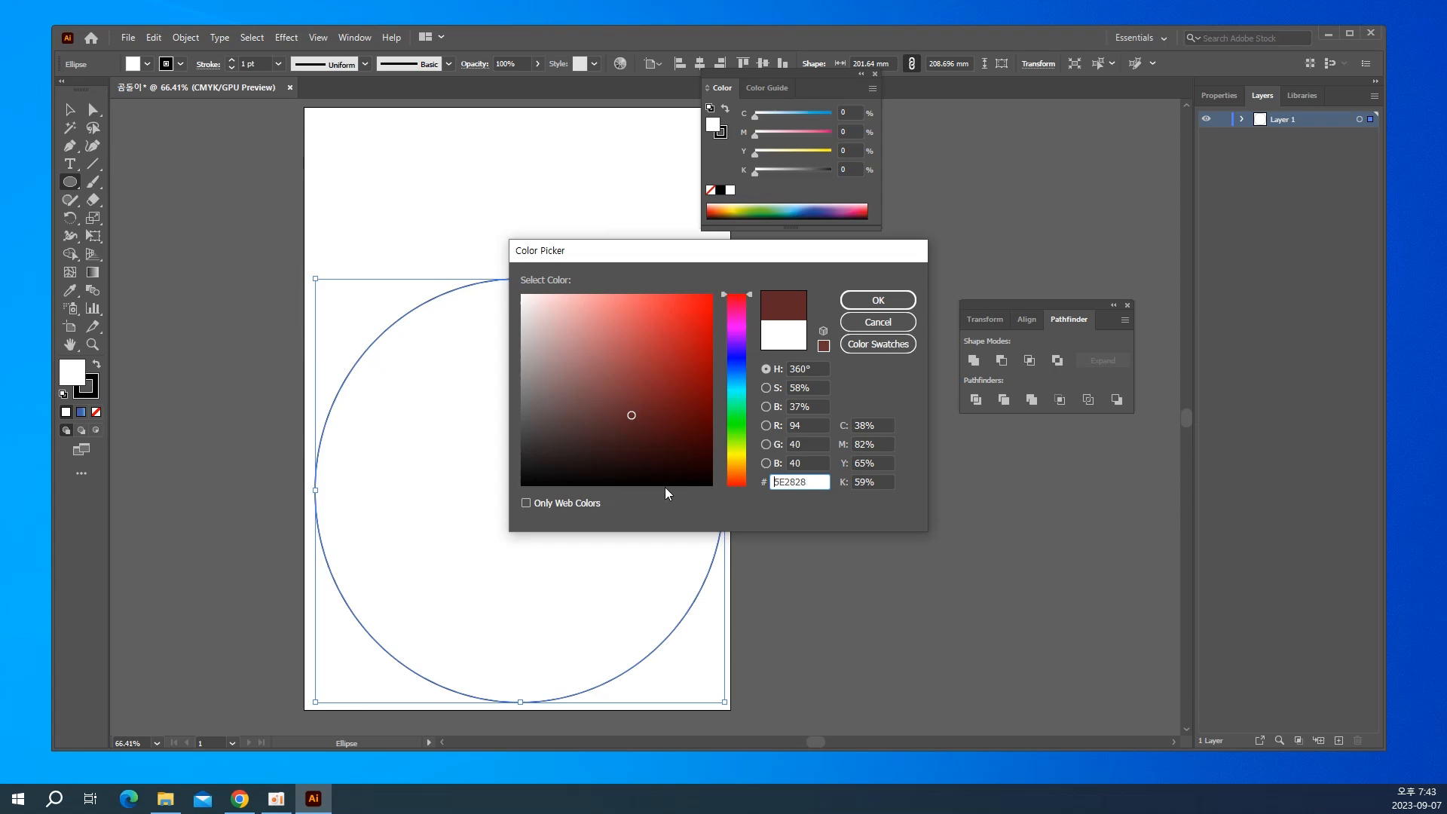
{"action": "left_click", "coordinate": [639, 419]}
{"action": "left_click", "coordinate": [874, 300]}
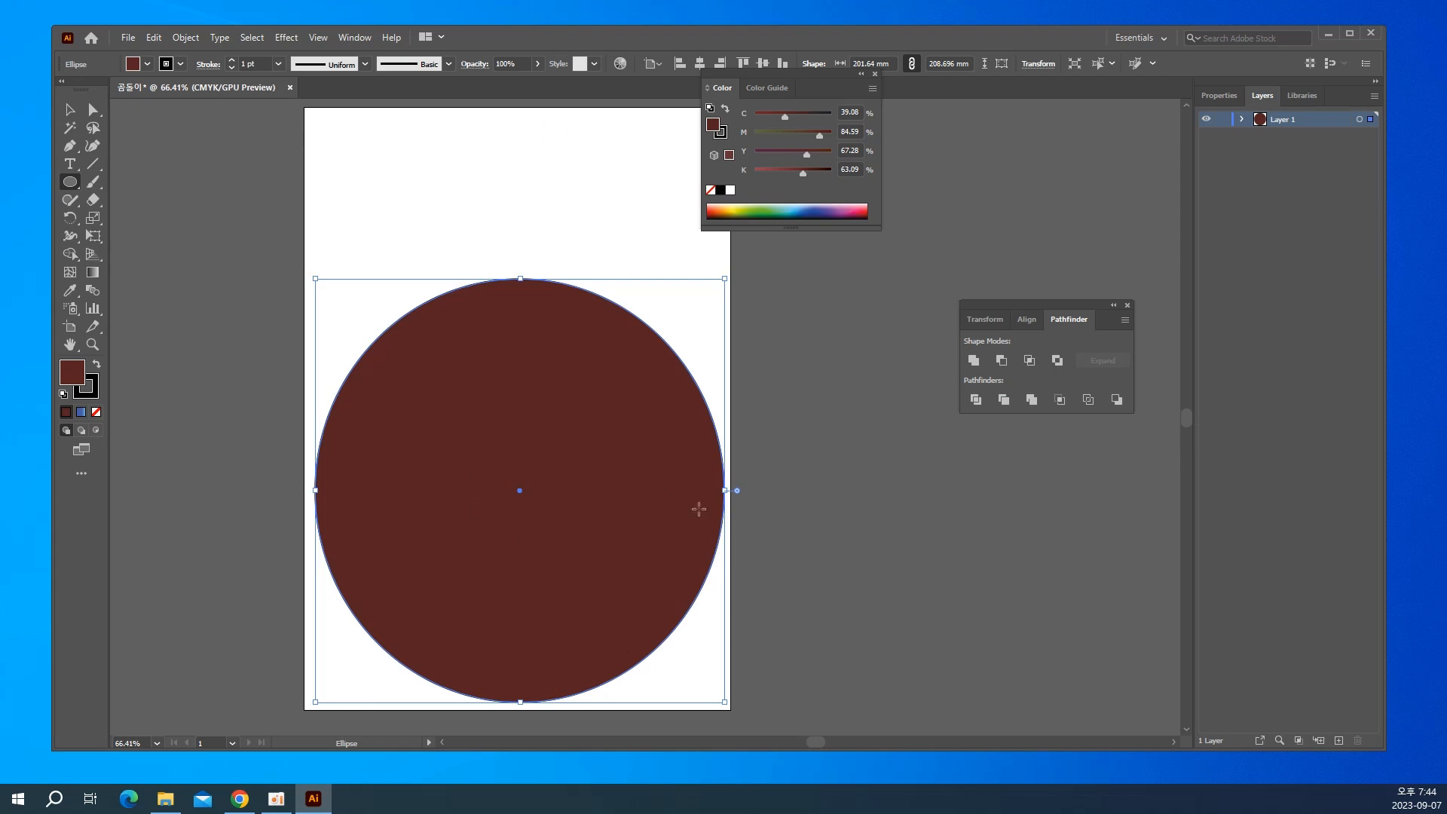
Draw a second ellipse about 135 x 126 mm beside the artboard and give it the default white fill and black stroke.
{"action": "key", "text": "space"}
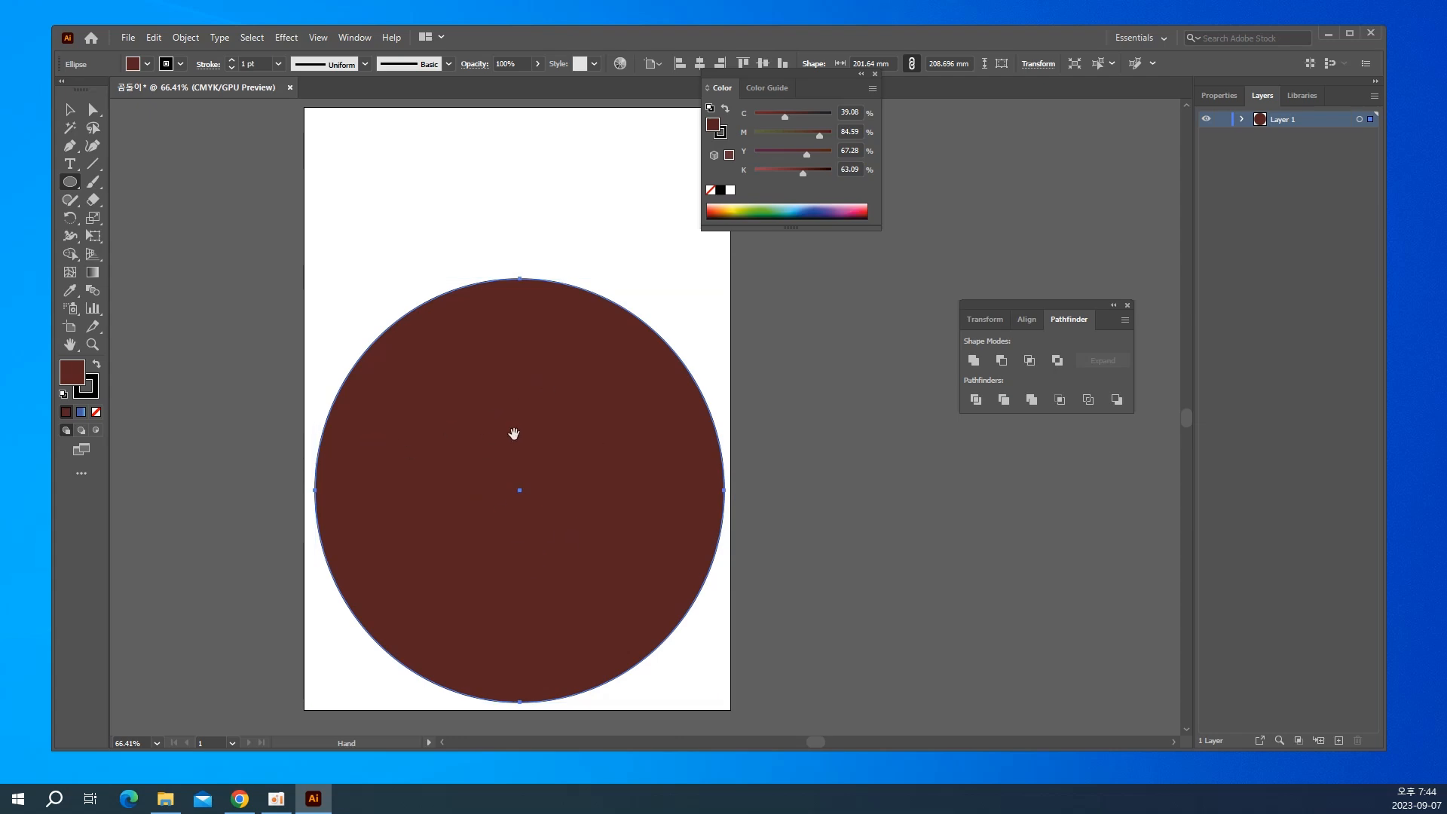
{"action": "left_click_drag", "start_coordinate": [514, 433], "coordinate": [355, 429]}
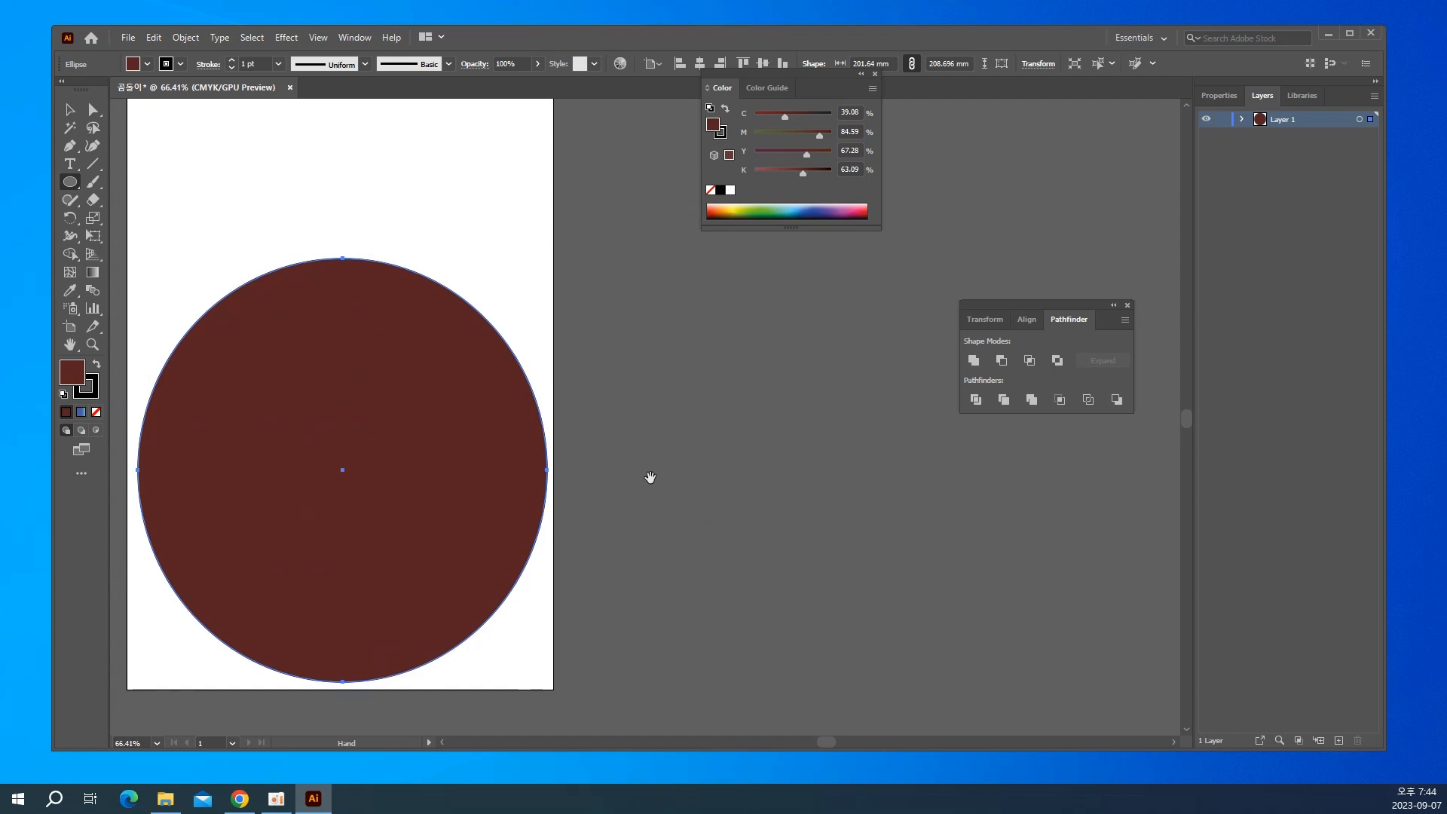
{"action": "key", "text": "space"}
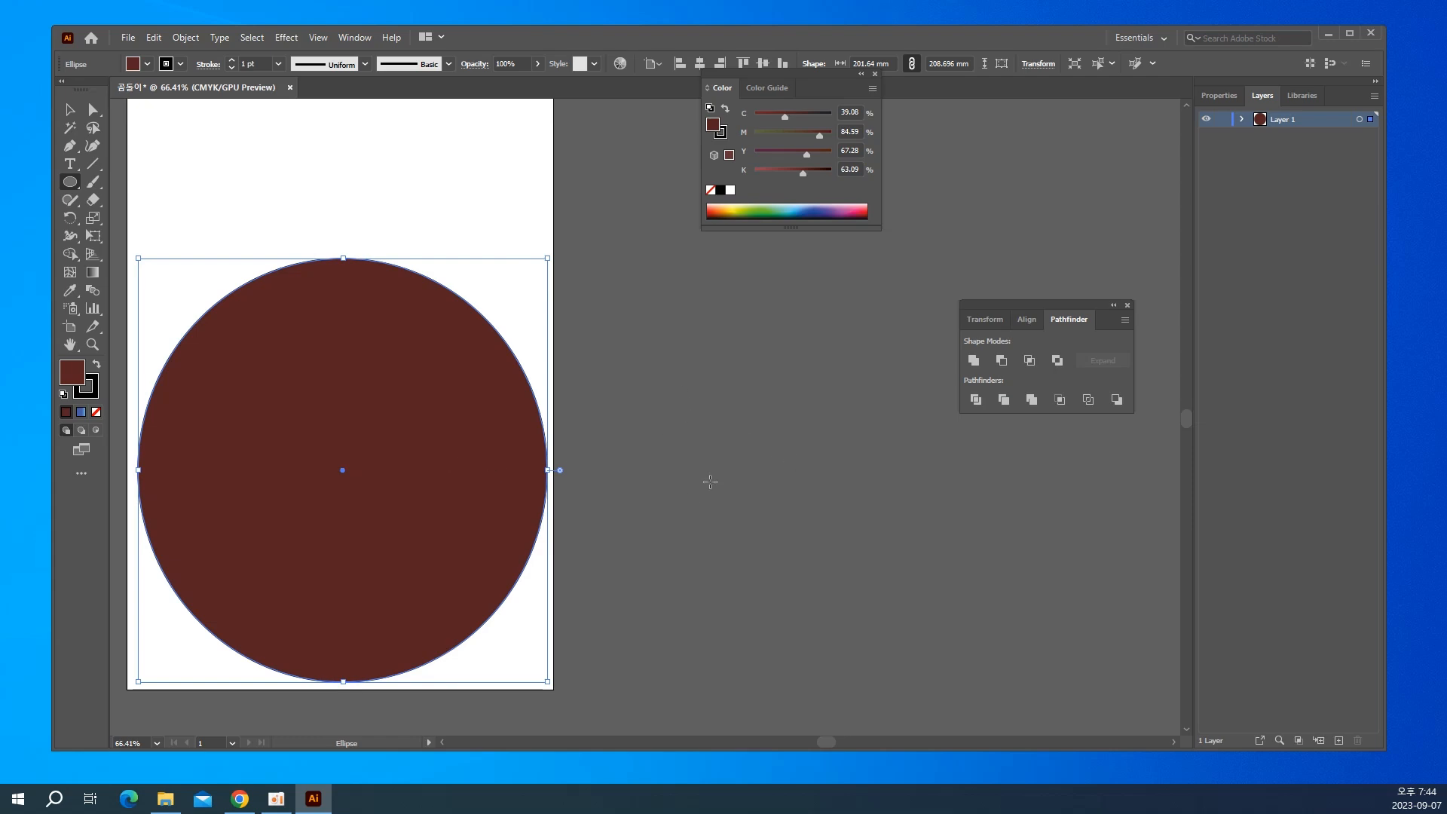
{"action": "left_click_drag", "start_coordinate": [649, 407], "coordinate": [925, 661]}
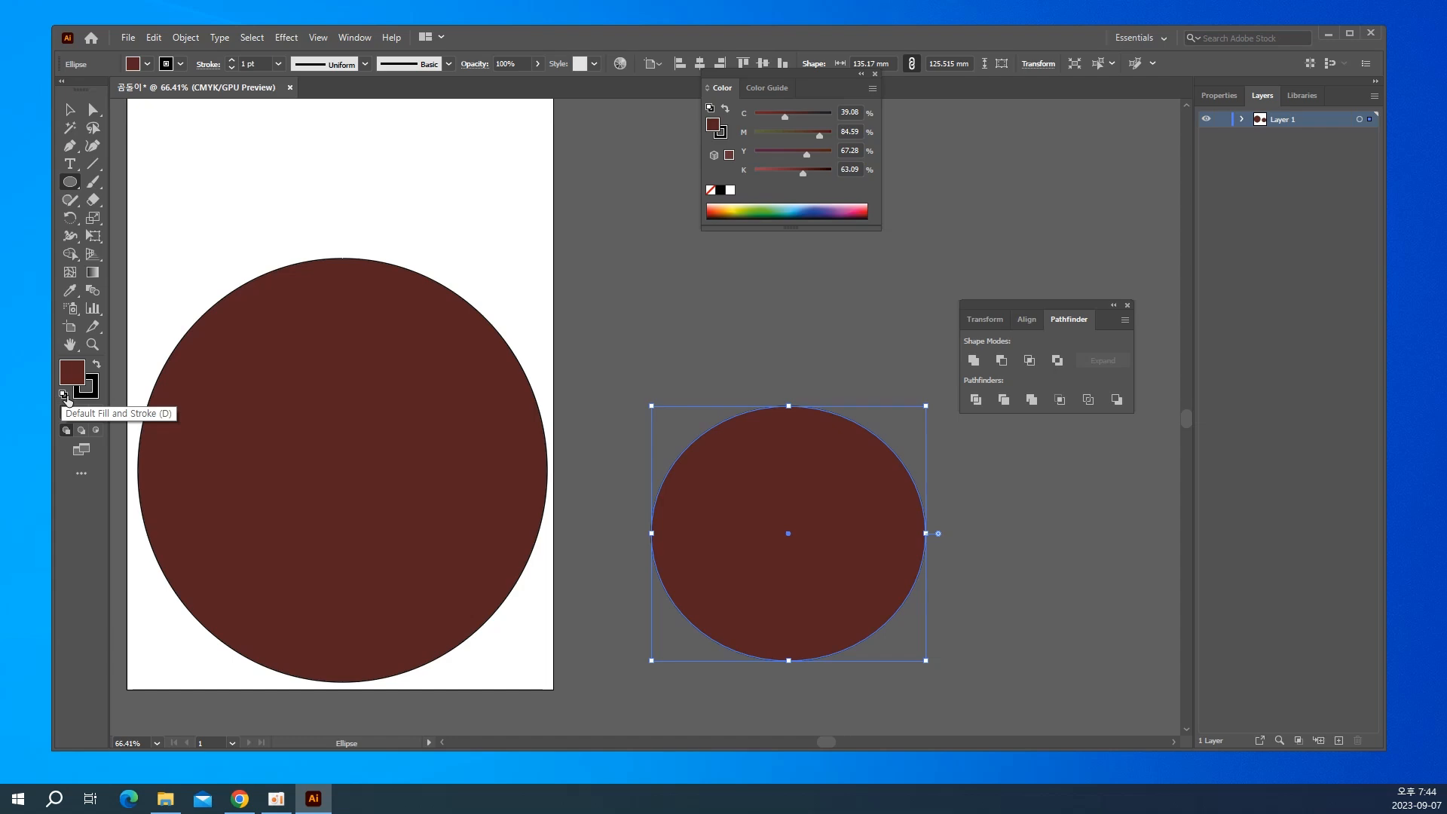
{"action": "left_click", "coordinate": [64, 394]}
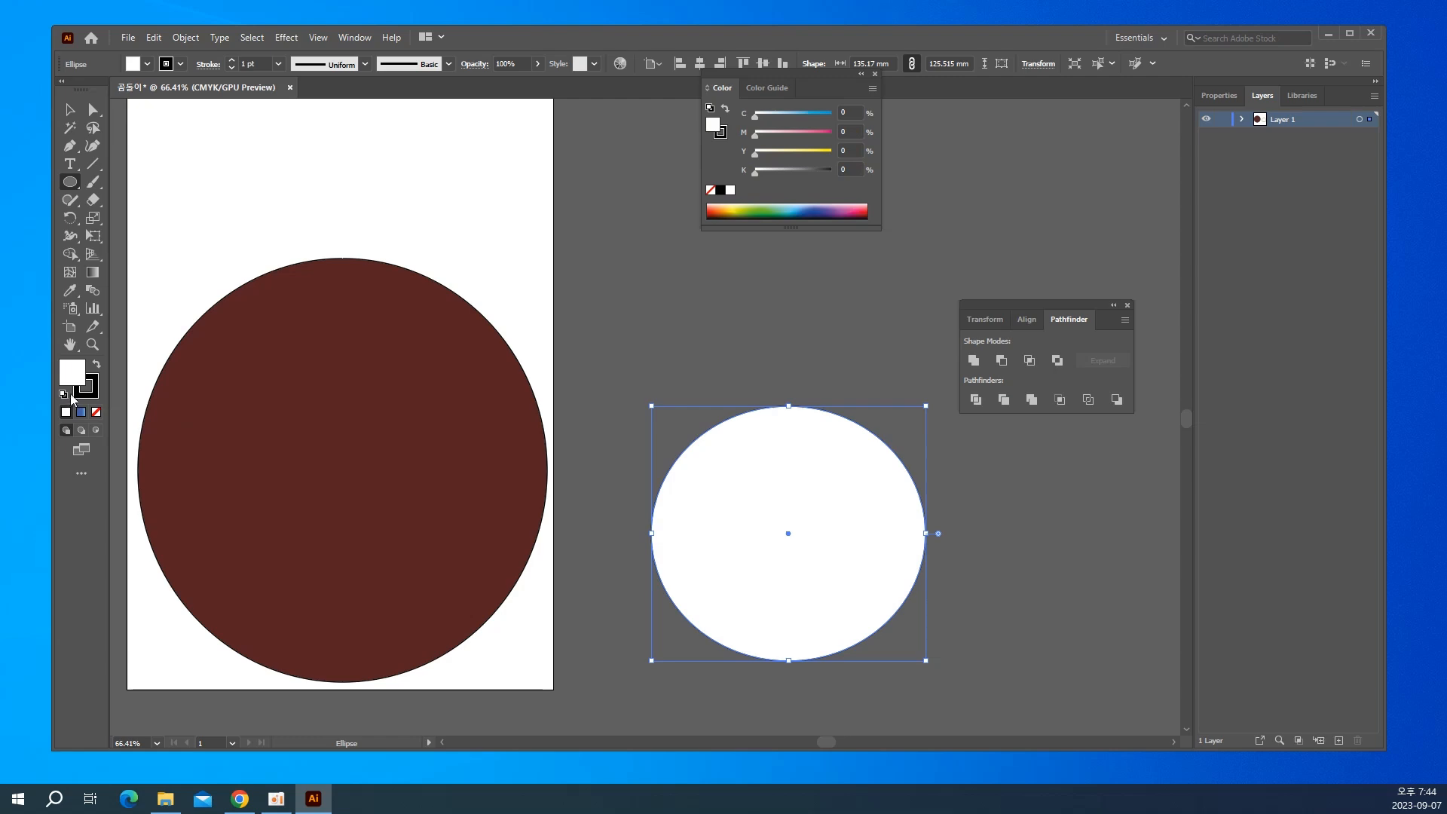
Move the white ellipse onto the lower part of the brown ellipse, centred horizontally and just inside its bottom edge.
{"action": "left_click", "coordinate": [69, 110]}
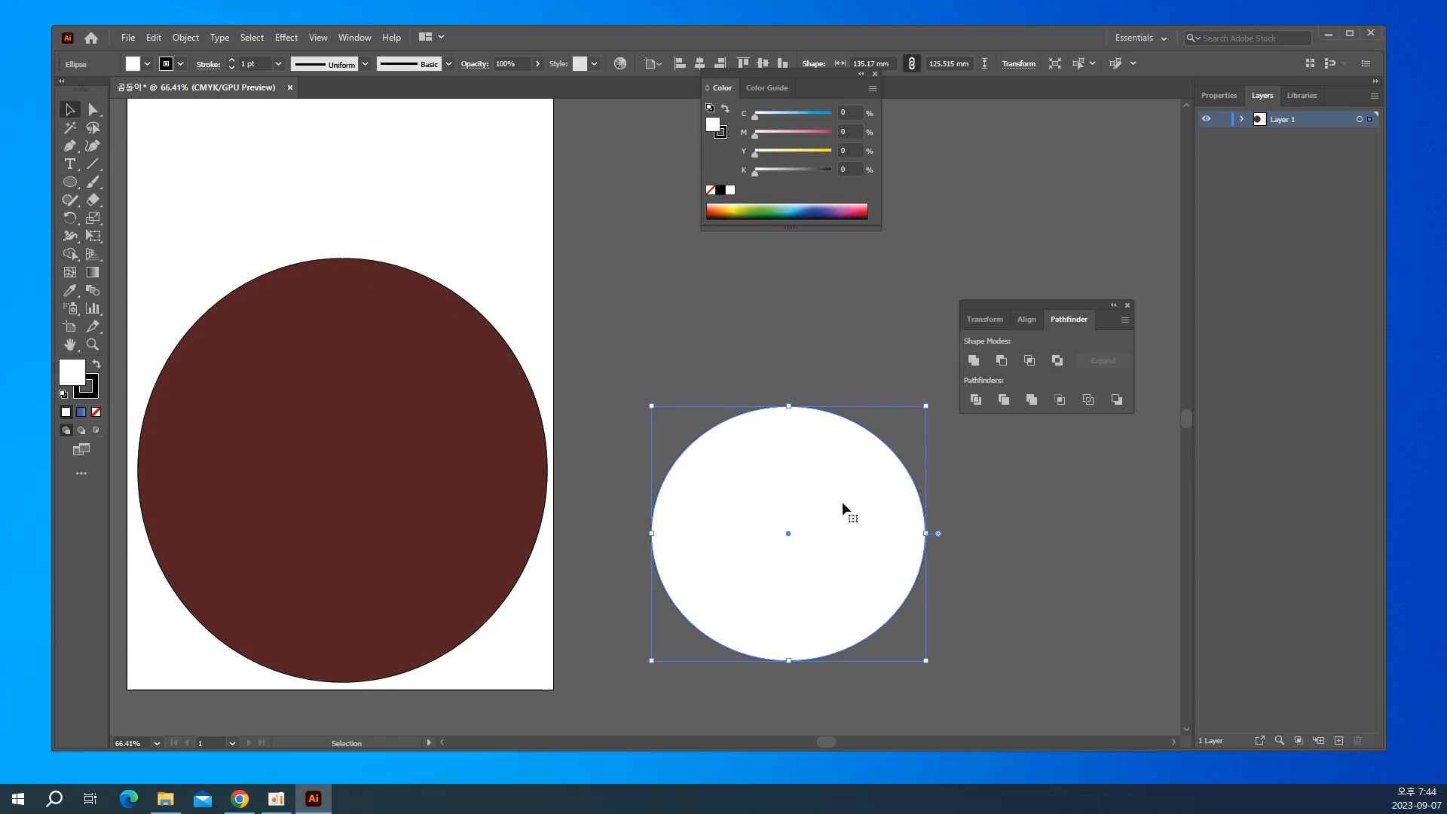
{"action": "left_click_drag", "start_coordinate": [833, 523], "coordinate": [381, 543]}
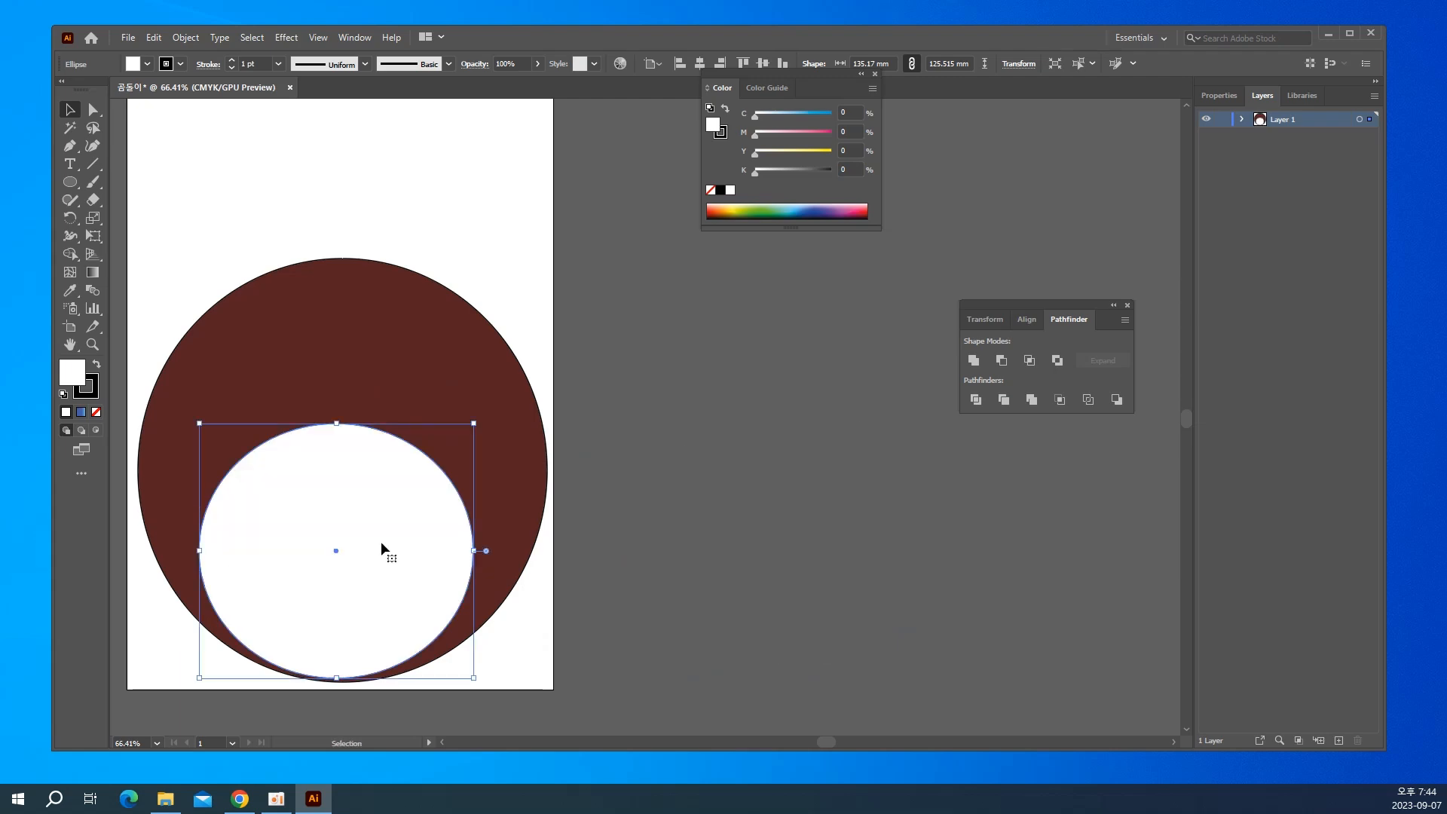
{"action": "left_click", "coordinate": [630, 538]}
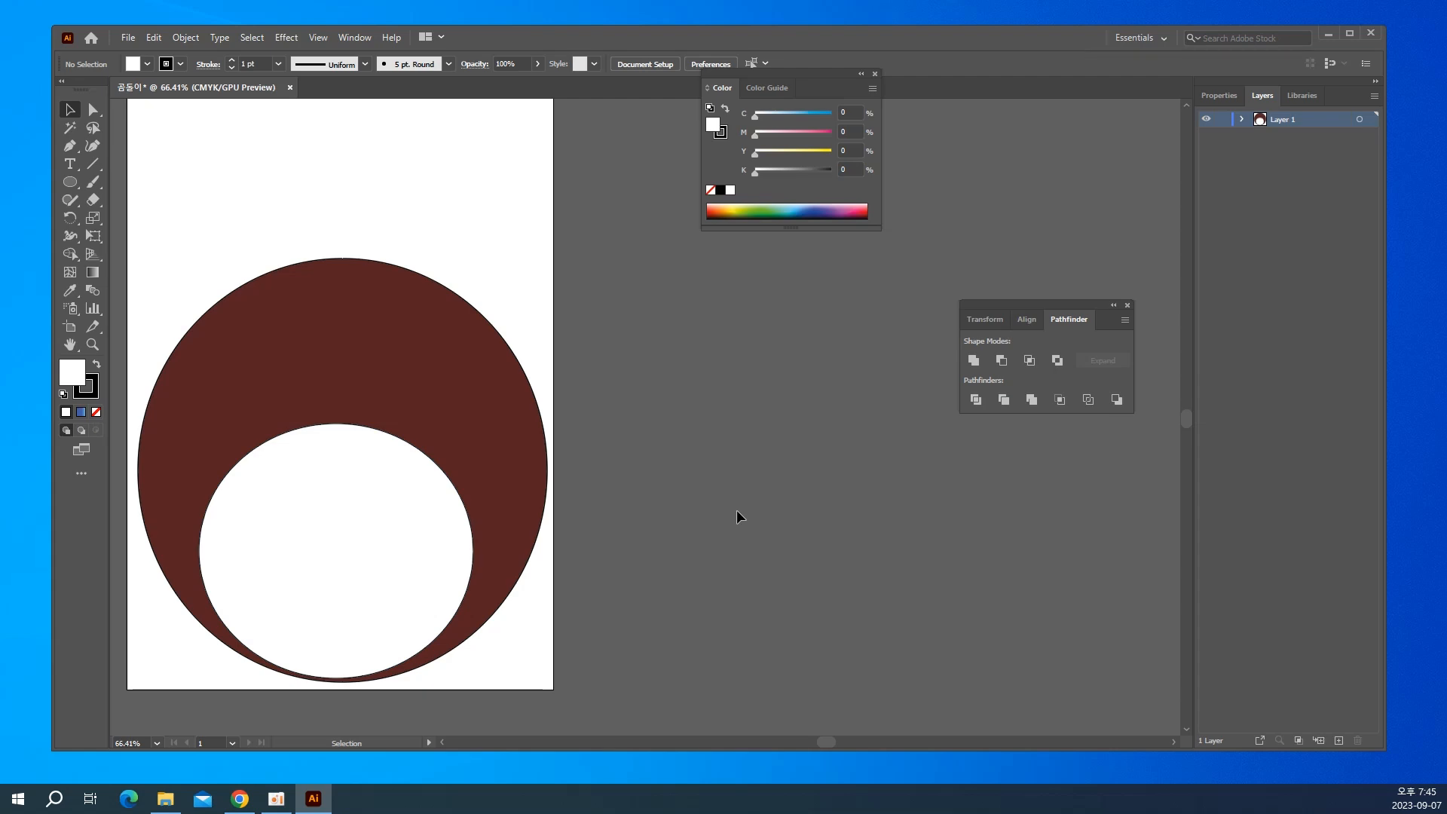
{"action": "left_click_drag", "start_coordinate": [379, 521], "coordinate": [383, 520]}
{"action": "left_click", "coordinate": [826, 548]}
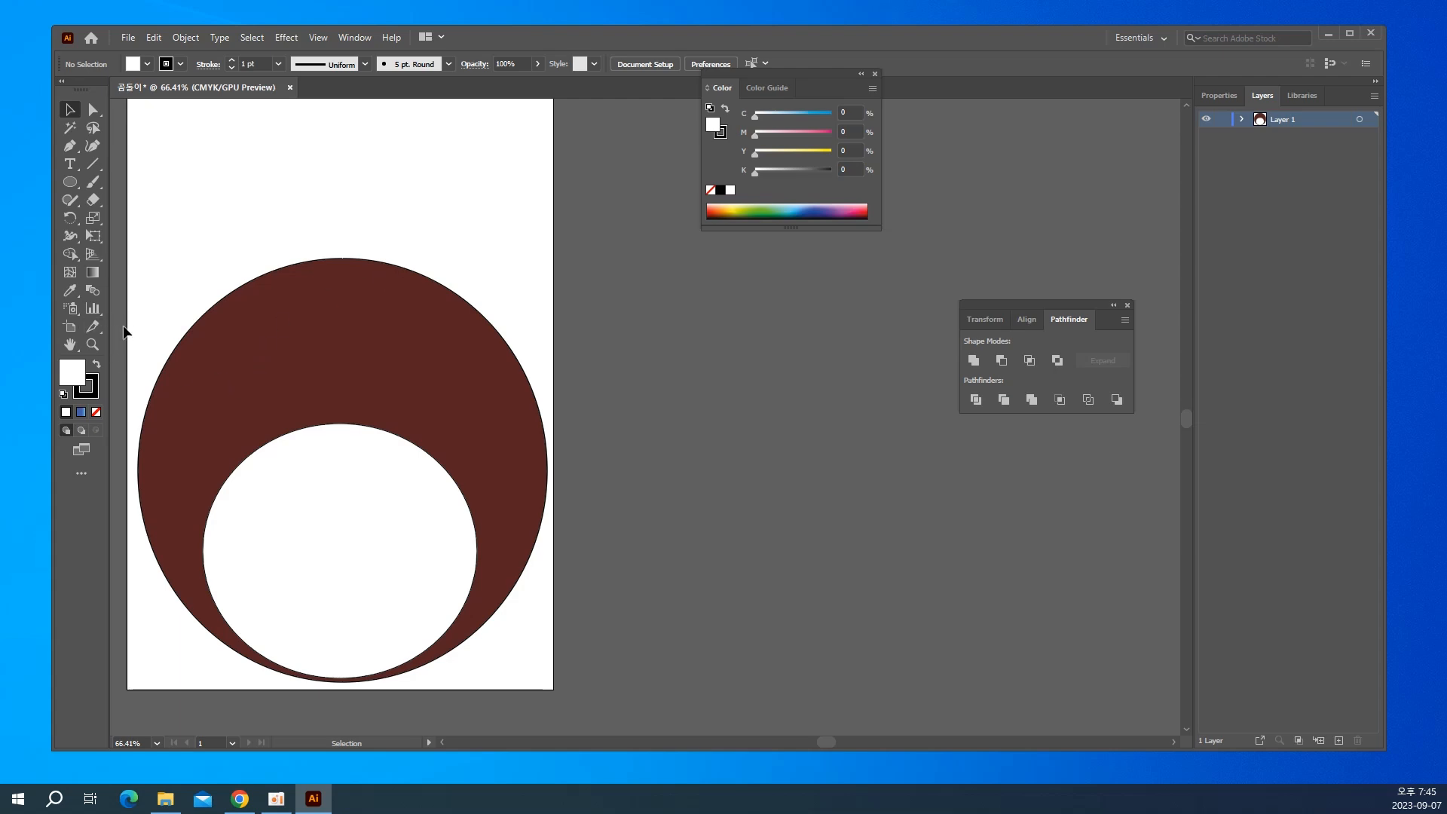
Draw a circle about 79 mm in diameter centred on the brown ellipse's upper-left edge for an ear.
{"action": "key", "text": "space"}
{"action": "left_click_drag", "start_coordinate": [279, 395], "coordinate": [372, 404]}
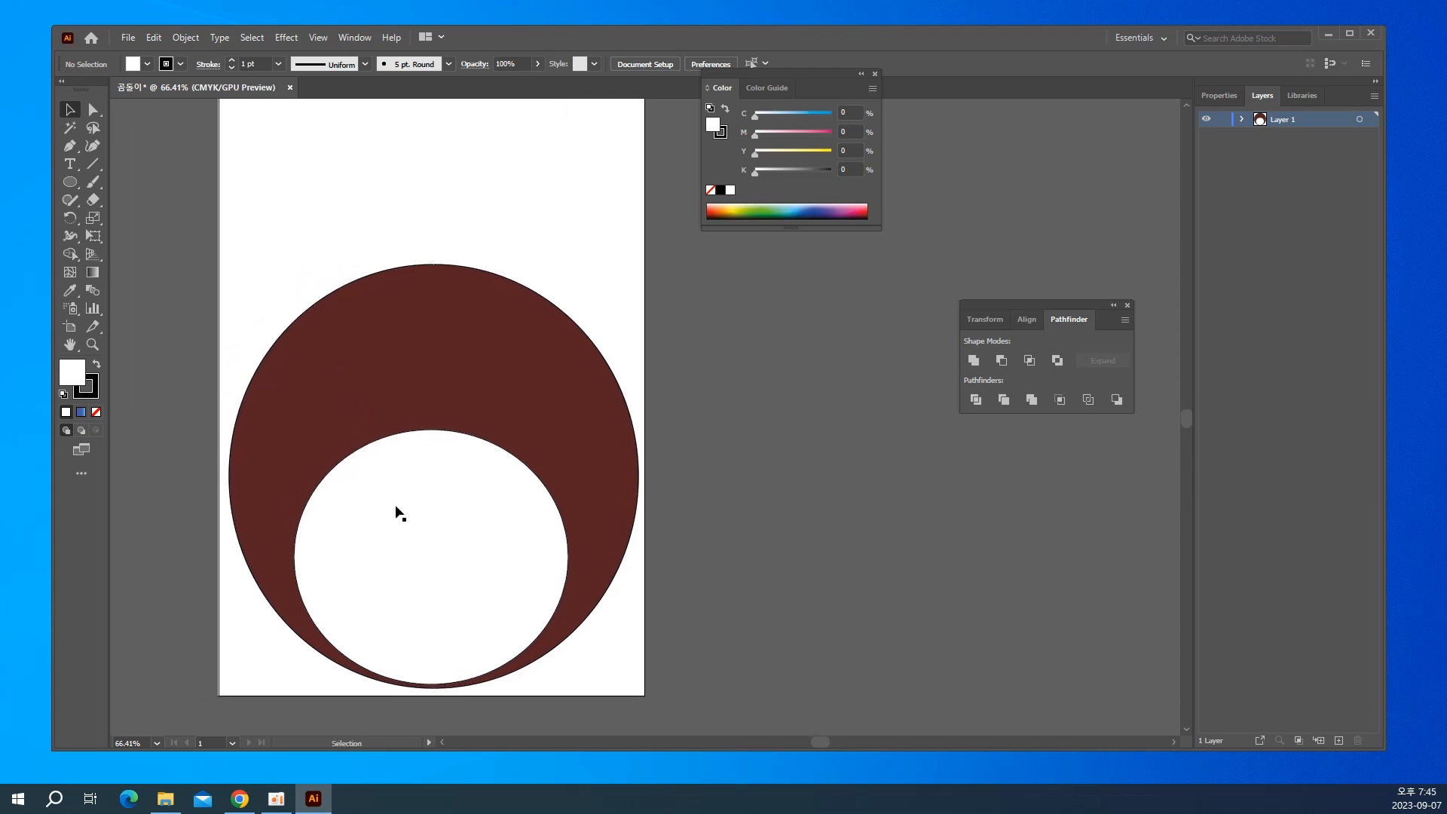
{"action": "left_click", "coordinate": [69, 183]}
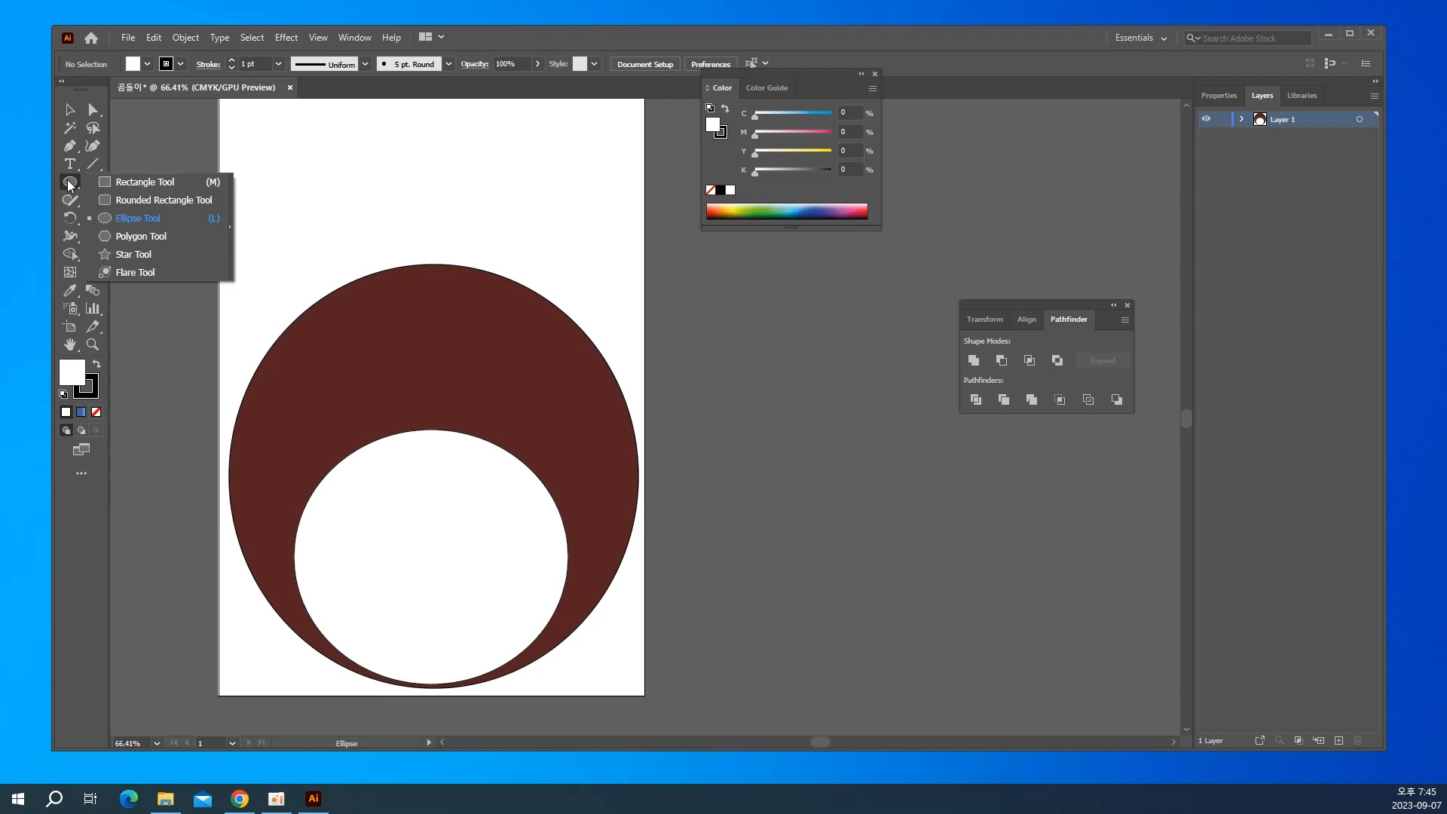
{"action": "left_click", "coordinate": [108, 224]}
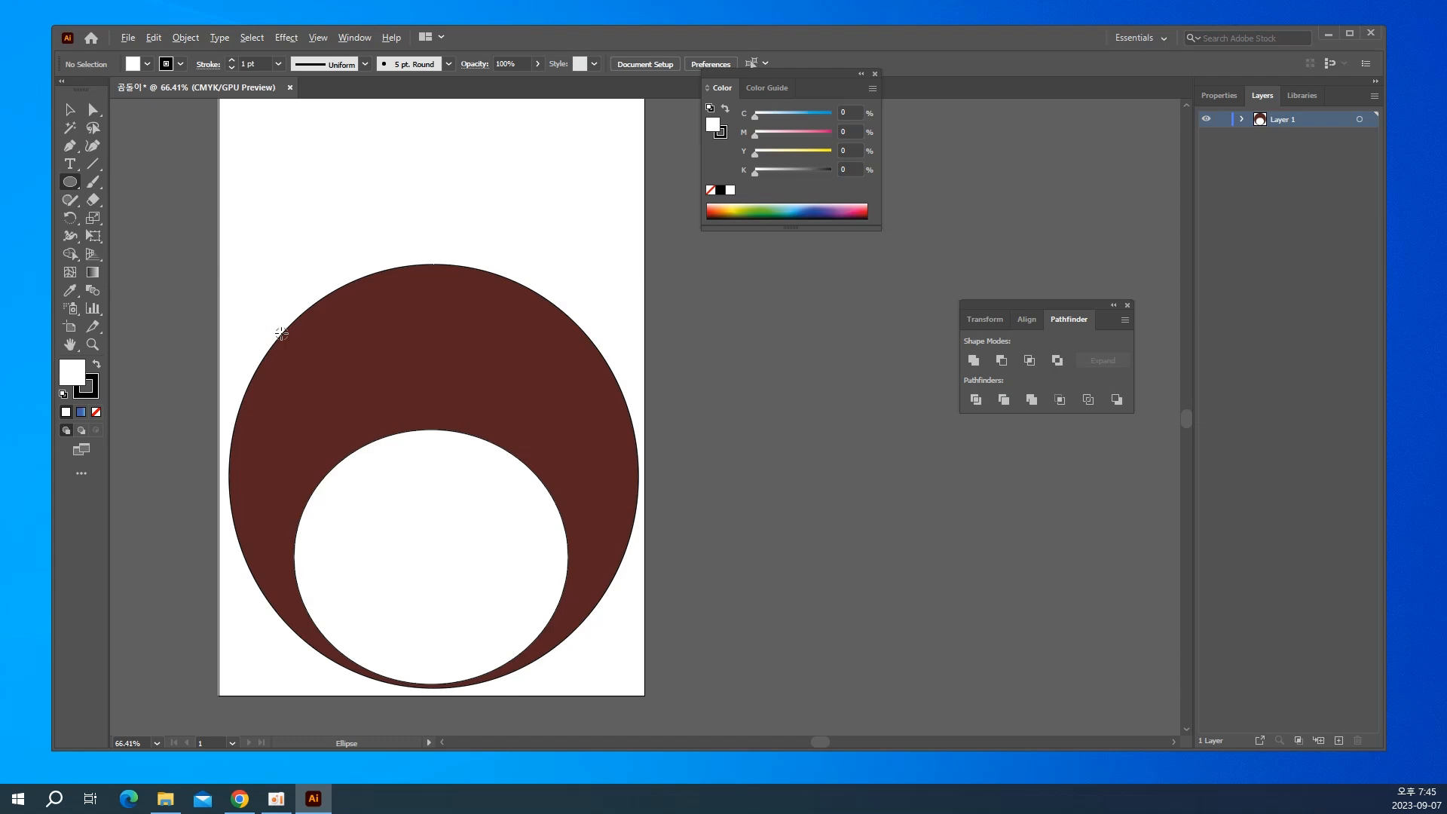
{"action": "left_click_drag", "start_coordinate": [281, 333], "coordinate": [216, 259]}
{"action": "left_click_drag", "start_coordinate": [217, 260], "coordinate": [214, 253]}
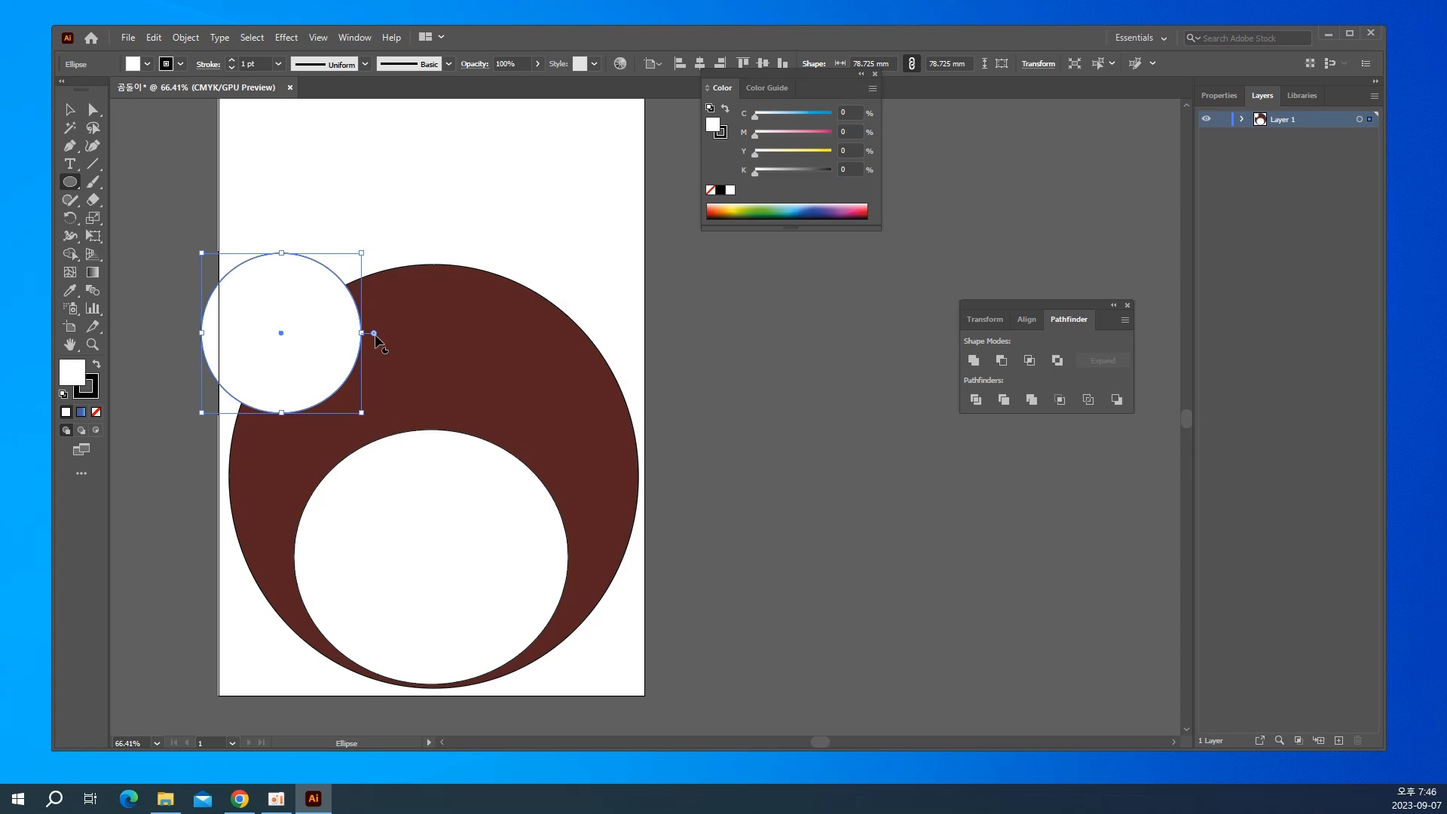
Apply the large ellipse's brown fill to the ear circle by sampling it with the Eyedropper.
{"action": "left_click", "coordinate": [66, 301]}
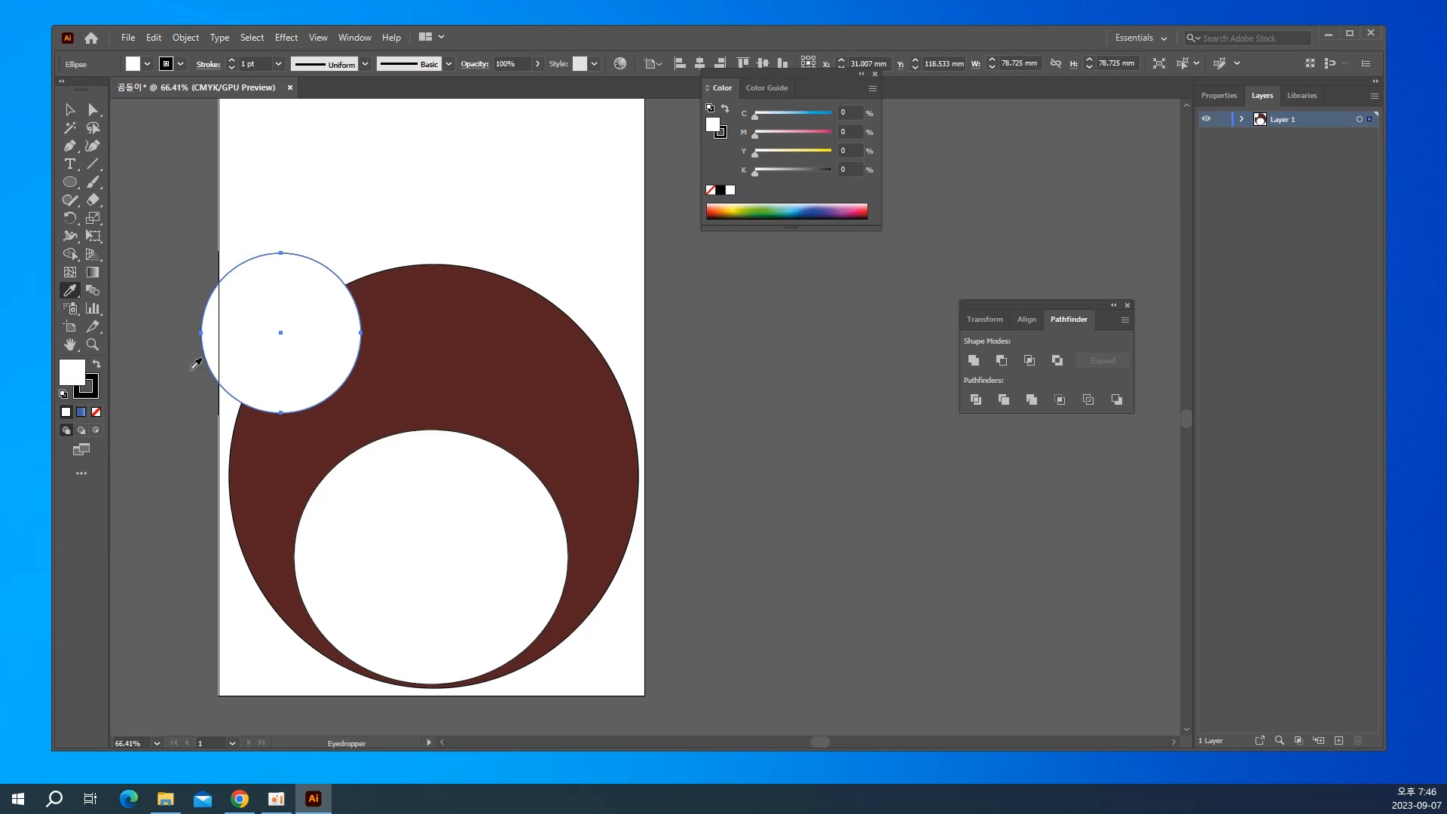
{"action": "left_click", "coordinate": [480, 326]}
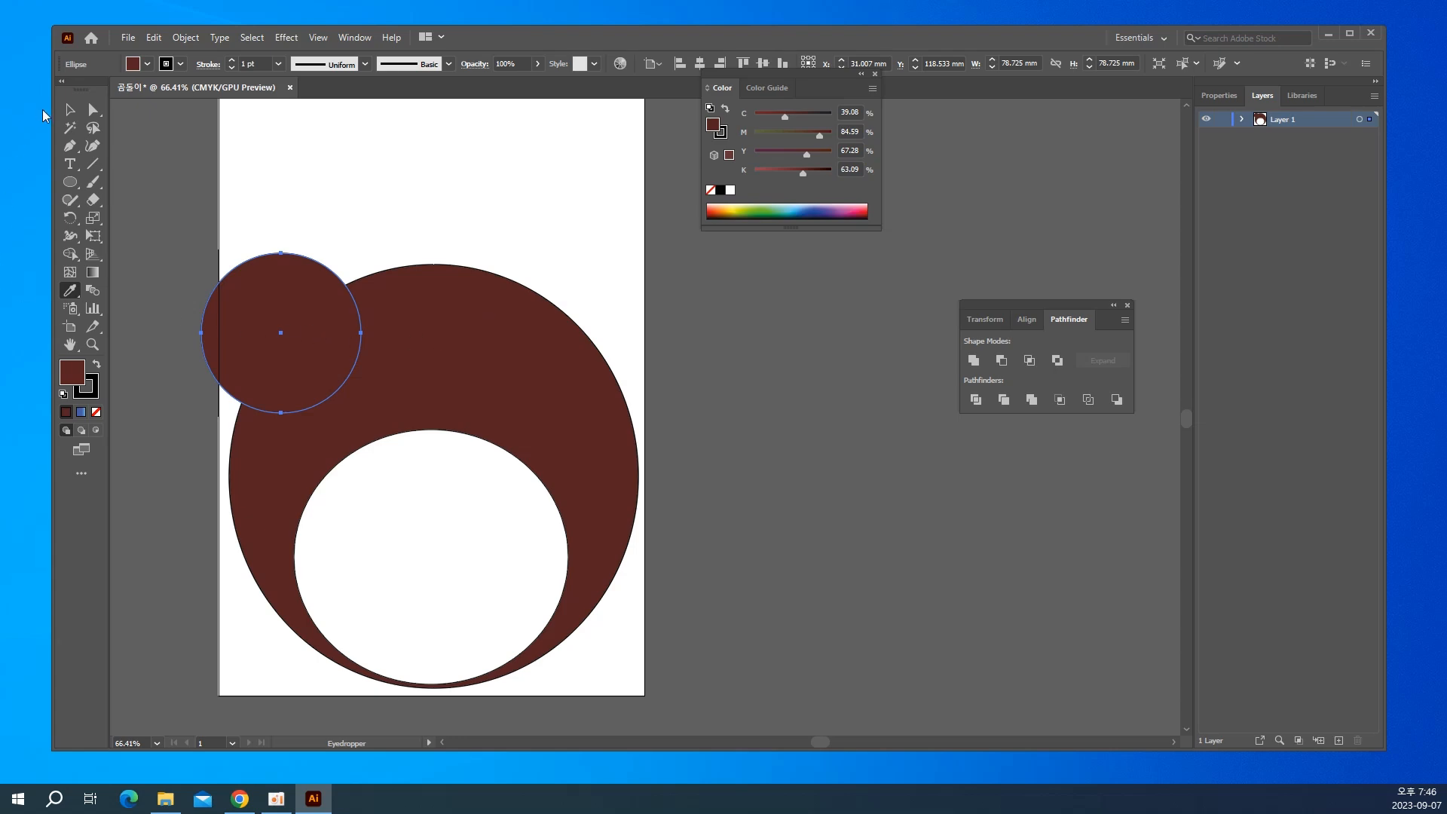
{"action": "left_click", "coordinate": [68, 112]}
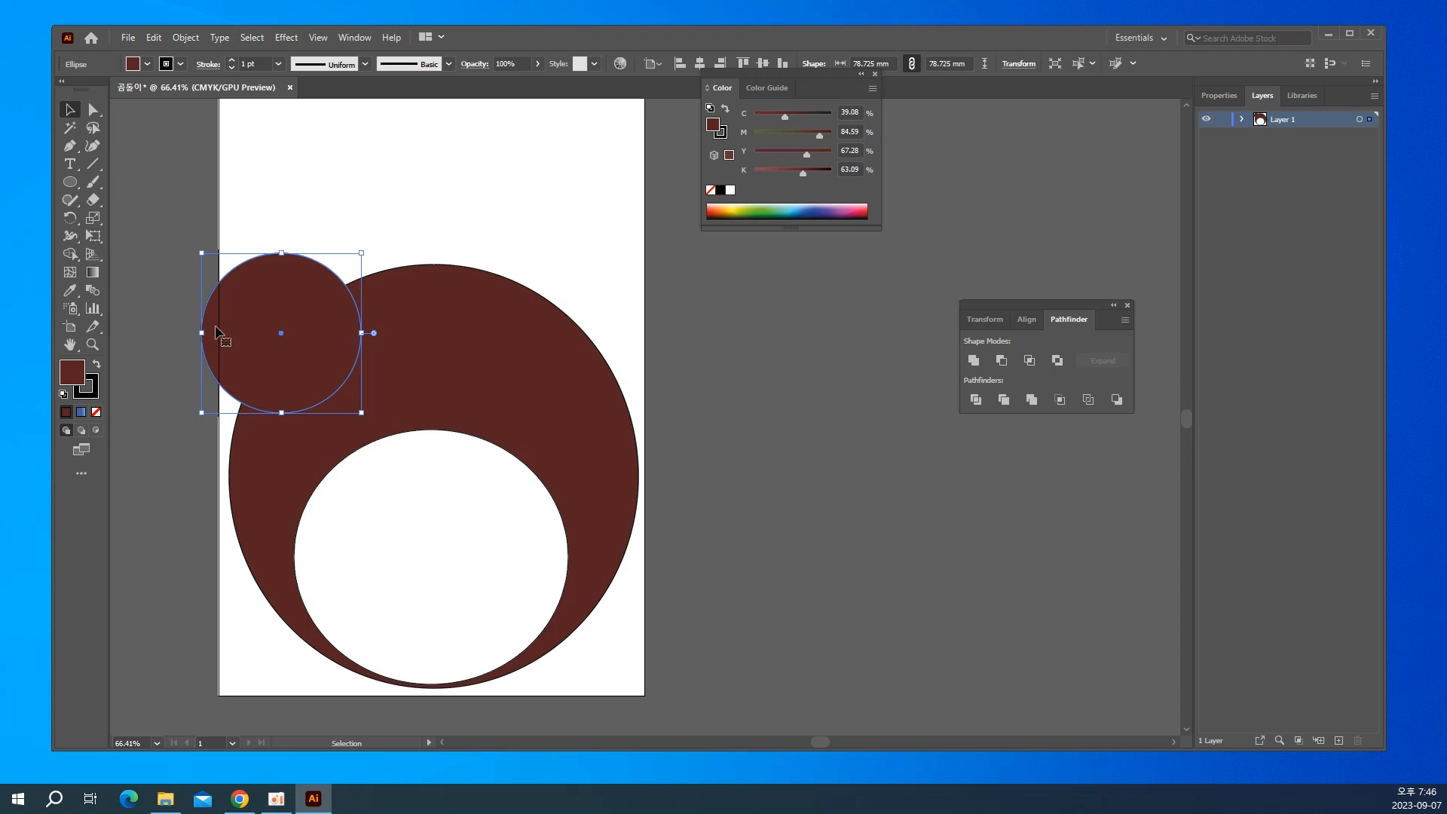
Make a copy of the ear circle scaled uniformly to 60%, checking the preview first.
{"action": "left_click", "coordinate": [175, 36]}
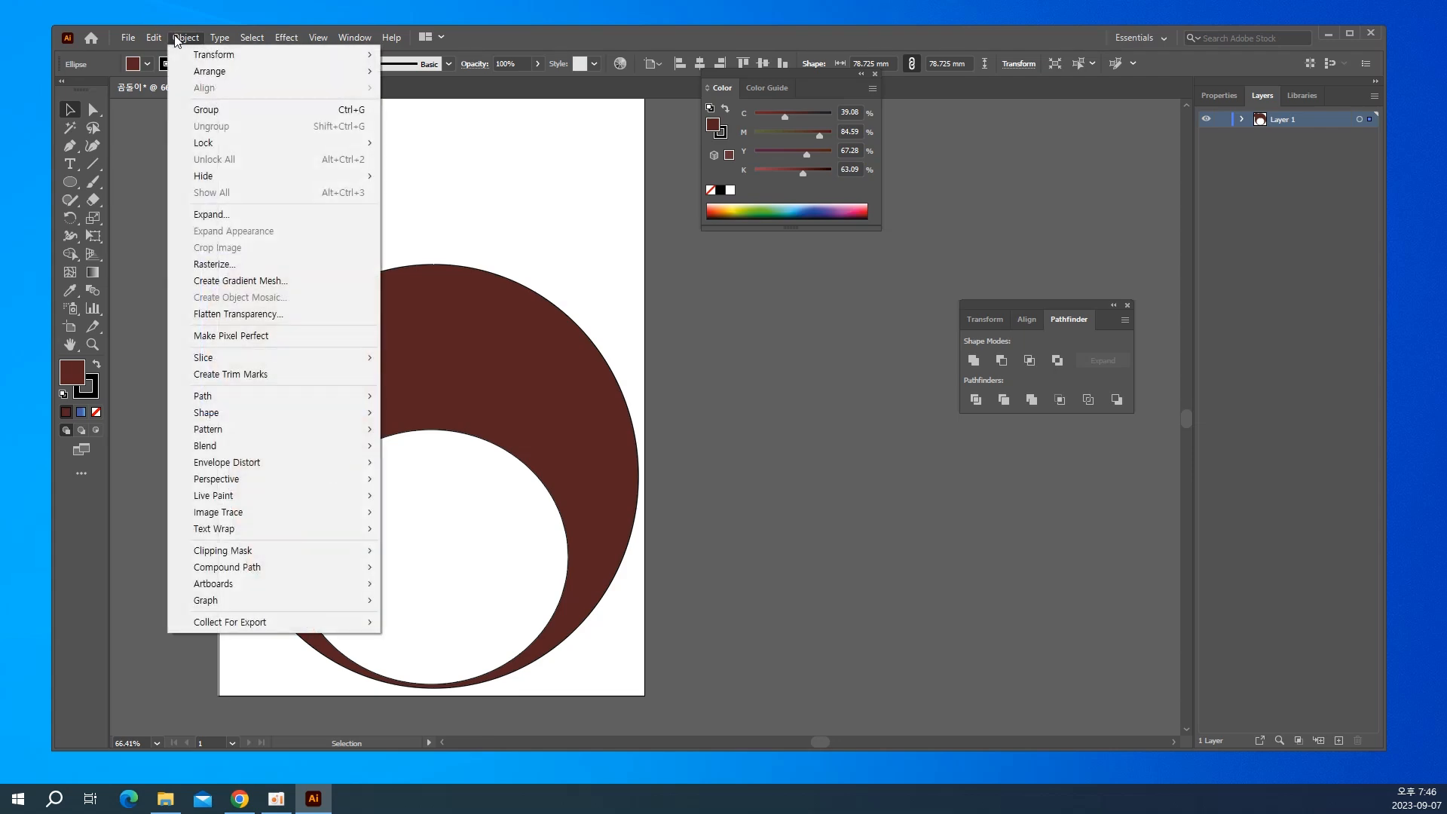
{"action": "mouse_move", "coordinate": [202, 59]}
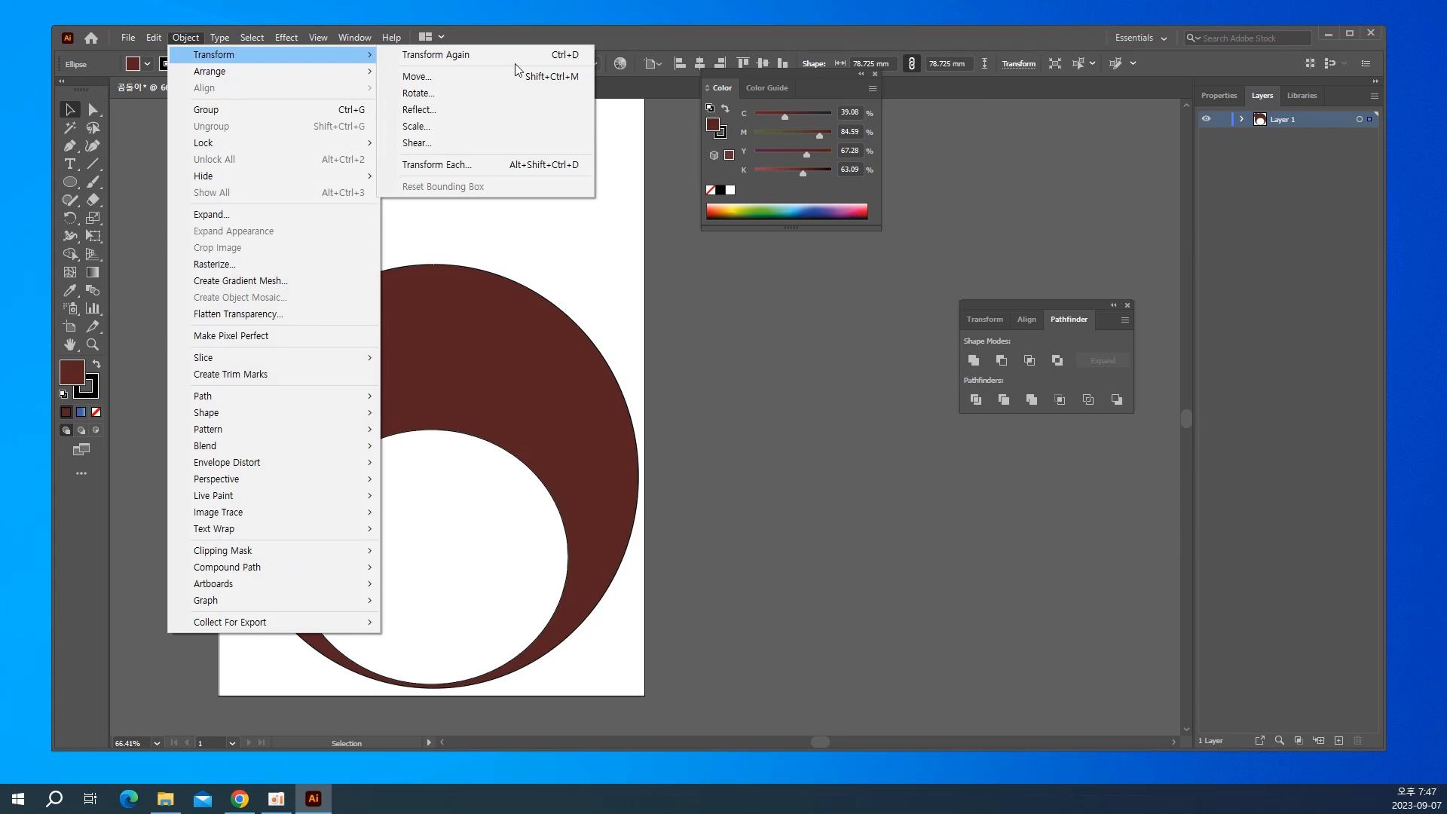
{"action": "left_click", "coordinate": [468, 125]}
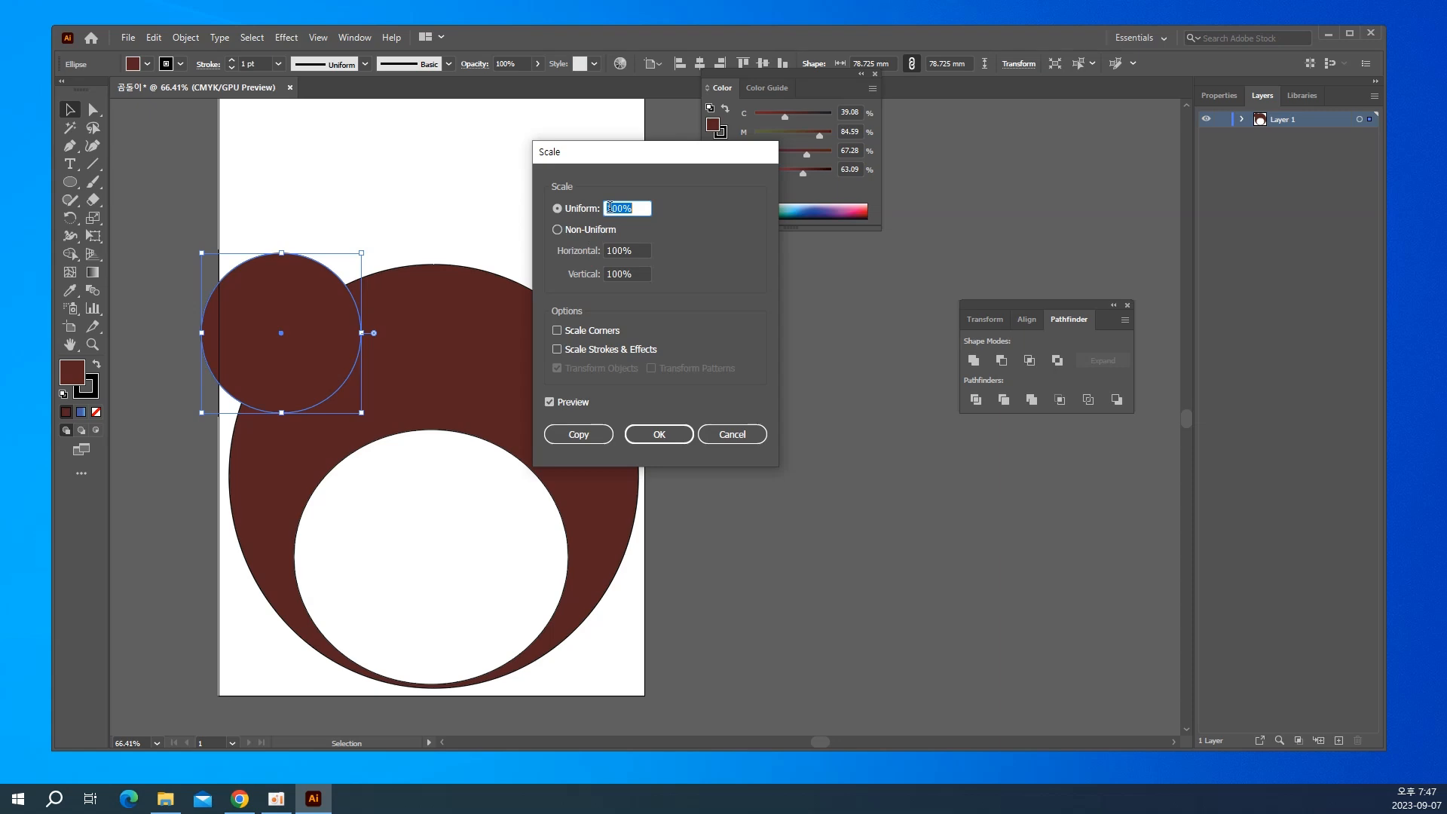
{"action": "type", "text": "60"}
{"action": "left_click", "coordinate": [552, 401]}
{"action": "left_click", "coordinate": [552, 401]}
{"action": "left_click", "coordinate": [552, 401]}
{"action": "left_click", "coordinate": [552, 401]}
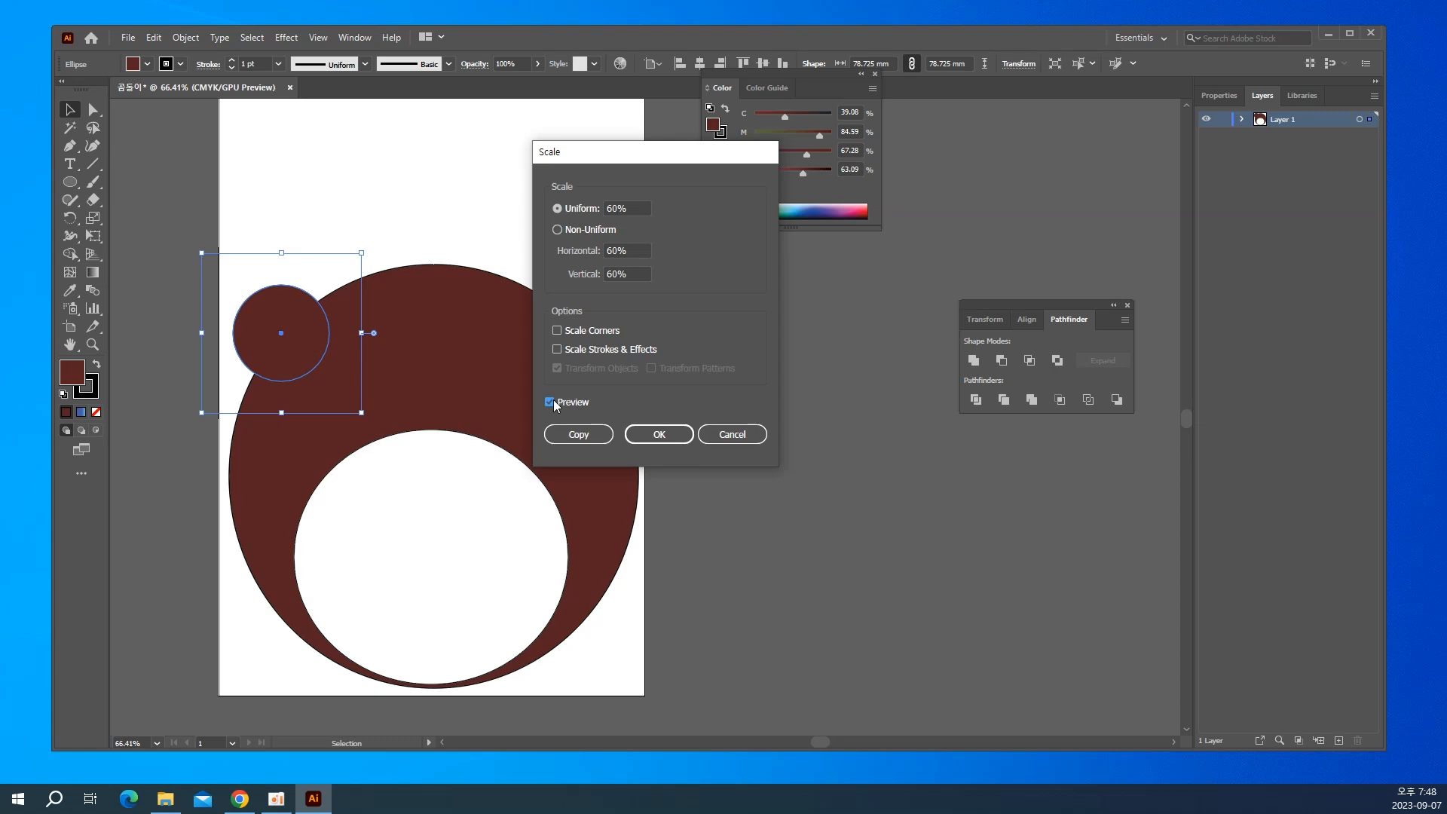
{"action": "left_click", "coordinate": [582, 437]}
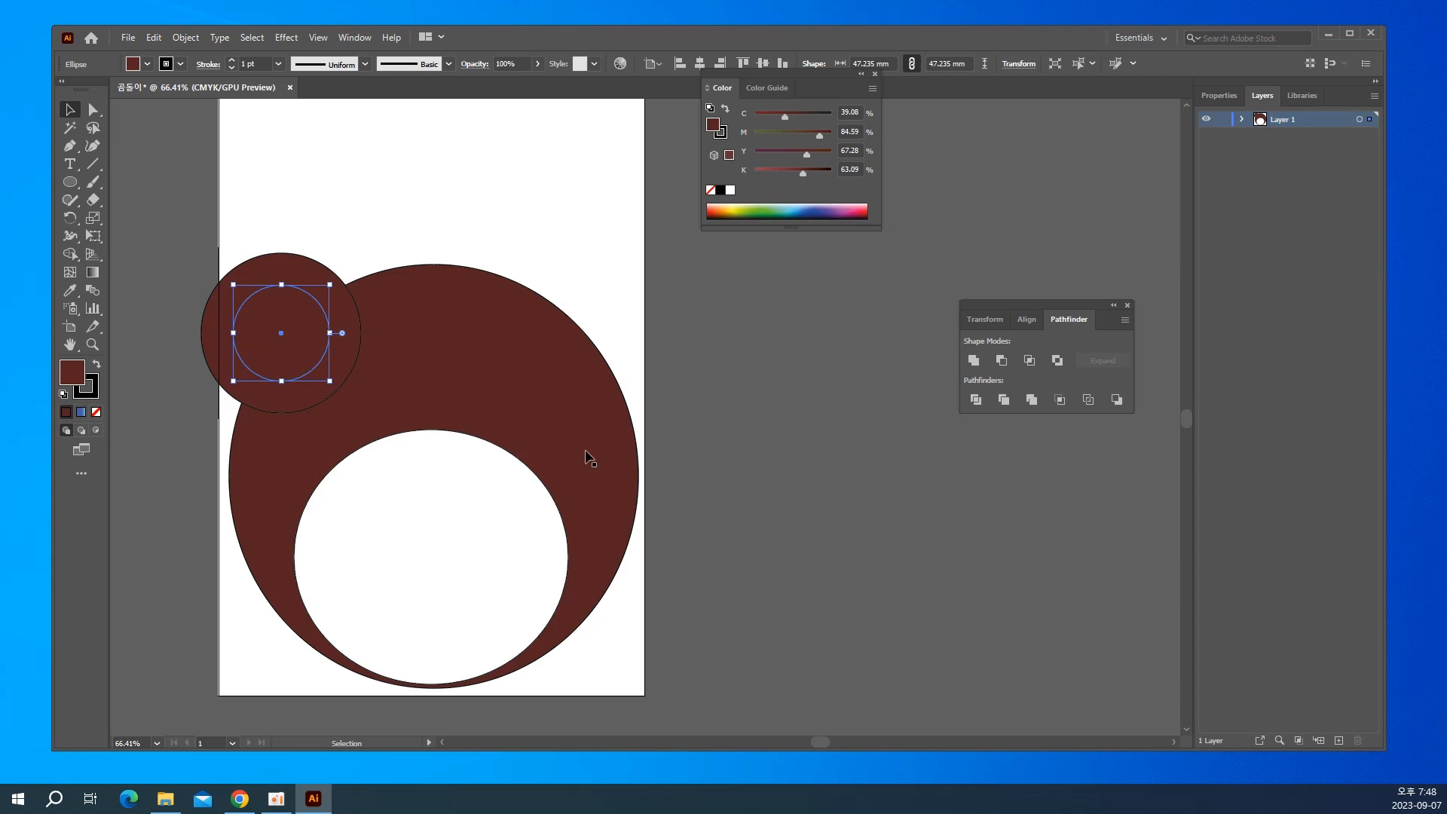
Fill the smaller inner ear circle with dusty pink, #BF9090.
{"action": "double_click", "coordinate": [76, 375]}
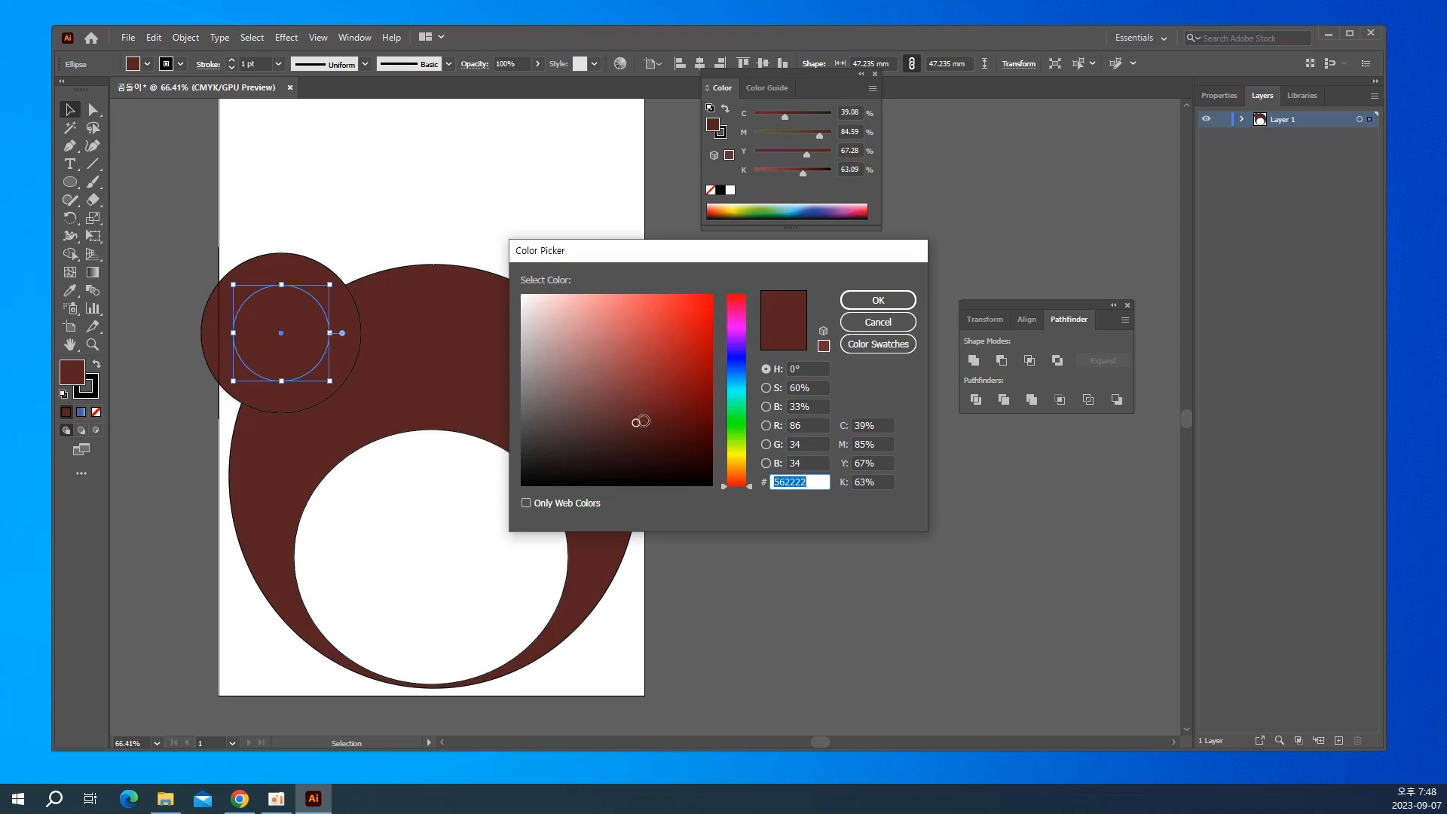
{"action": "left_click_drag", "start_coordinate": [637, 422], "coordinate": [569, 341]}
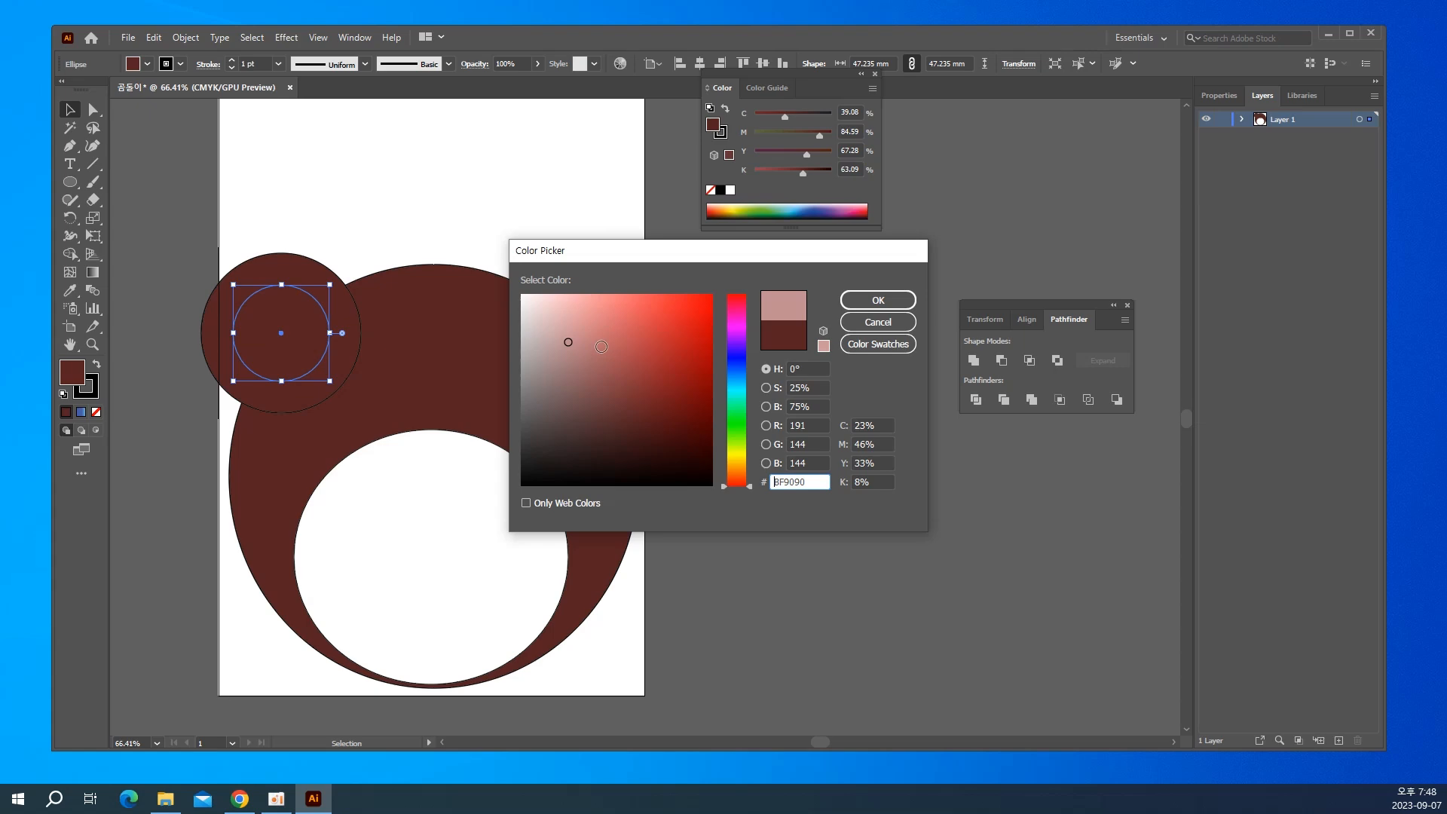
{"action": "left_click", "coordinate": [862, 305]}
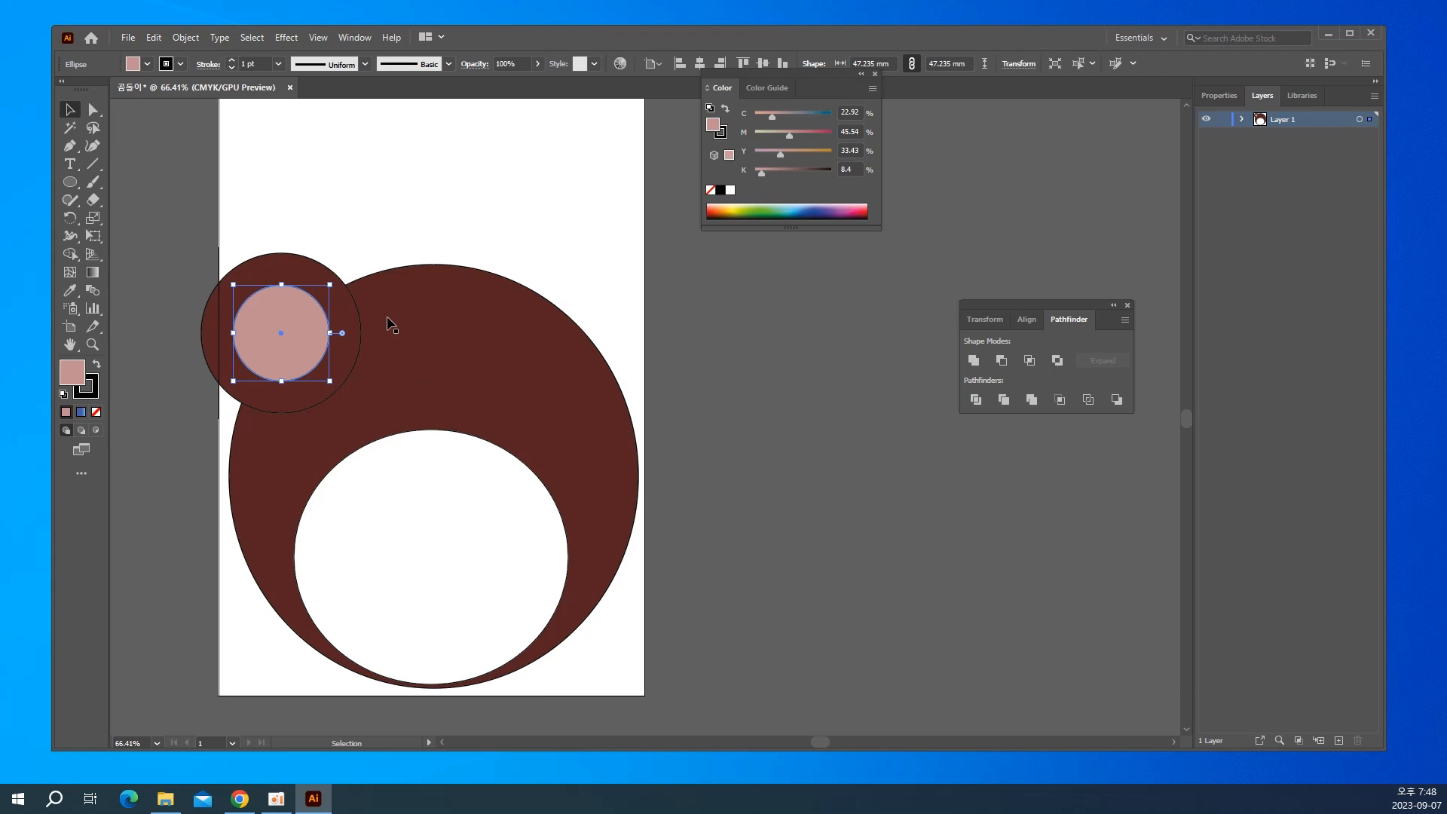
Group the brown ear circle with its pink inner circle and send the group behind the head.
{"action": "key", "text": "shift"}
{"action": "left_click", "coordinate": [262, 266], "text": "shift"}
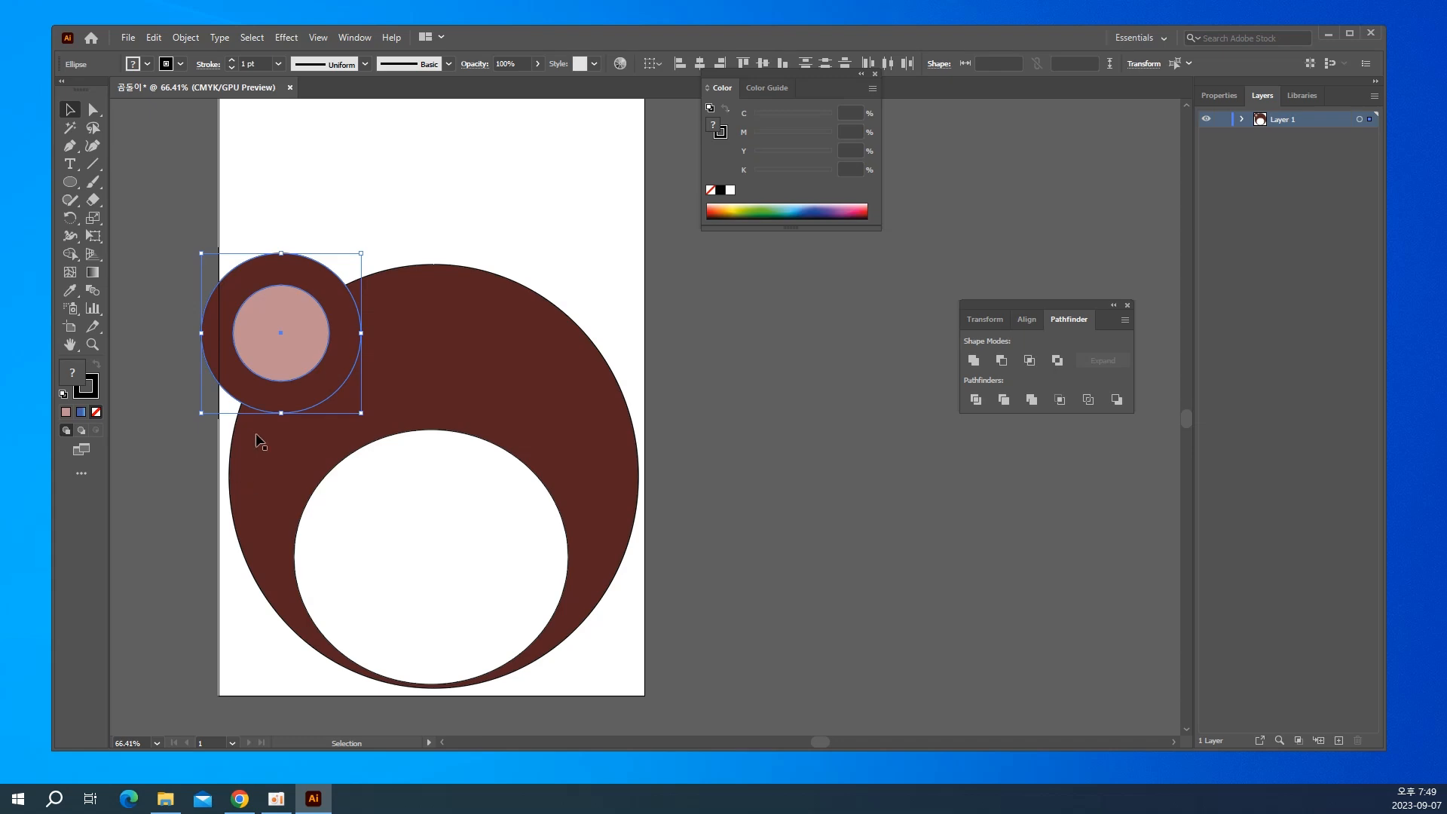
{"action": "left_click", "coordinate": [182, 38]}
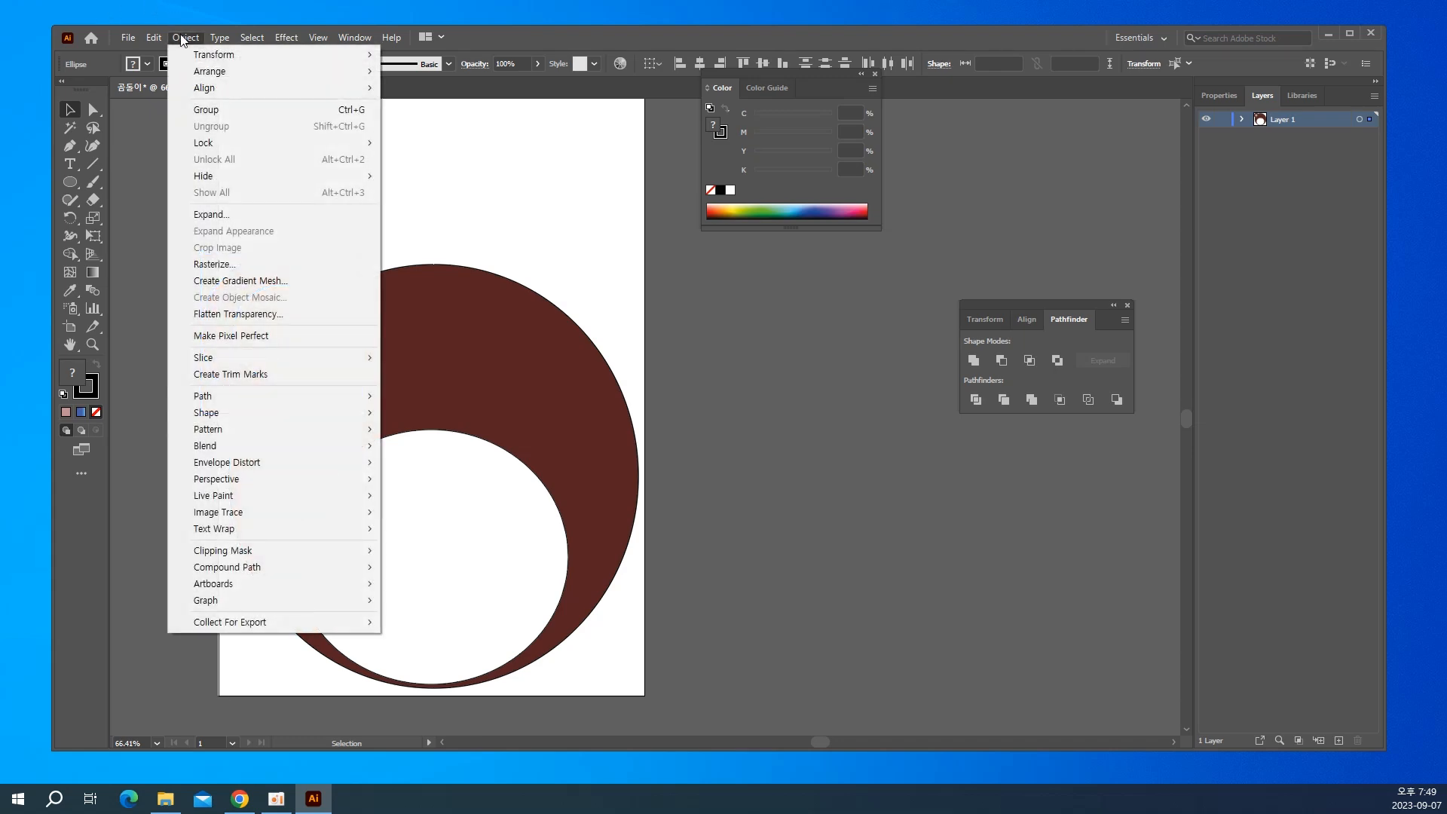
{"action": "left_click", "coordinate": [209, 113]}
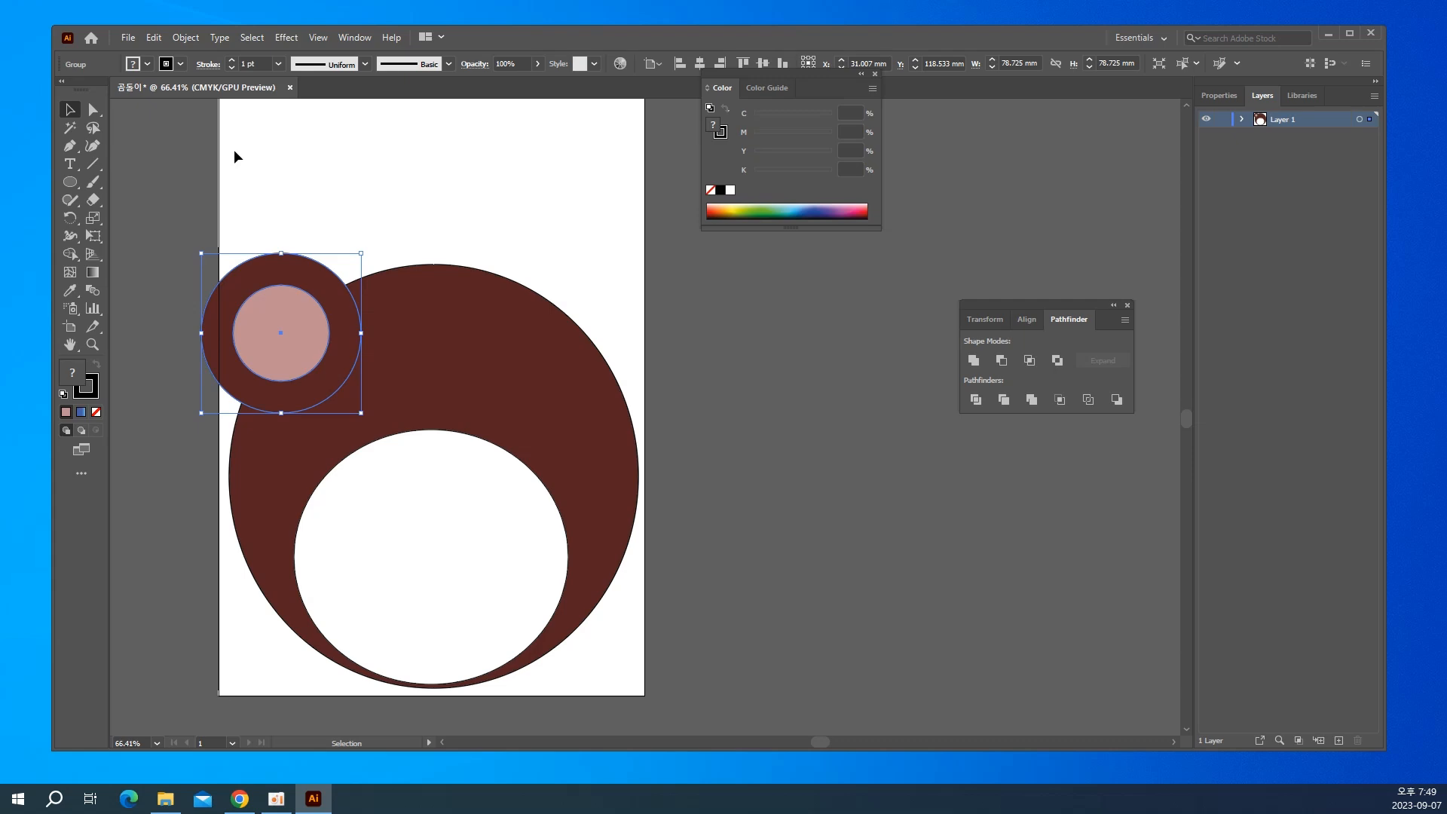
{"action": "right_click", "coordinate": [264, 305]}
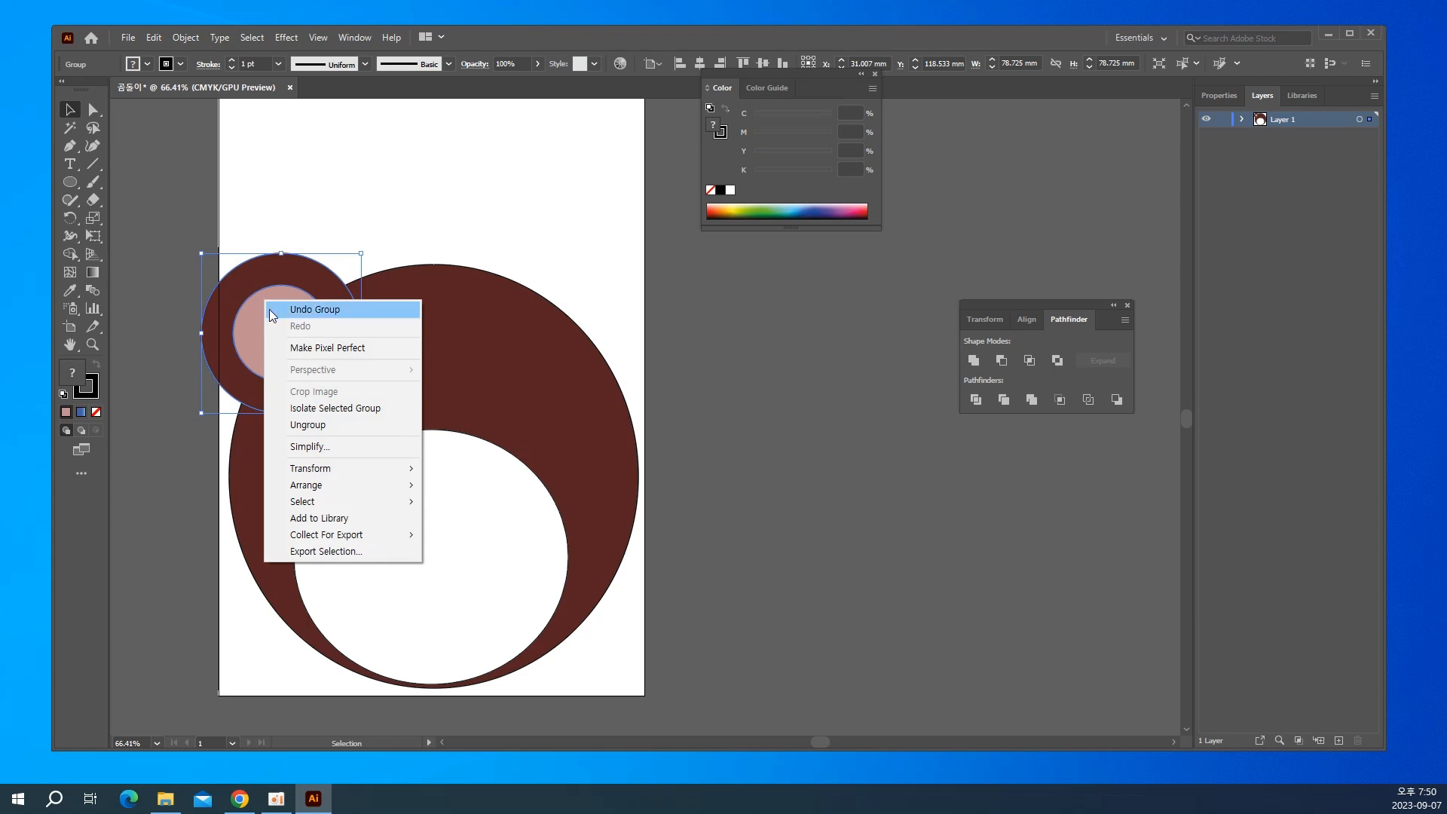
{"action": "mouse_move", "coordinate": [318, 490]}
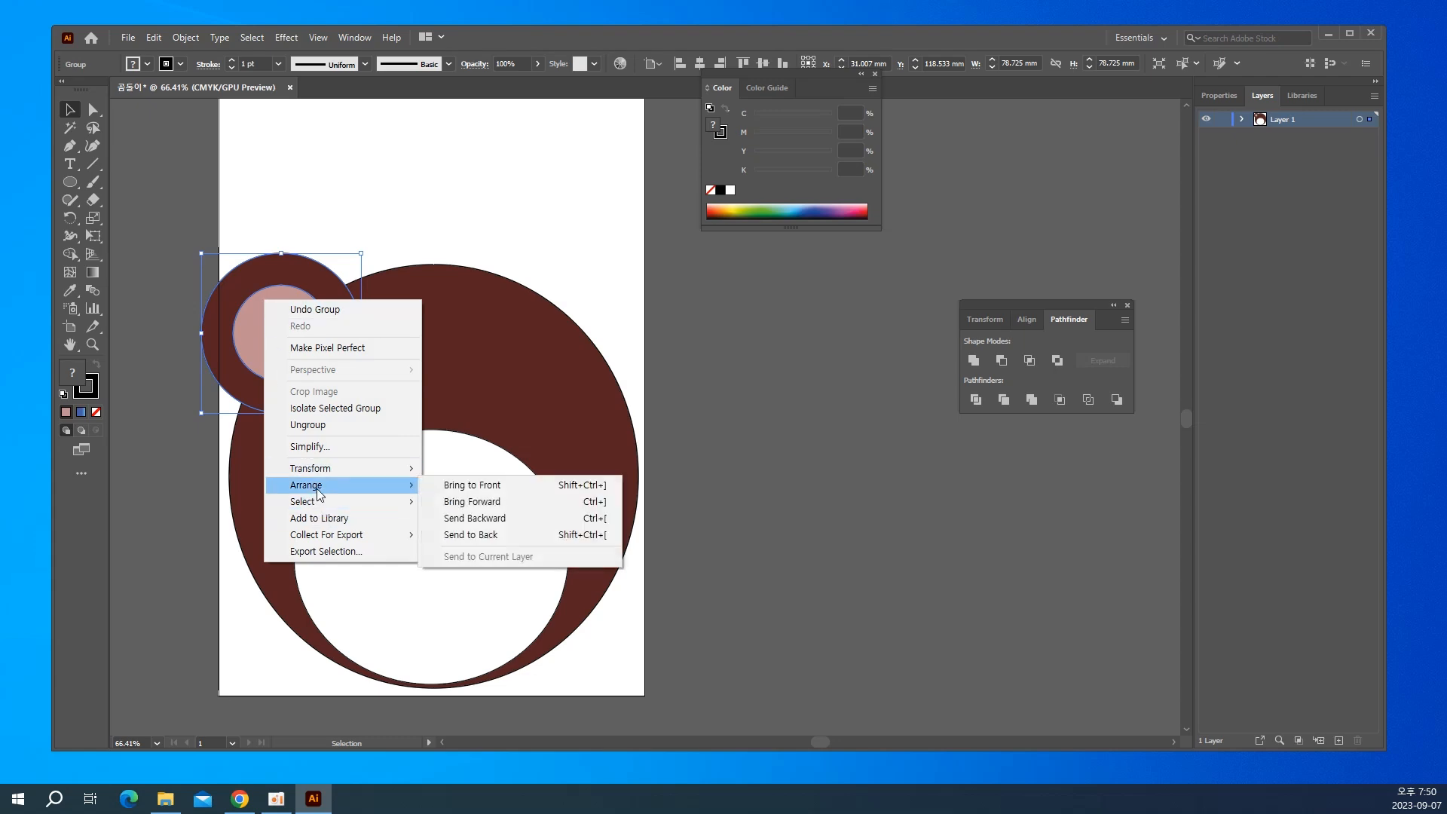
{"action": "left_click", "coordinate": [469, 541]}
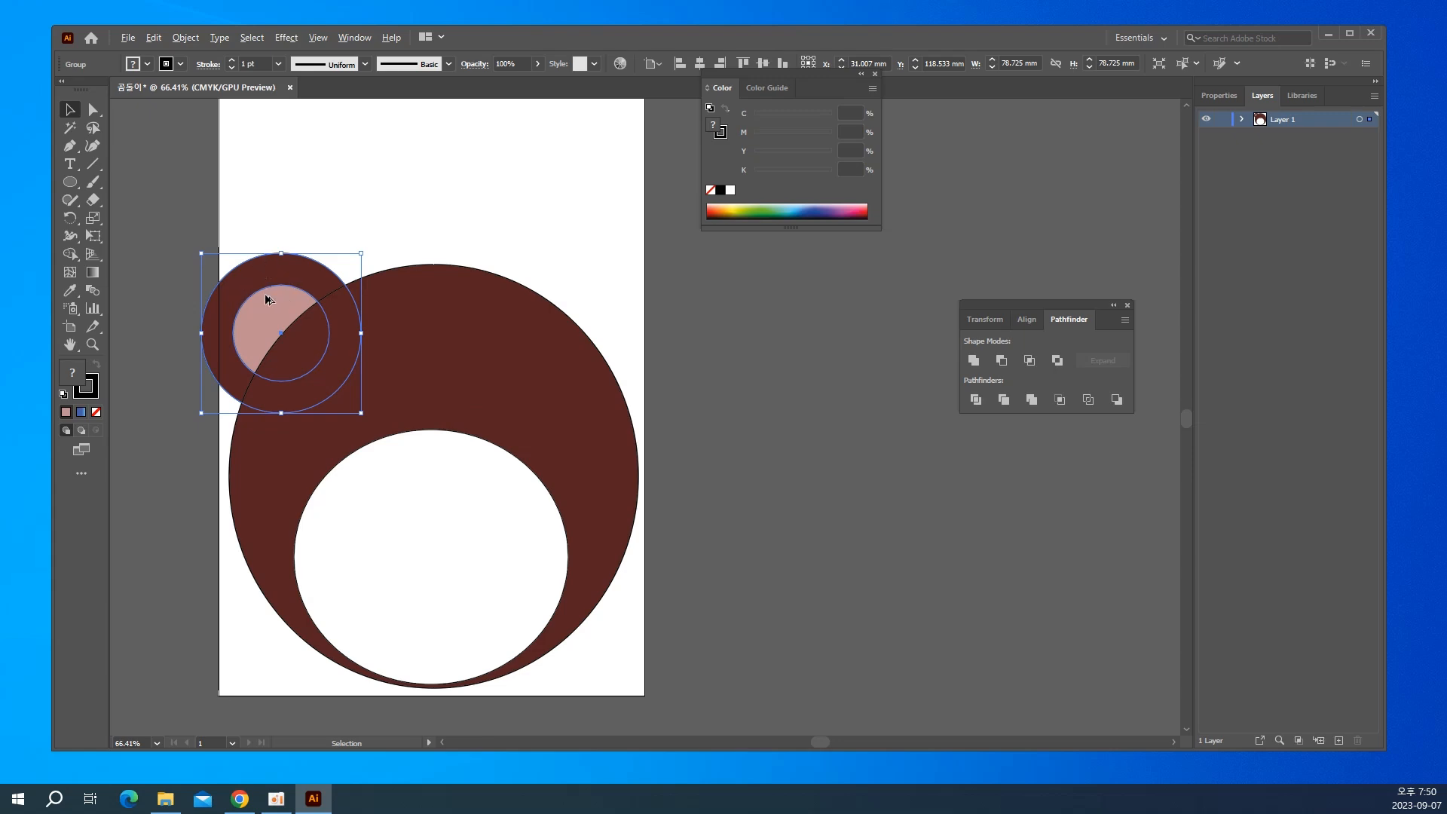
Duplicate the ear group horizontally onto the head's upper-right edge and nudge the copy slightly to the right.
{"action": "left_click_drag", "start_coordinate": [268, 300], "coordinate": [543, 294]}
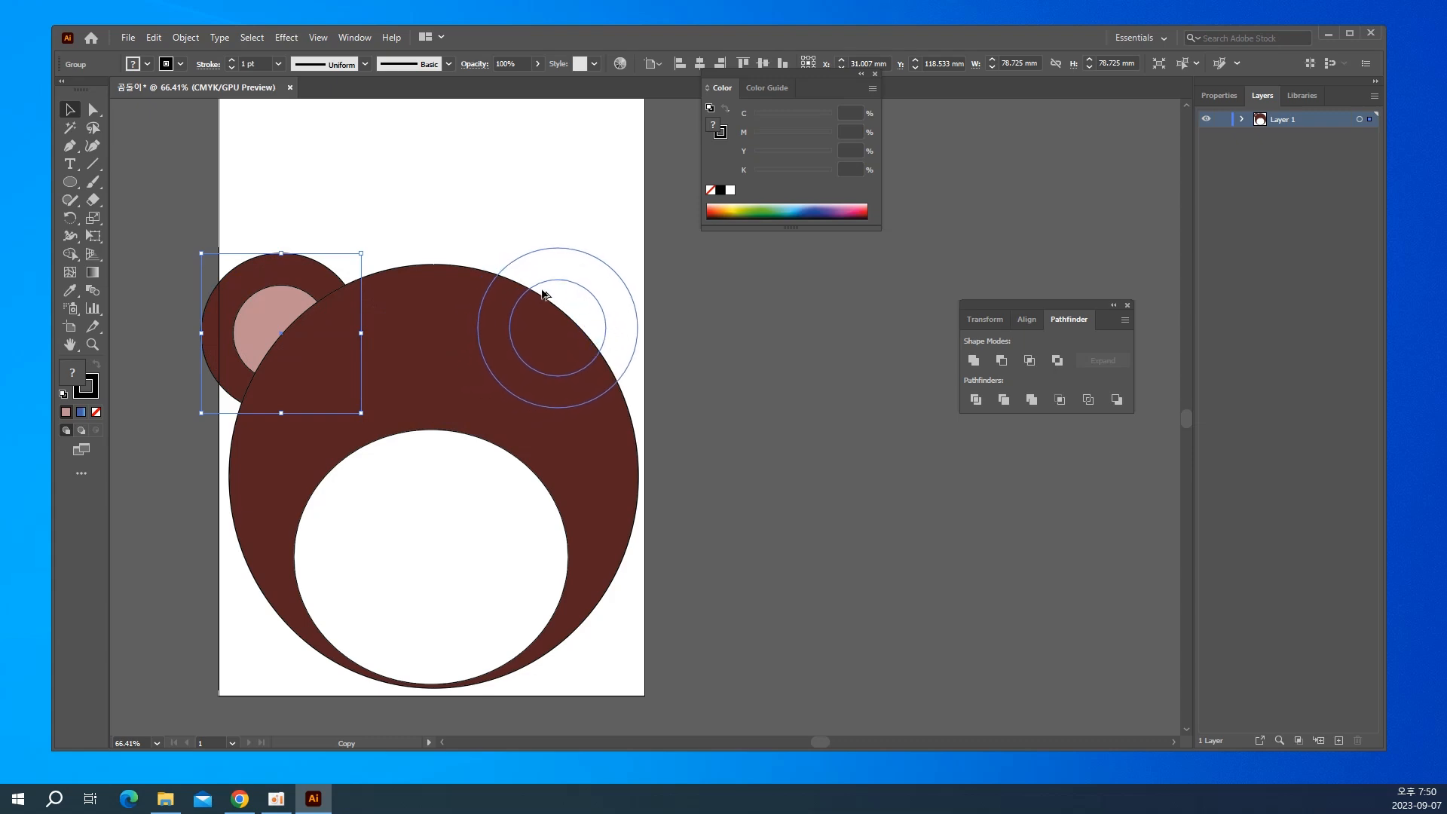
{"action": "left_click_drag", "start_coordinate": [543, 294], "coordinate": [569, 310]}
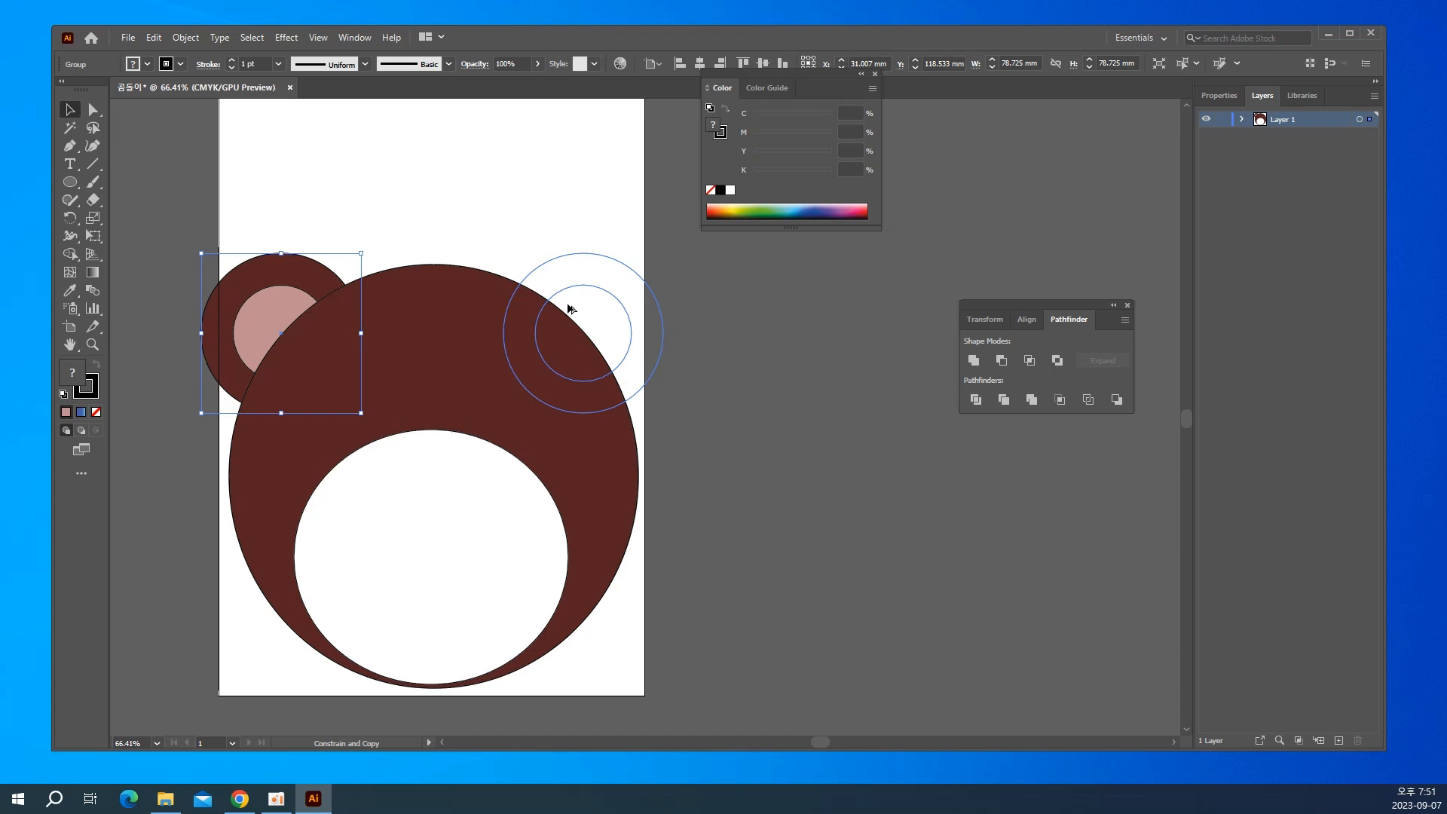
{"action": "left_click_drag", "start_coordinate": [571, 309], "coordinate": [571, 309]}
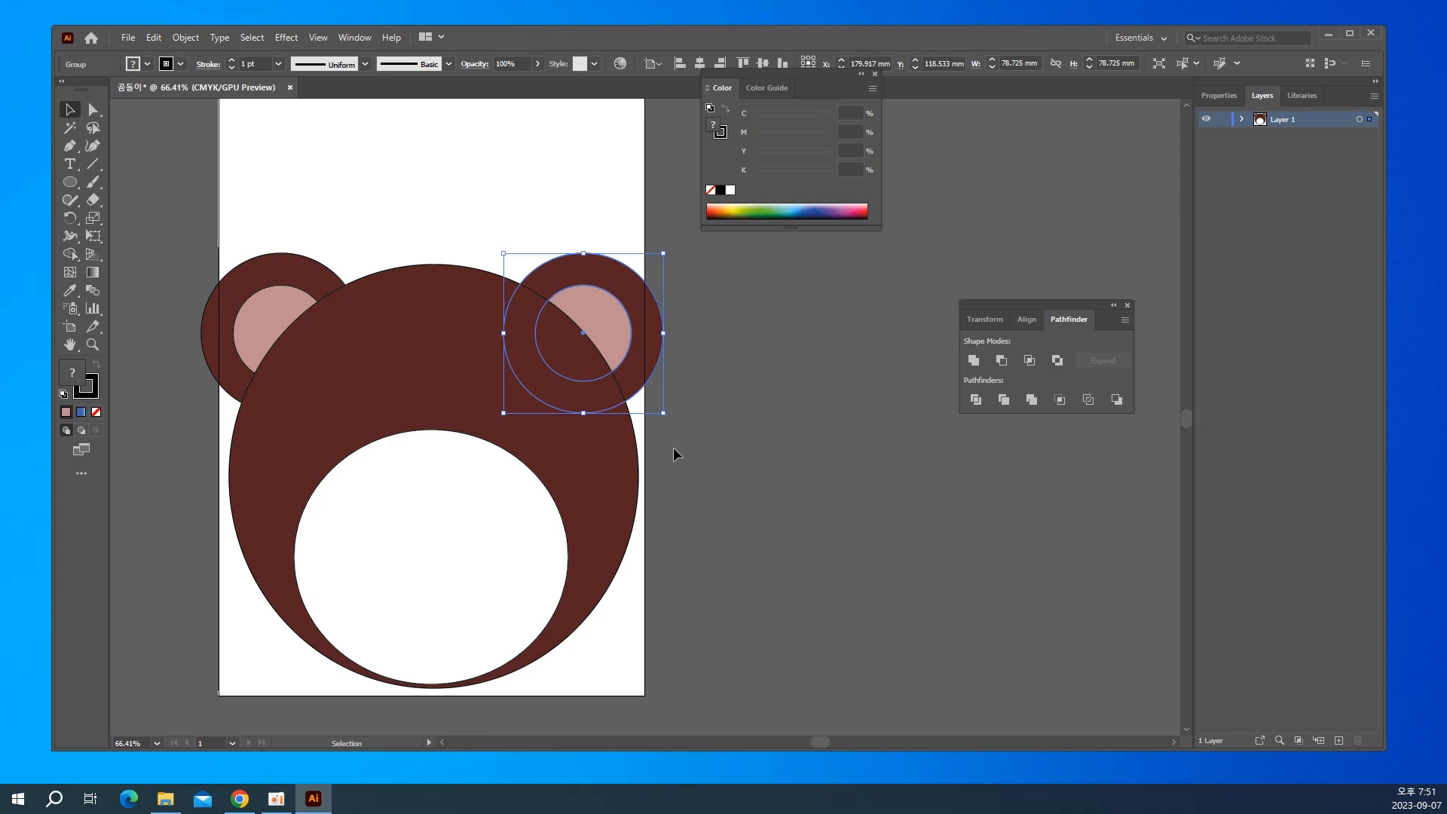
{"action": "key", "text": "Right"}
{"action": "key", "text": "Right"}
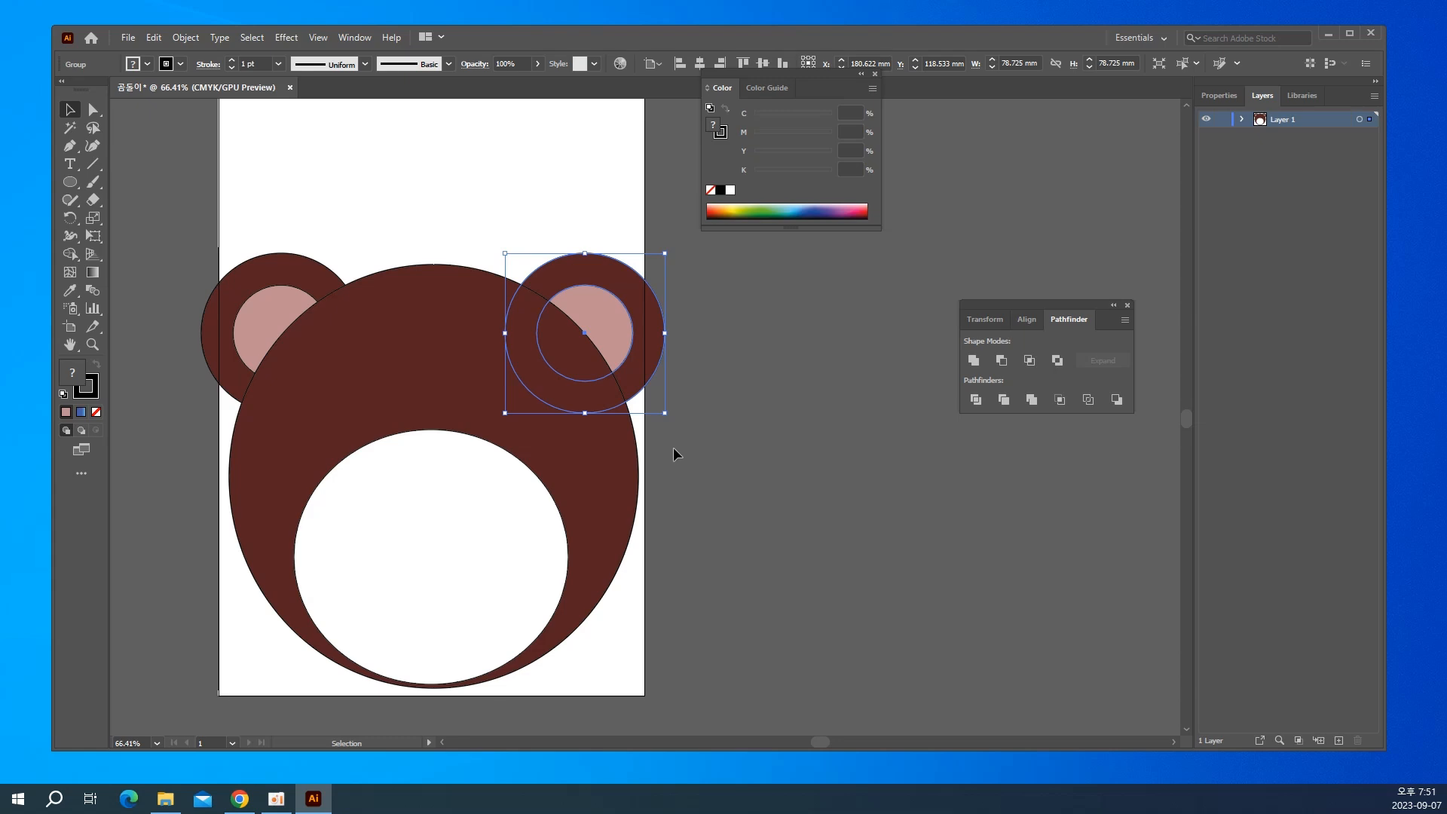
Save the document as 곰돌이 in Adobe Illustrator (*.AI) format, version Illustrator 2020, in the 2.도형툴연습 folder.
{"action": "key", "text": "a"}
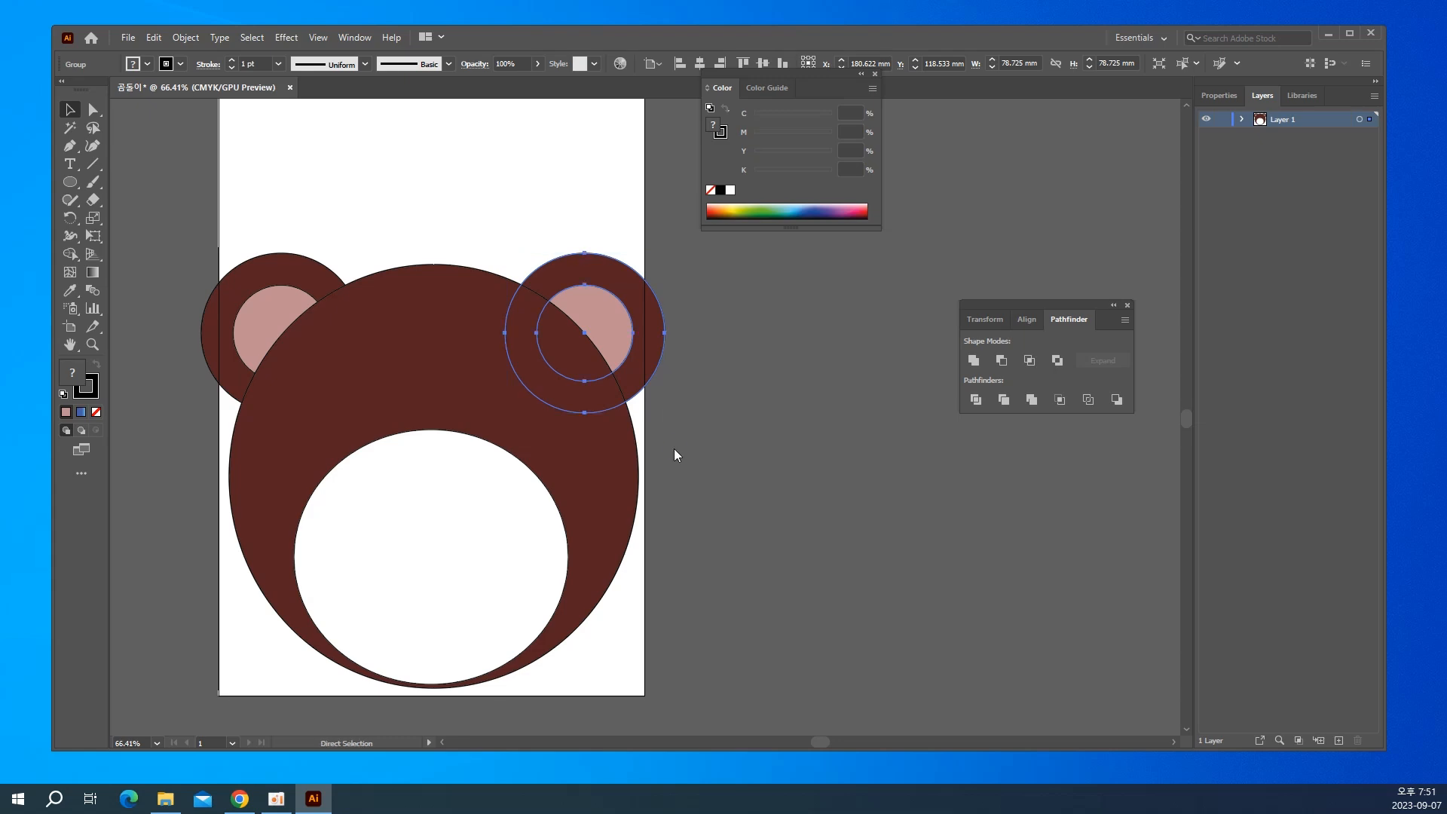
{"action": "key", "text": "ctrl+s"}
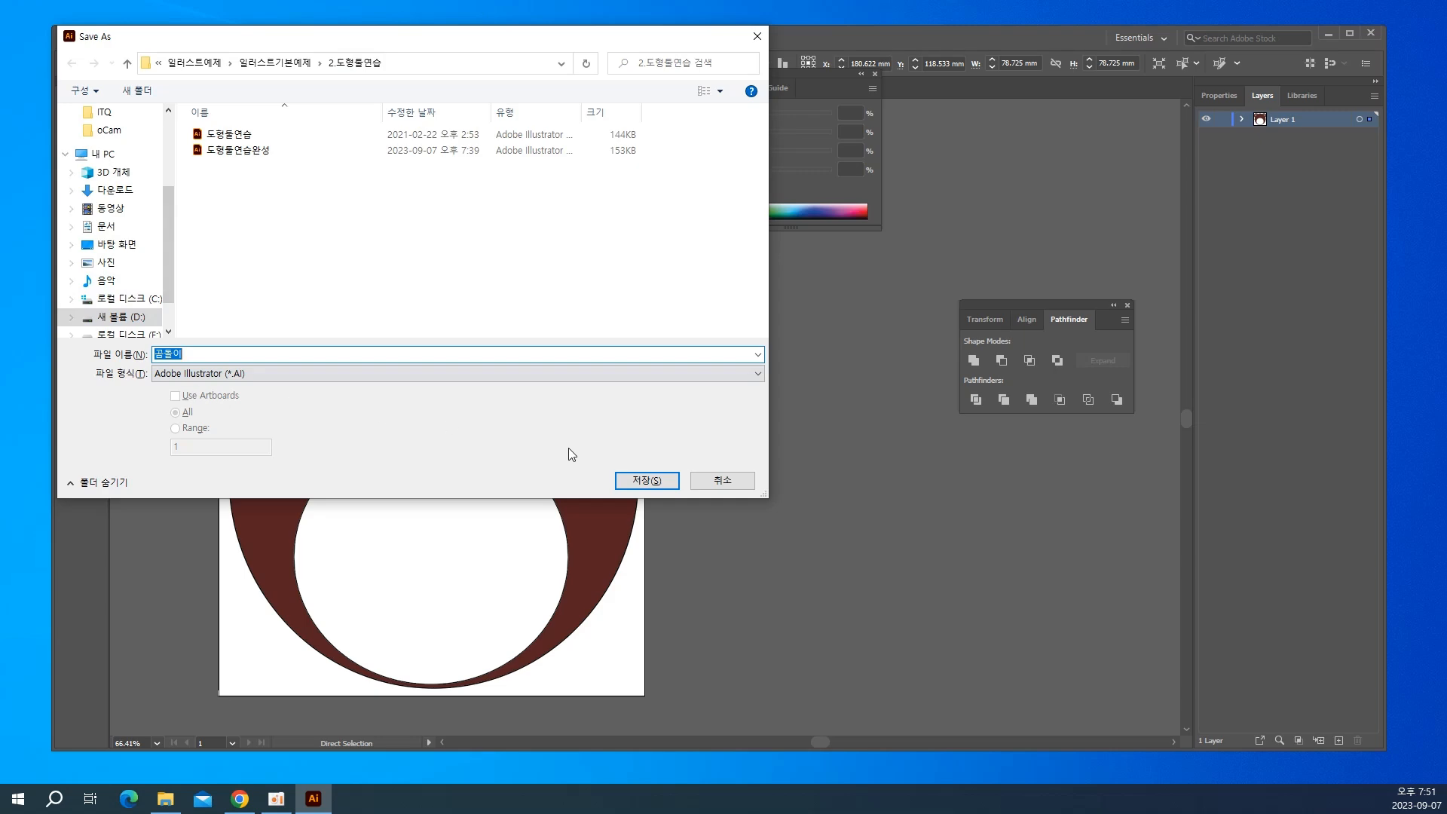
{"action": "left_click", "coordinate": [626, 478]}
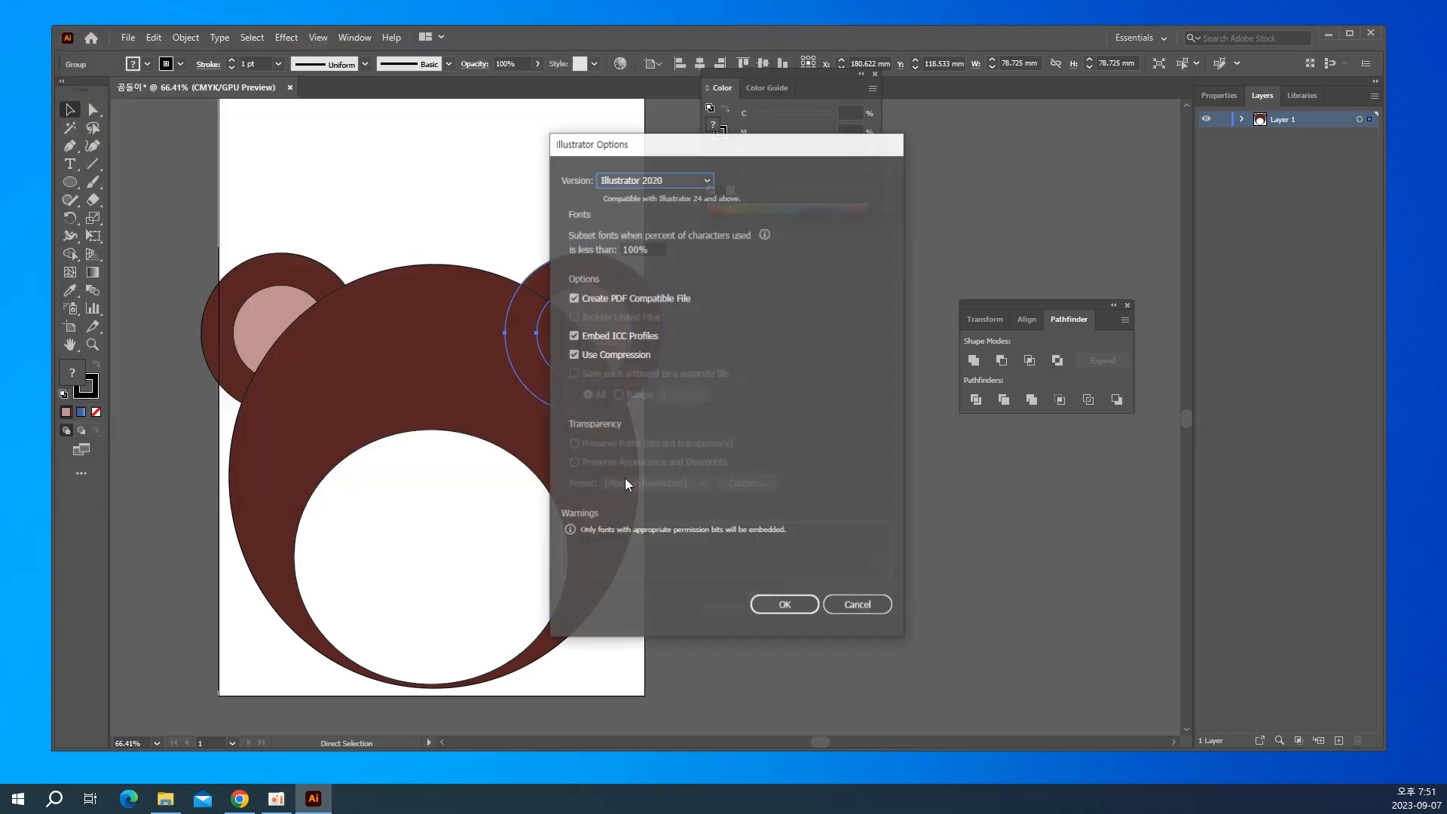
{"action": "left_click", "coordinate": [770, 610]}
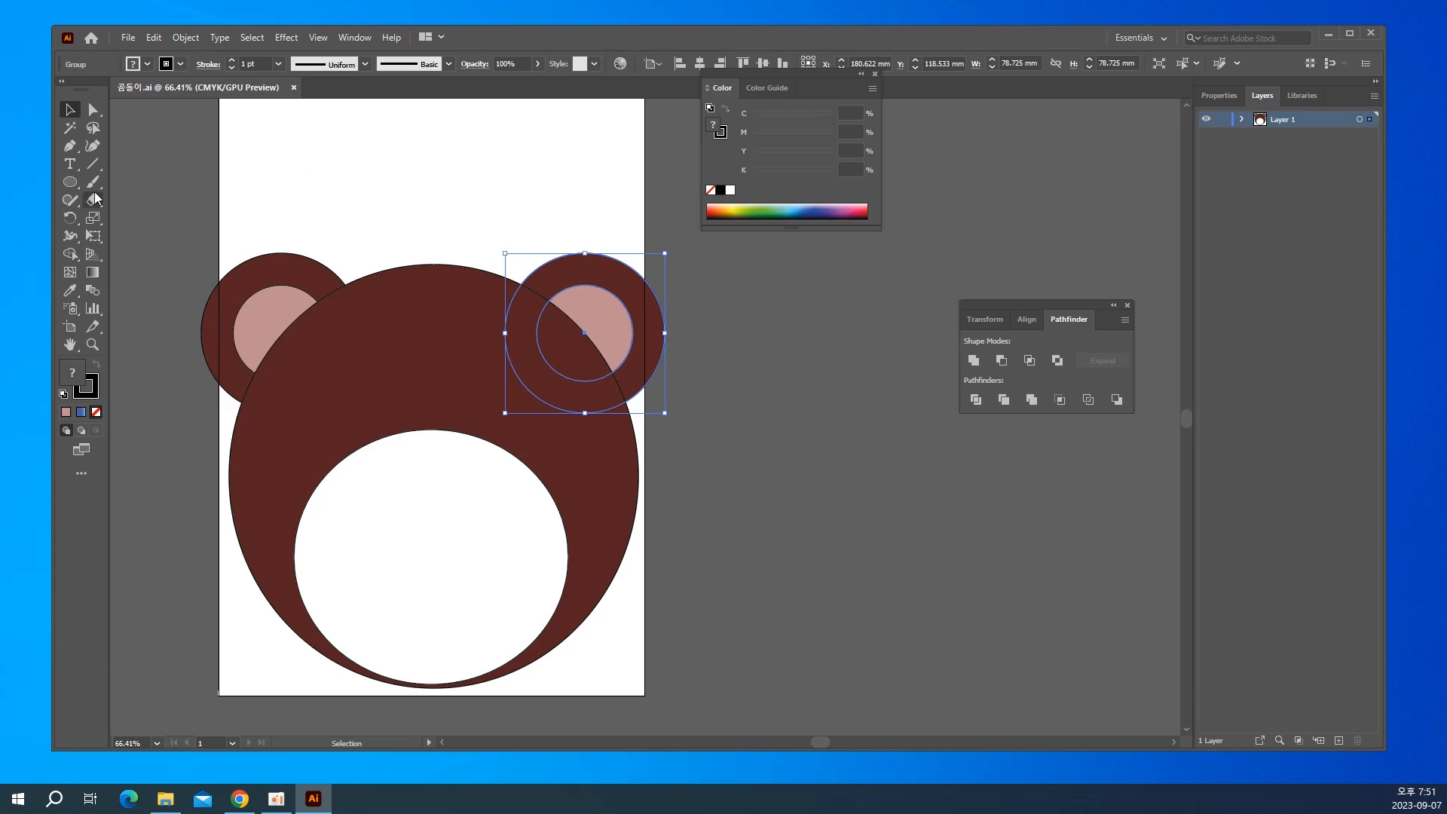
Draw an upright ellipse about 21 by 31 mm on the empty canvas beside the right ear for the nose.
{"action": "left_click", "coordinate": [70, 181]}
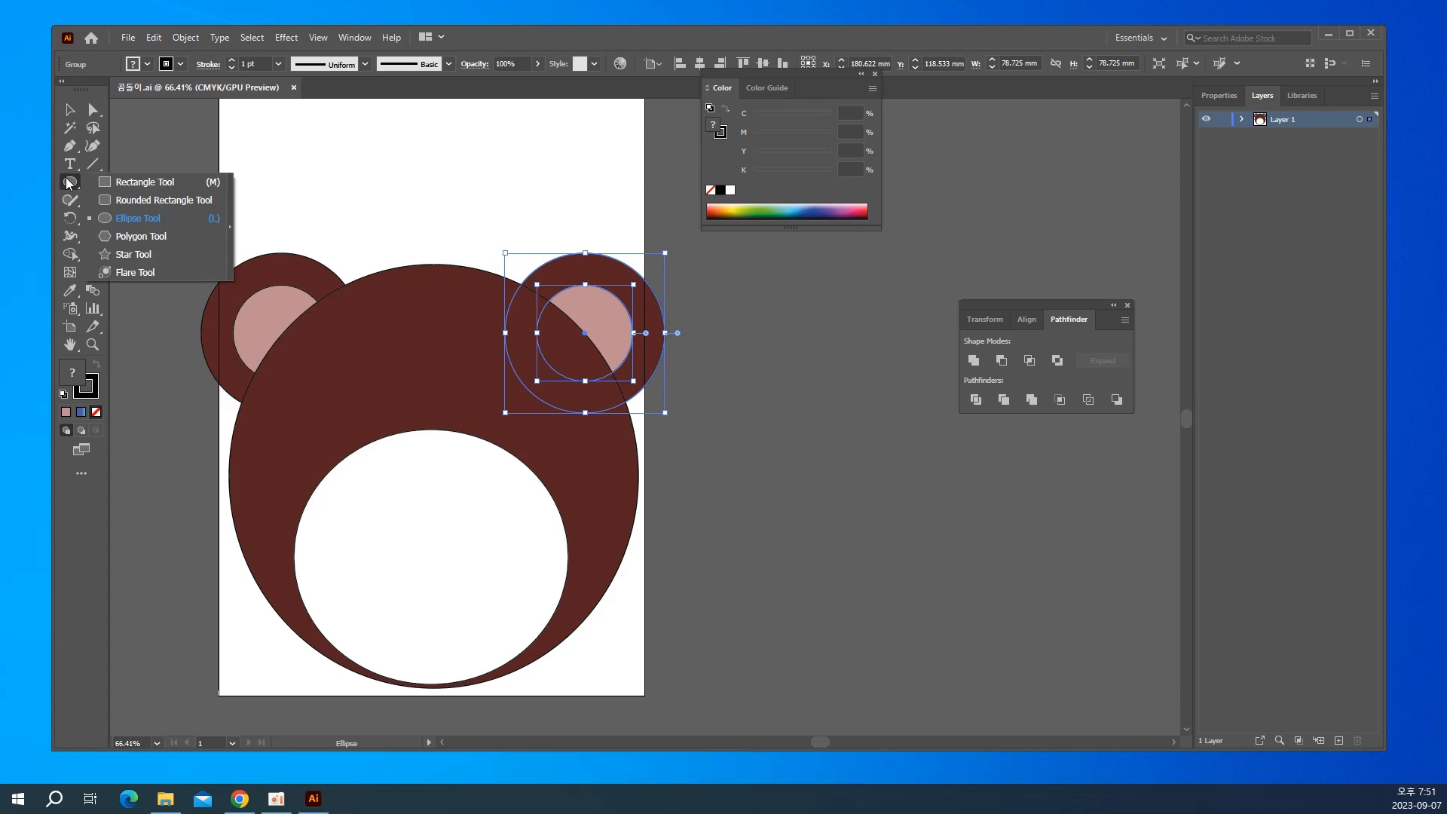
{"action": "left_click", "coordinate": [117, 216]}
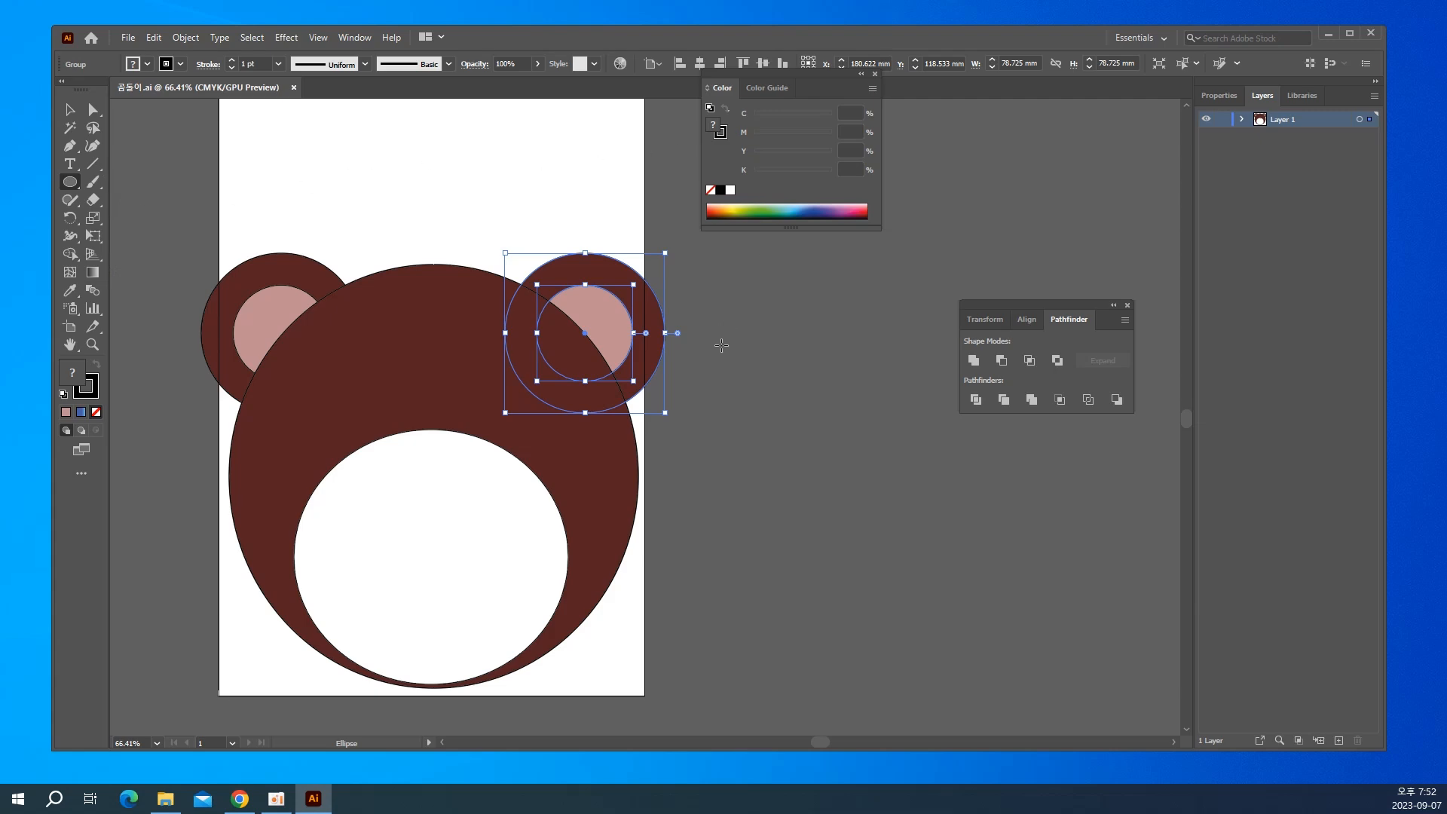
{"action": "key", "text": "ctrl+shift+bracketleft"}
{"action": "left_click_drag", "start_coordinate": [780, 310], "coordinate": [816, 369]}
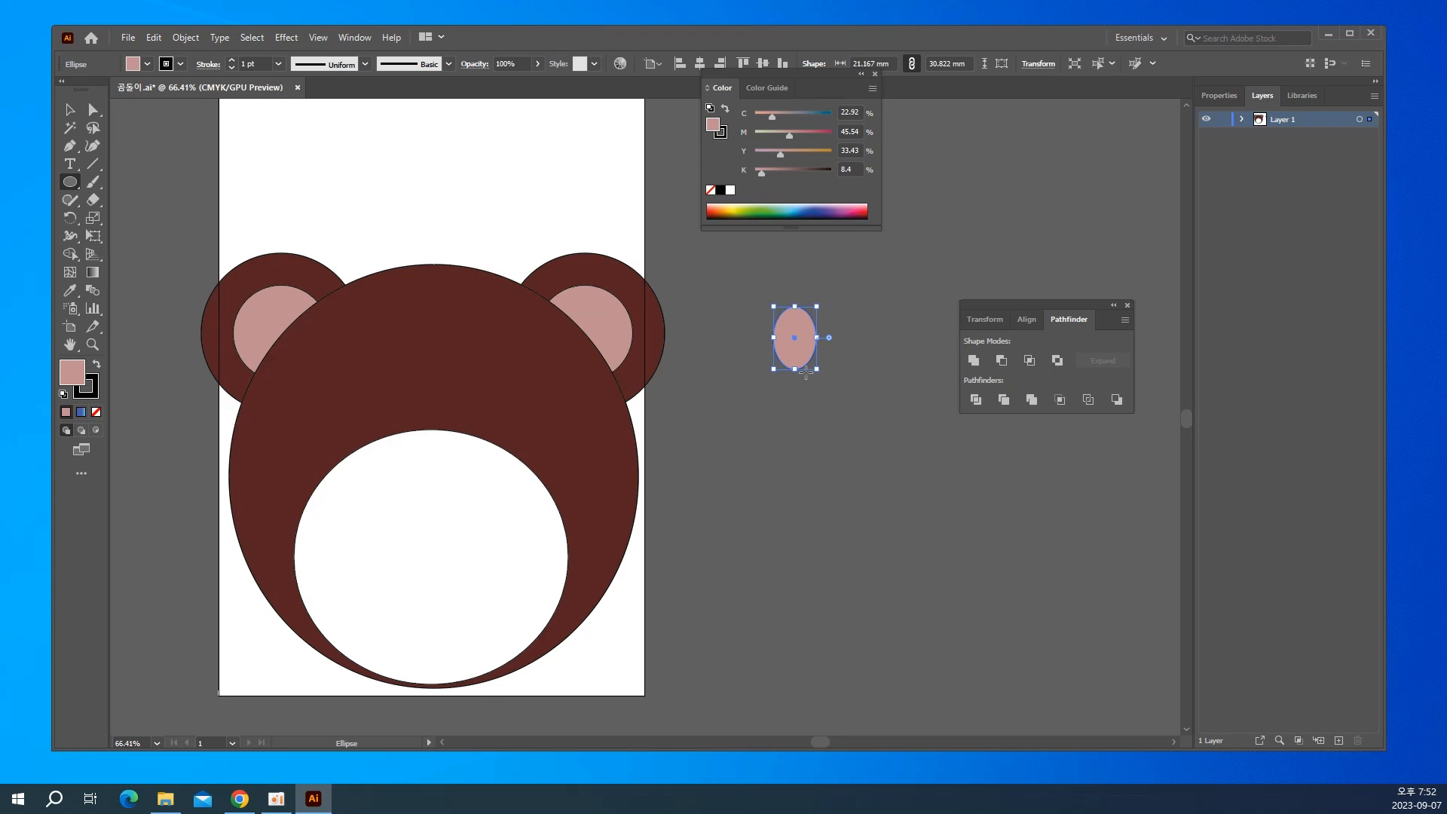
Flatten the nose ellipse's underside by moving its bottom anchor point up about 6 mm with the Direct Selection tool.
{"action": "left_click", "coordinate": [93, 112]}
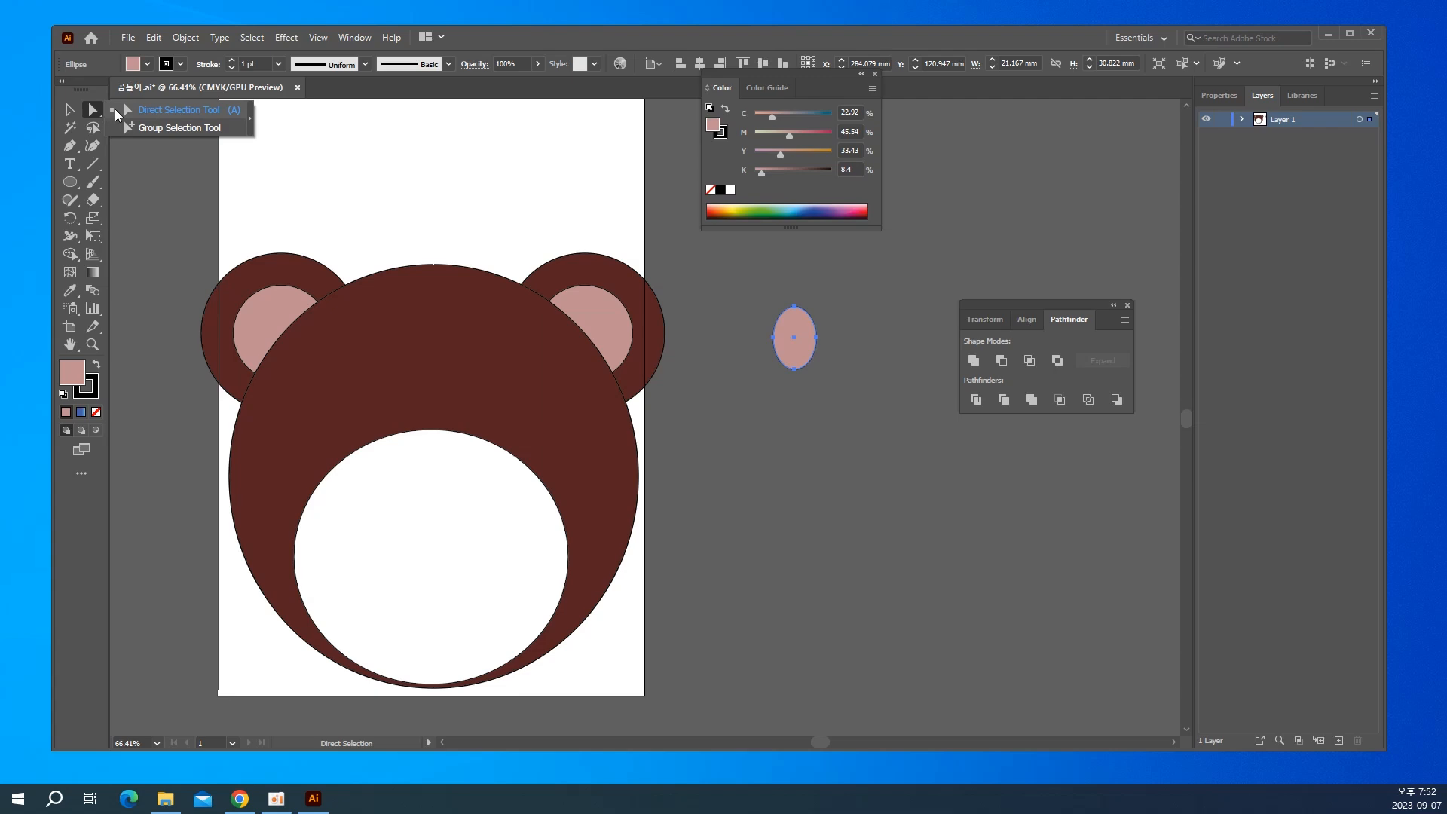
{"action": "left_click", "coordinate": [117, 112]}
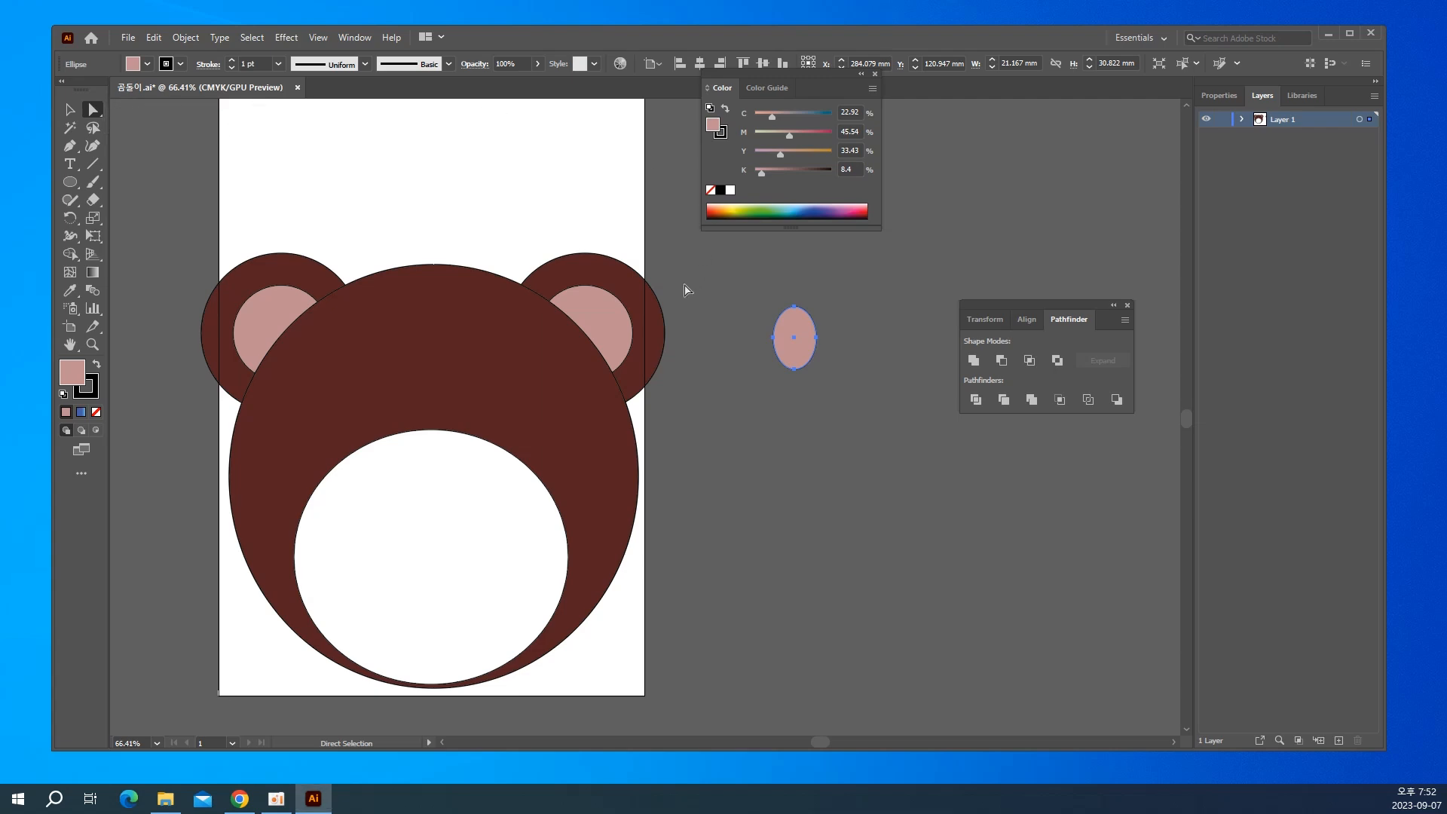
{"action": "left_click", "coordinate": [794, 369]}
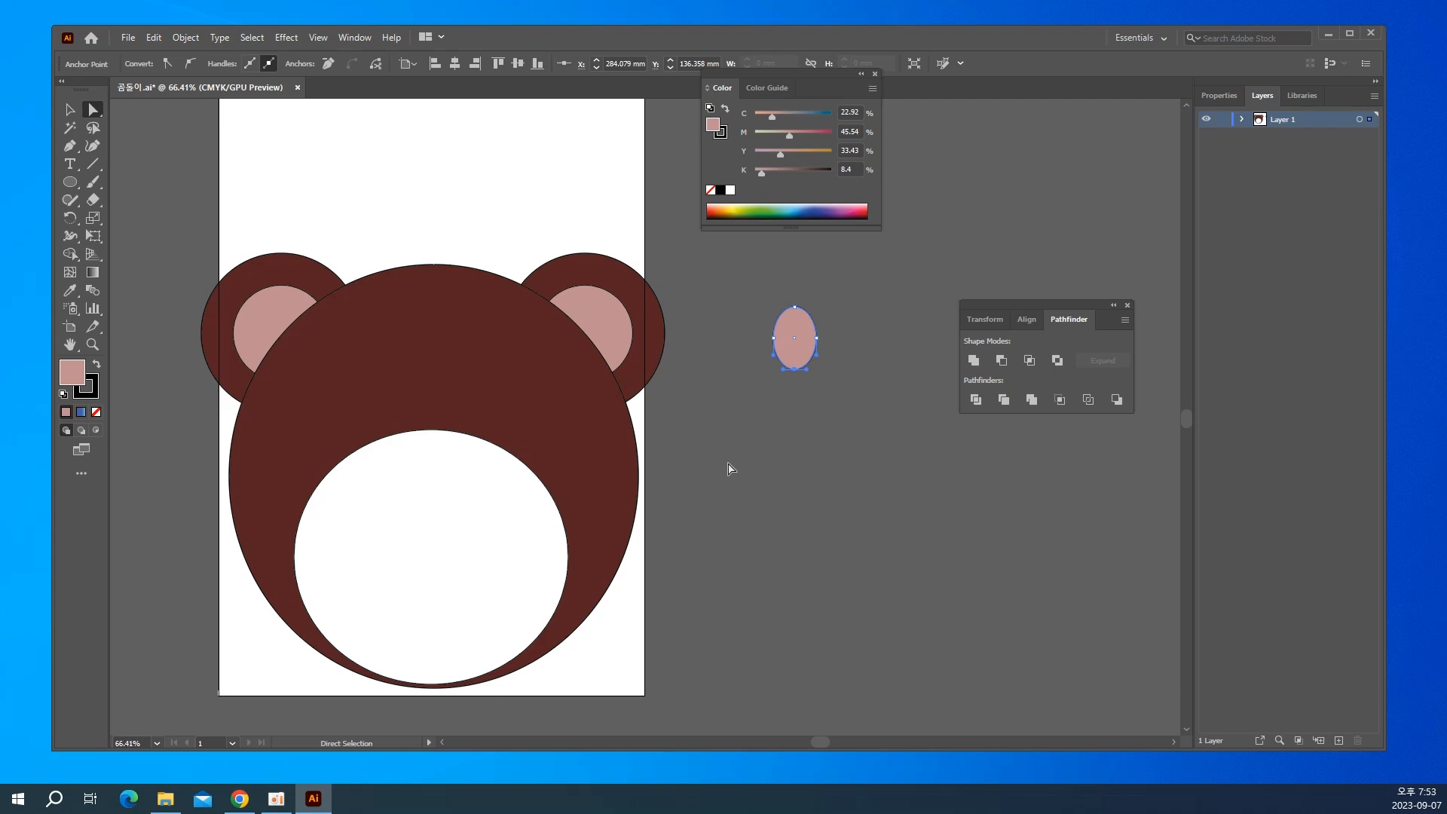
{"action": "key", "text": "Up"}
{"action": "key", "text": "Up"}
{"action": "key", "text": "Up"}
{"action": "key", "text": "Up"}
{"action": "key", "text": "Up"}
{"action": "key", "text": "Up"}
{"action": "key", "text": "Up"}
{"action": "key", "text": "Up"}
{"action": "key", "text": "Up"}
{"action": "key", "text": "Up"}
{"action": "key", "text": "Up"}
{"action": "key", "text": "Up"}
{"action": "key", "text": "Up"}
{"action": "key", "text": "Up"}
{"action": "key", "text": "Up"}
{"action": "key", "text": "Up"}
{"action": "key", "text": "Up"}
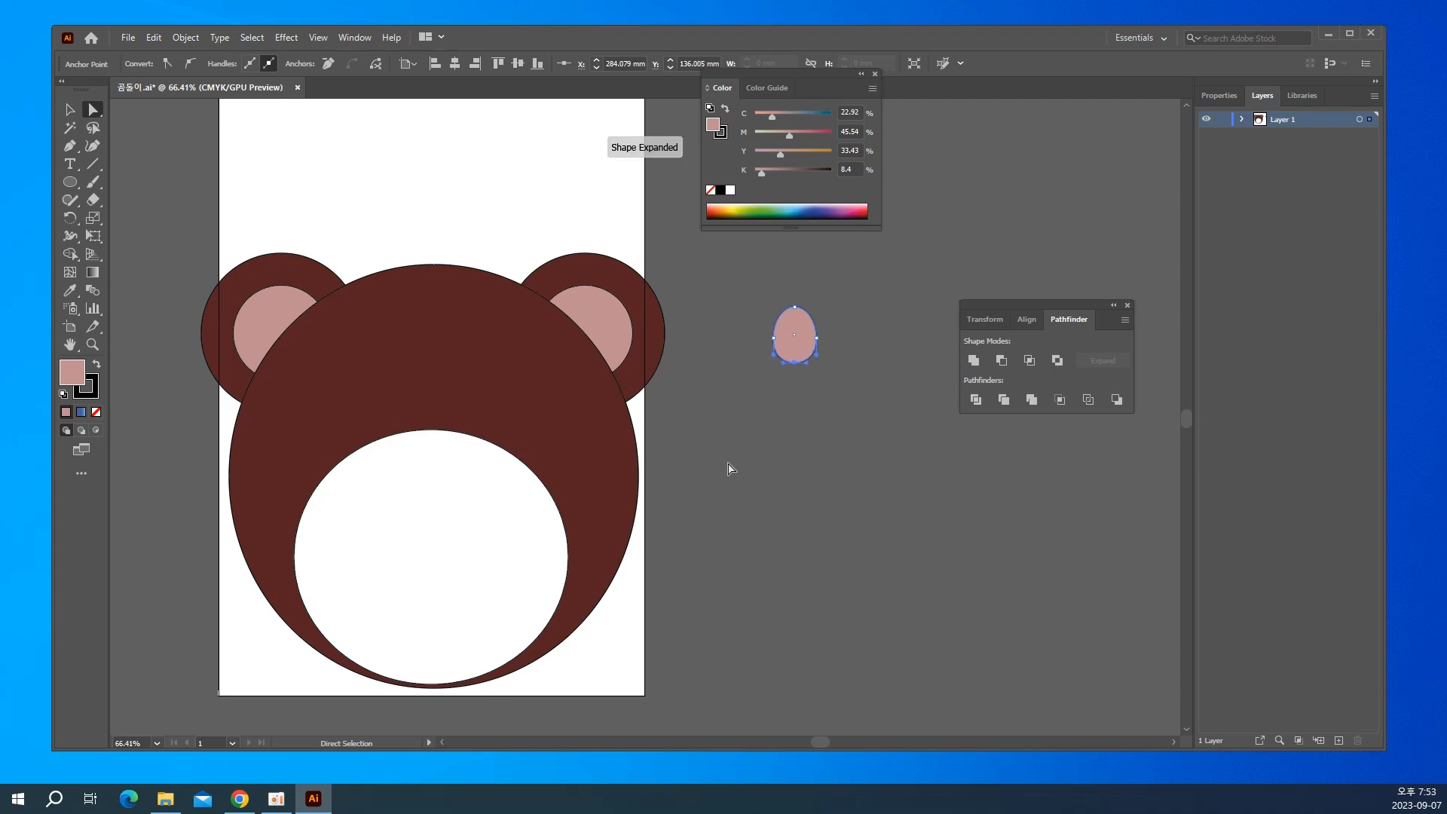
{"action": "key", "text": "Up"}
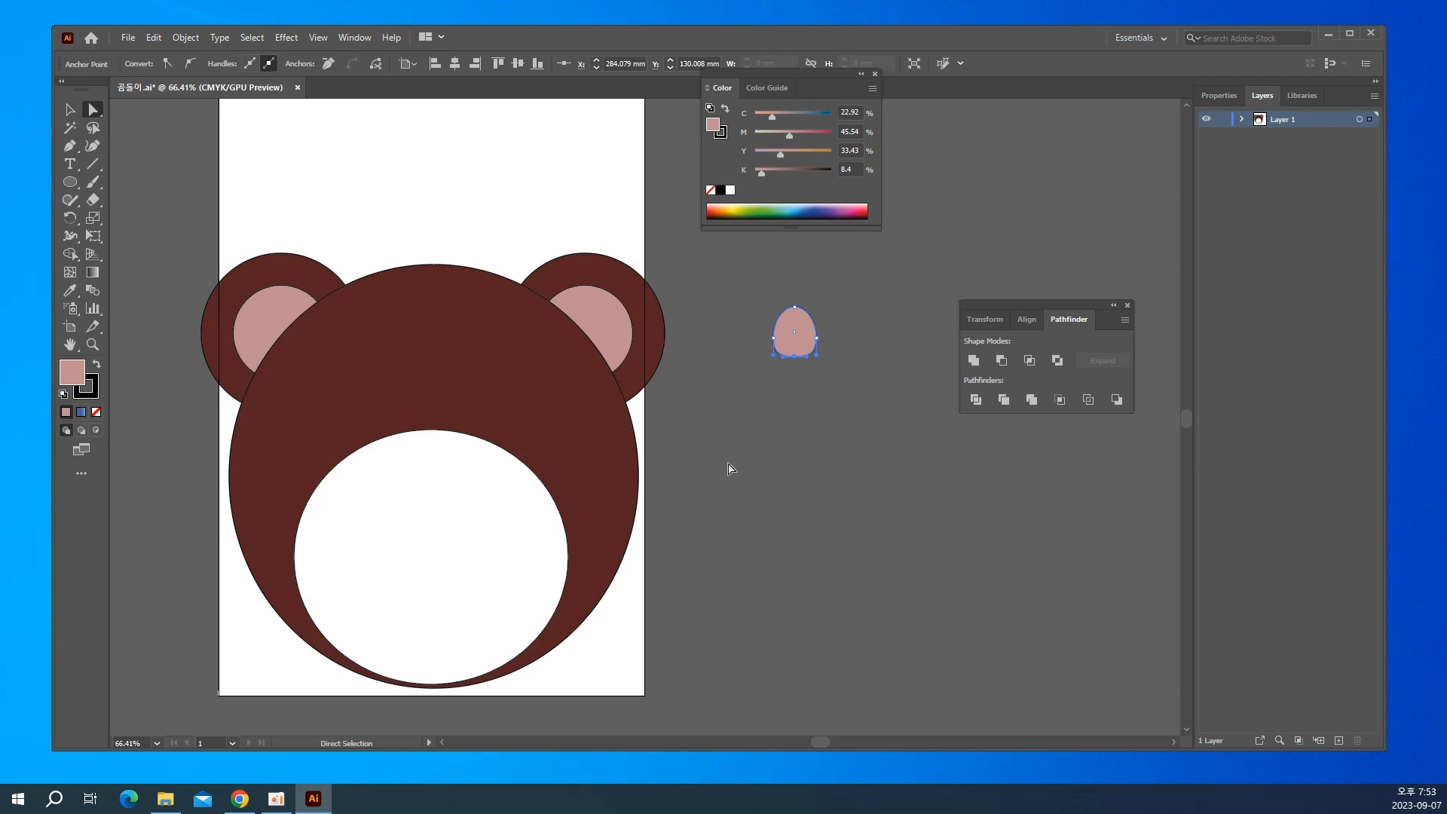
Fill the flattened nose shape with black, #000000.
{"action": "left_click", "coordinate": [70, 110]}
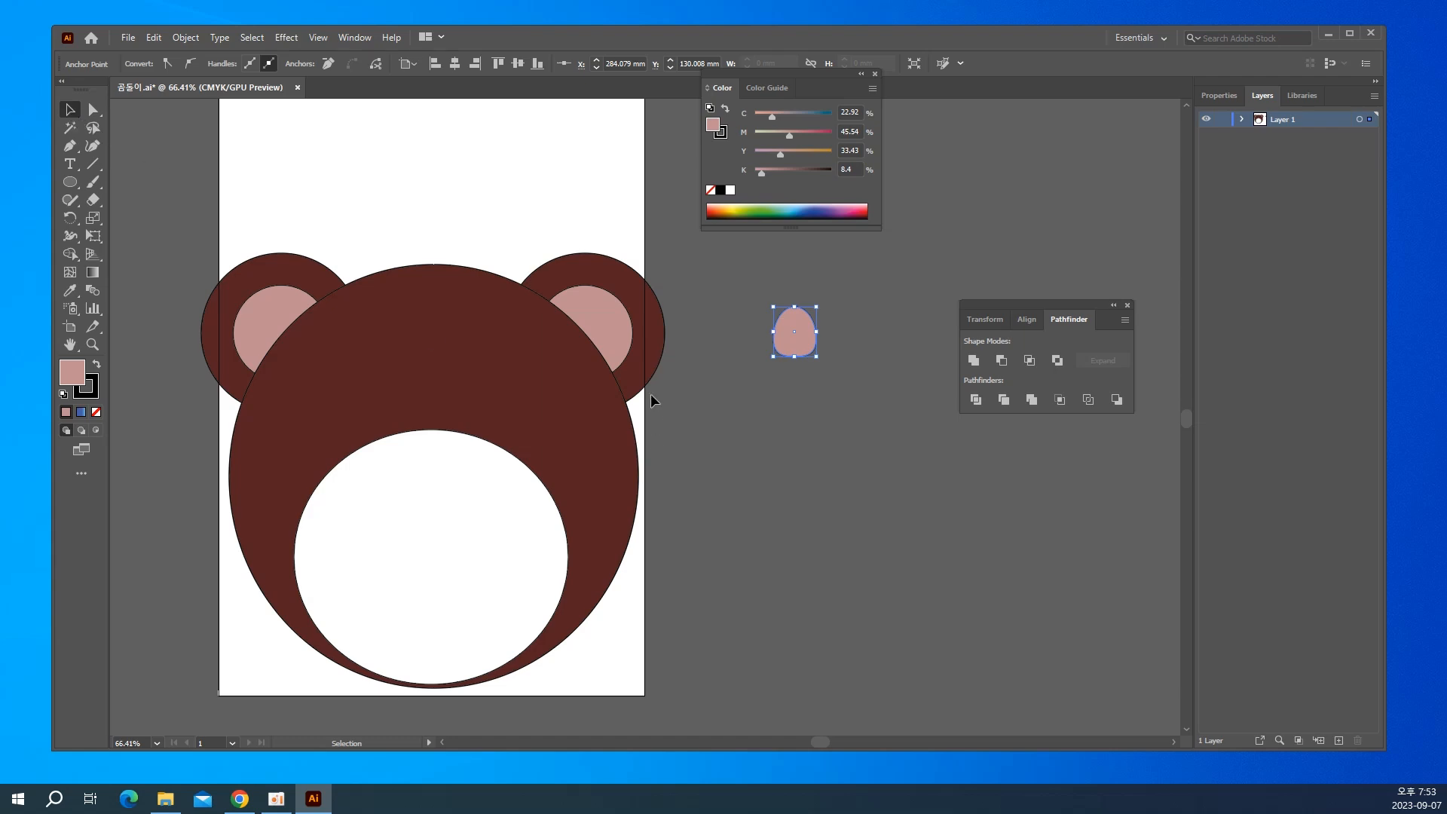
{"action": "left_click", "coordinate": [796, 337]}
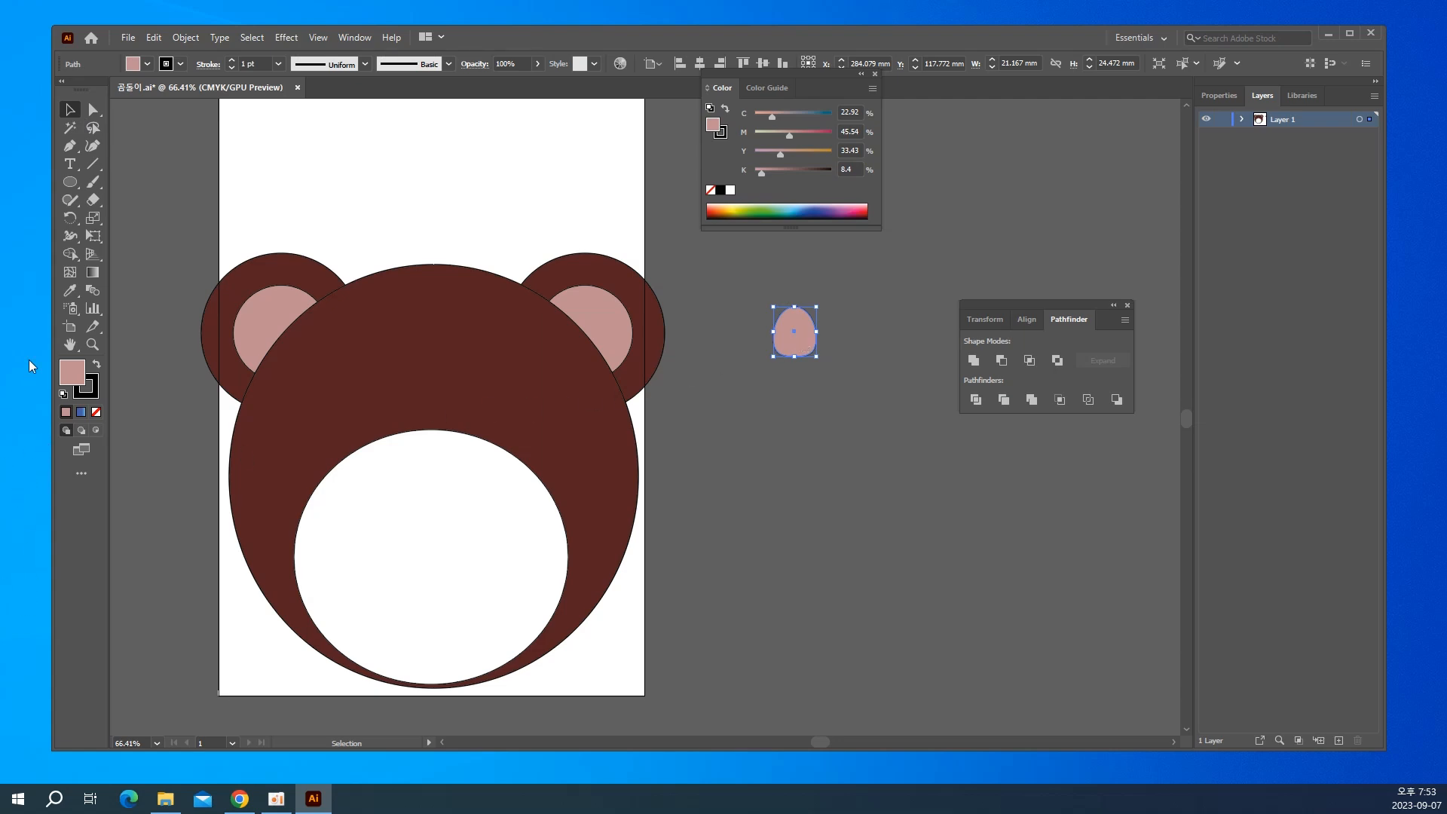
{"action": "double_click", "coordinate": [73, 372]}
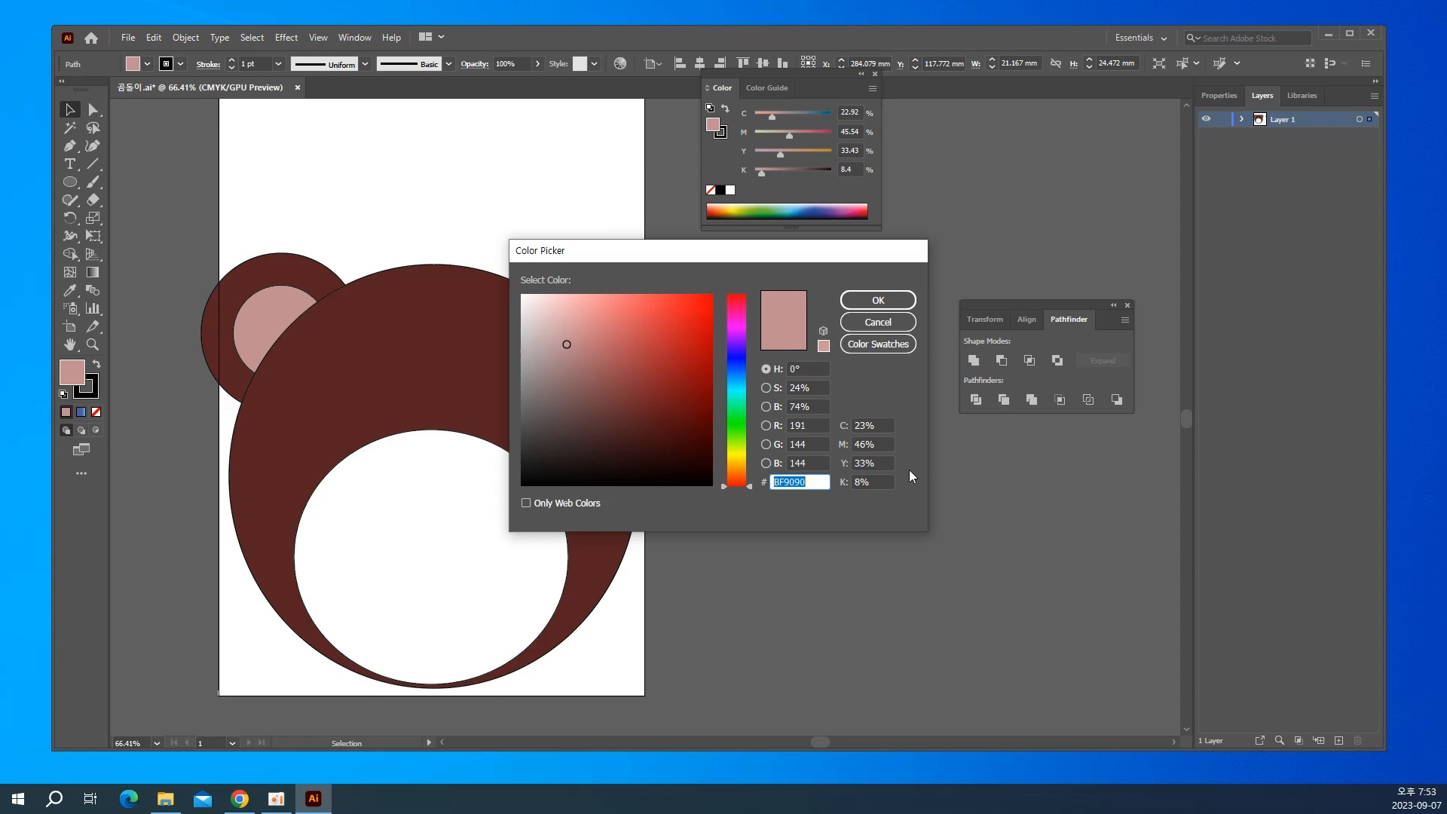
{"action": "type", "text": "000000"}
{"action": "left_click", "coordinate": [889, 303]}
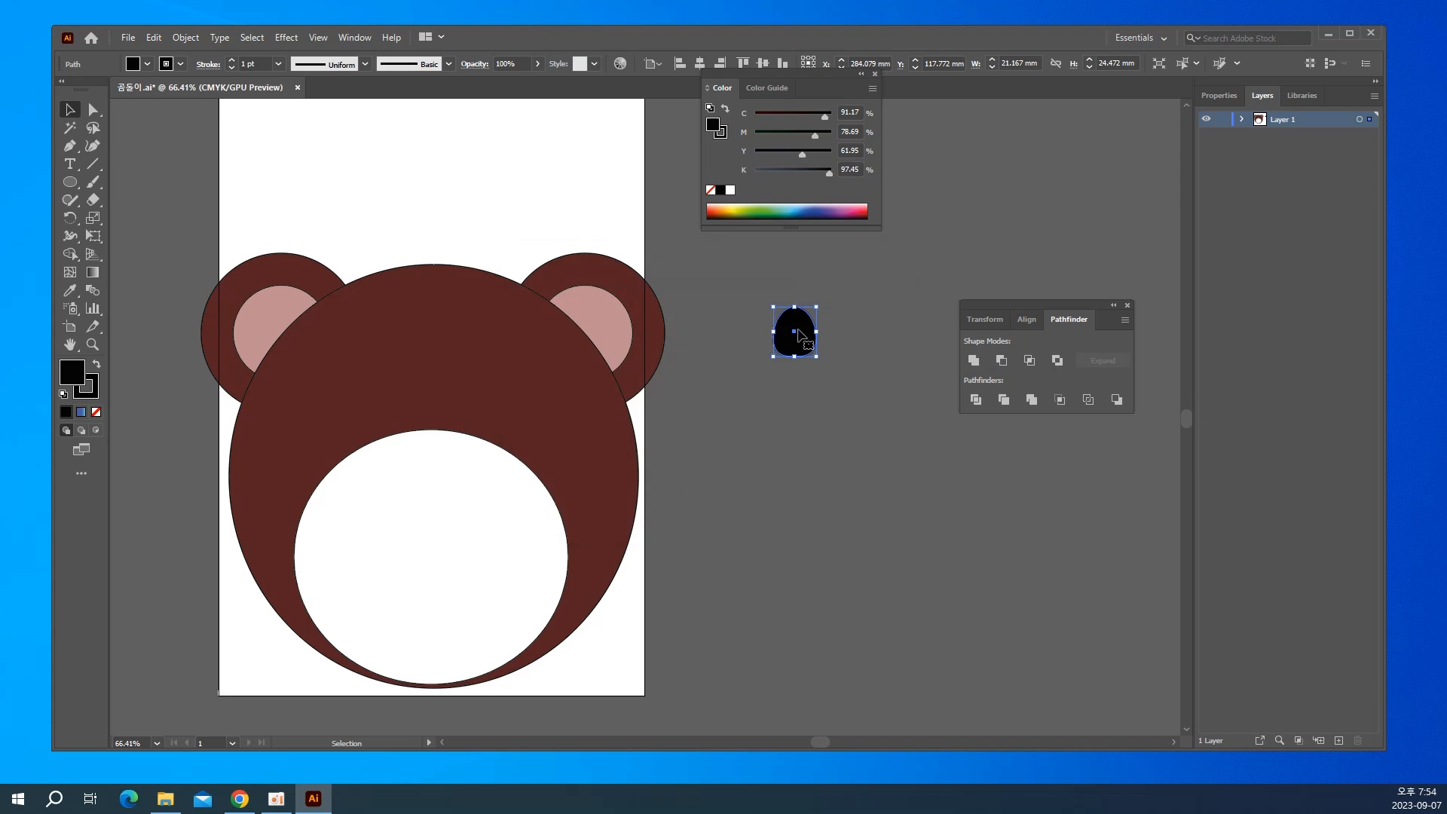
Move the black nose onto the centre of the white muzzle's upper edge and deselect it.
{"action": "left_click_drag", "start_coordinate": [800, 336], "coordinate": [426, 435]}
{"action": "left_click_drag", "start_coordinate": [427, 432], "coordinate": [426, 432]}
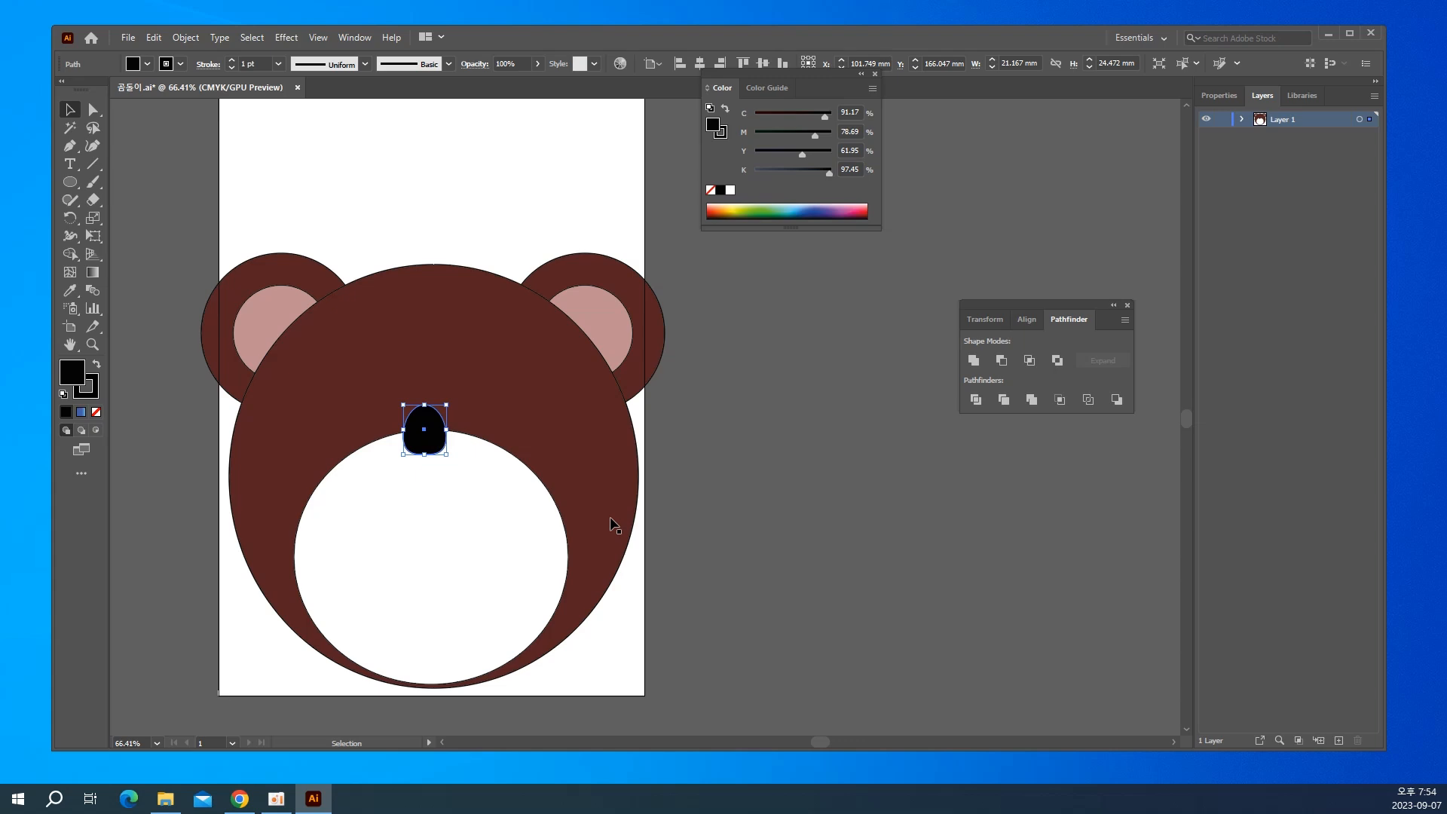
{"action": "left_click", "coordinate": [708, 414]}
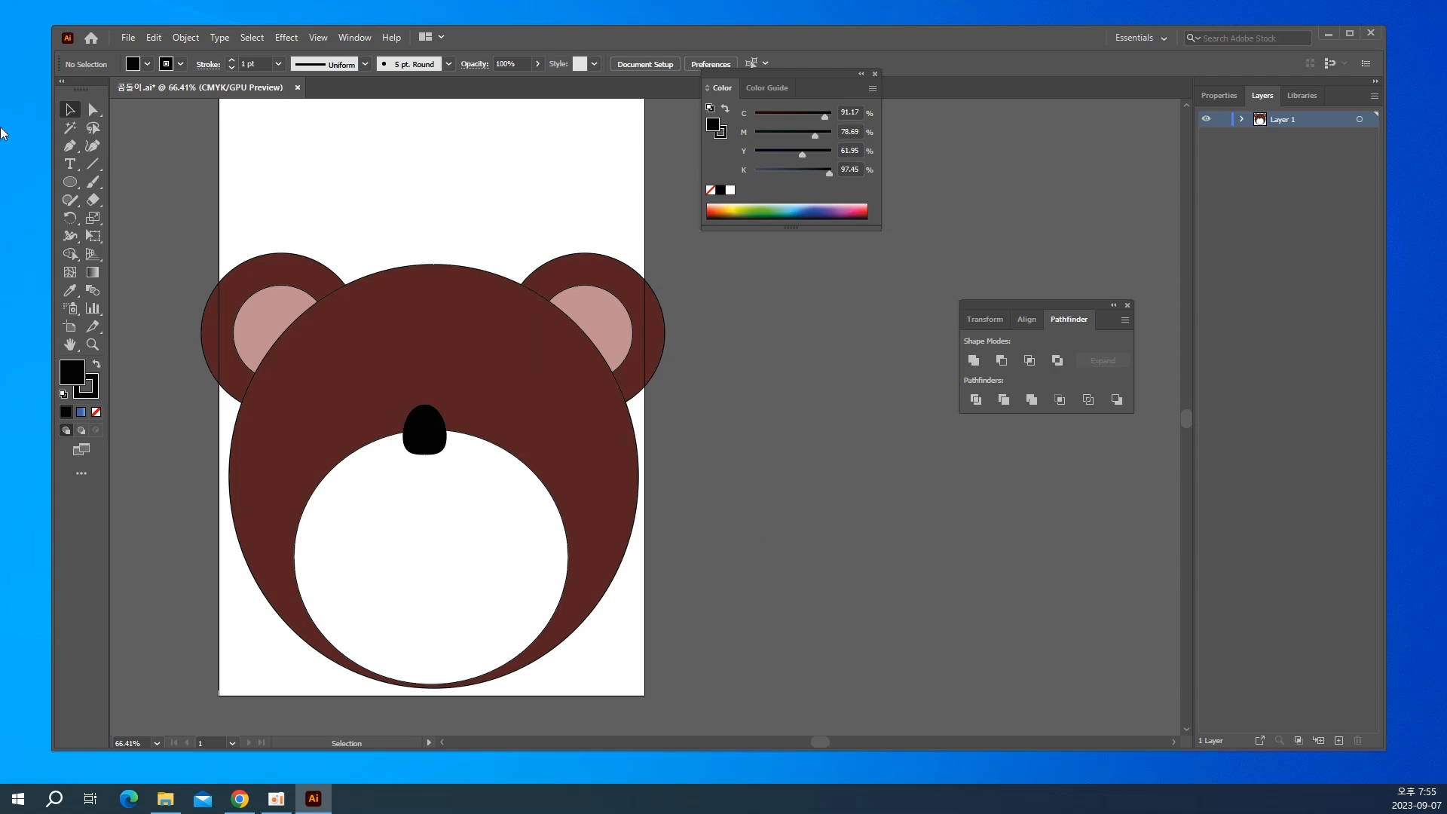
Draw a flat black ellipse about 87 by 22 mm on the empty canvas beside the head for the mouth.
{"action": "left_click", "coordinate": [70, 181]}
{"action": "left_click", "coordinate": [109, 216]}
{"action": "left_click_drag", "start_coordinate": [761, 456], "coordinate": [939, 503]}
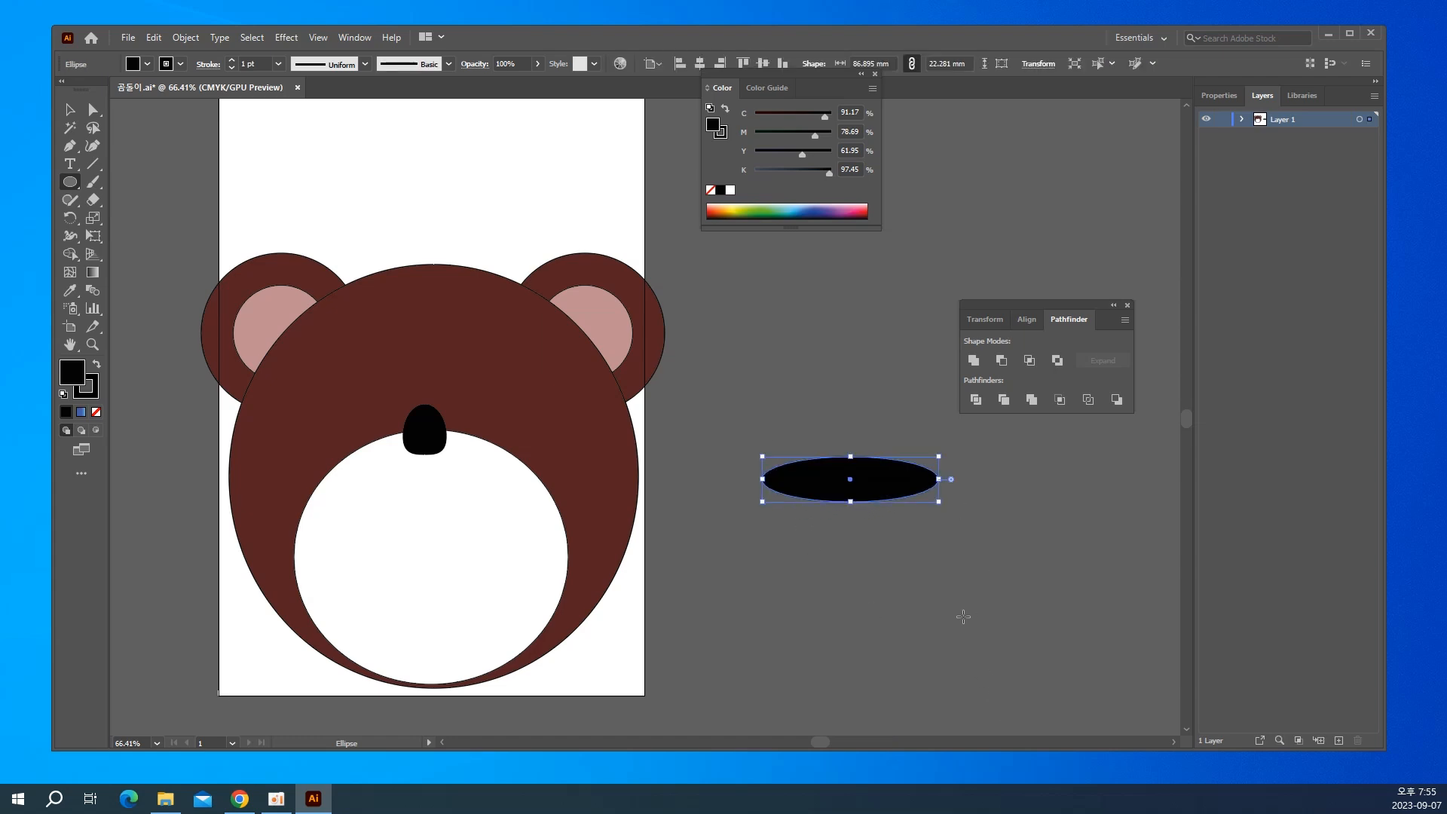
Bend the flat black ellipse into a smile by moving its top and bottom anchor points down together about 17 mm.
{"action": "left_click", "coordinate": [95, 111]}
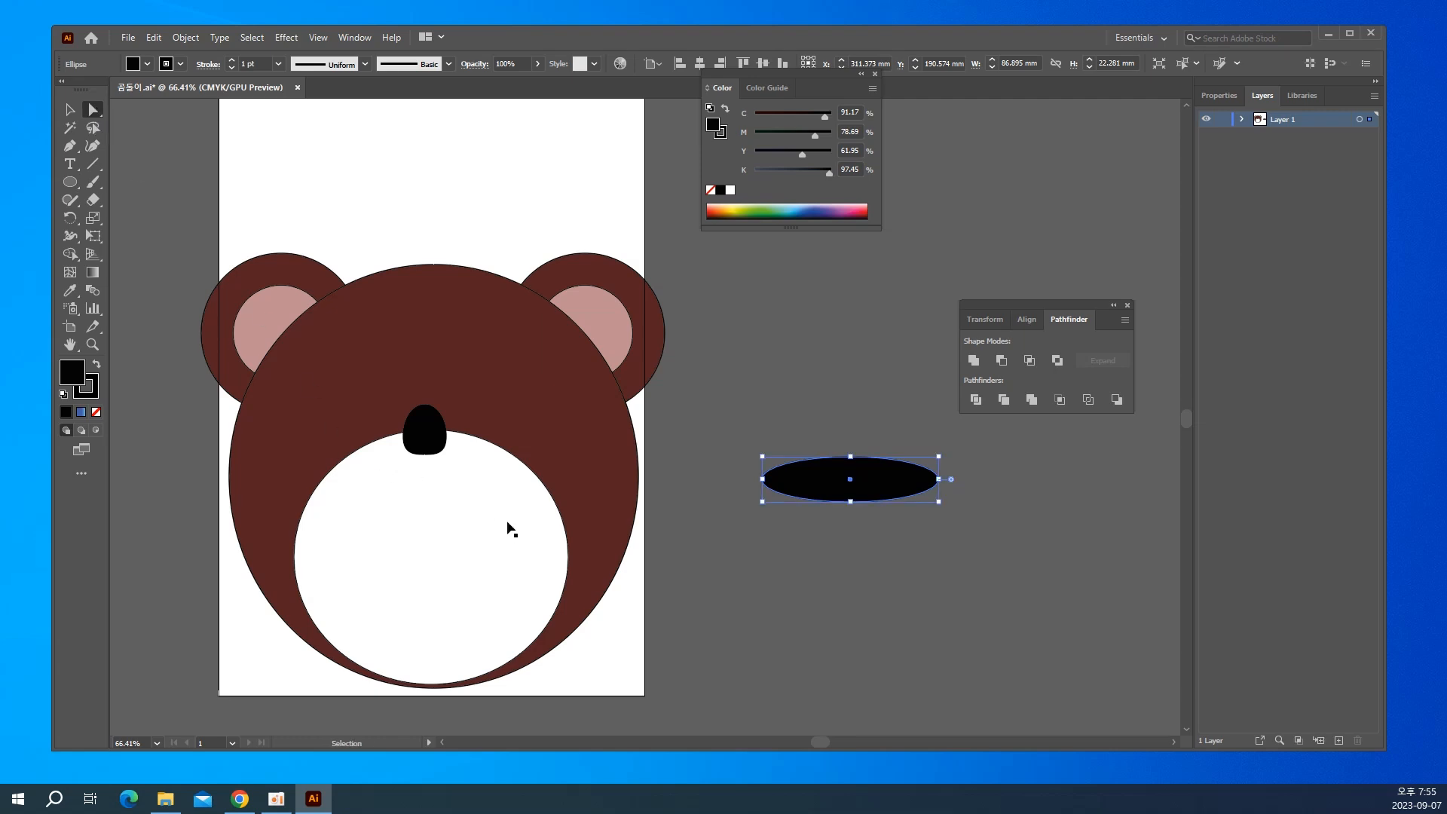
{"action": "key", "text": "ctrl+equal"}
{"action": "key", "text": "ctrl+equal"}
{"action": "key", "text": "ctrl+equal"}
{"action": "key", "text": "ctrl+equal"}
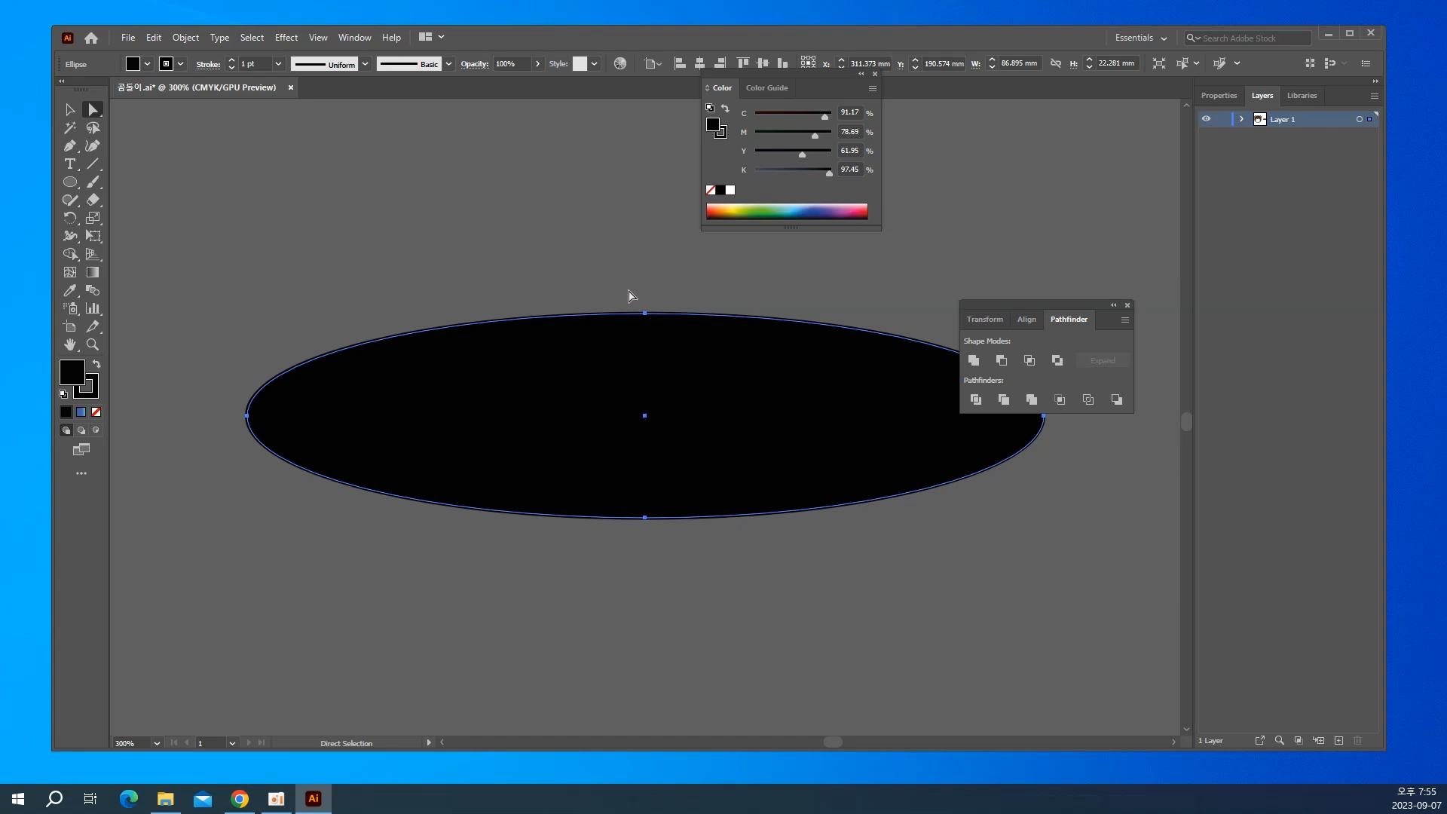
{"action": "left_click_drag", "start_coordinate": [628, 291], "coordinate": [658, 569]}
{"action": "left_click_drag", "start_coordinate": [658, 575], "coordinate": [659, 575]}
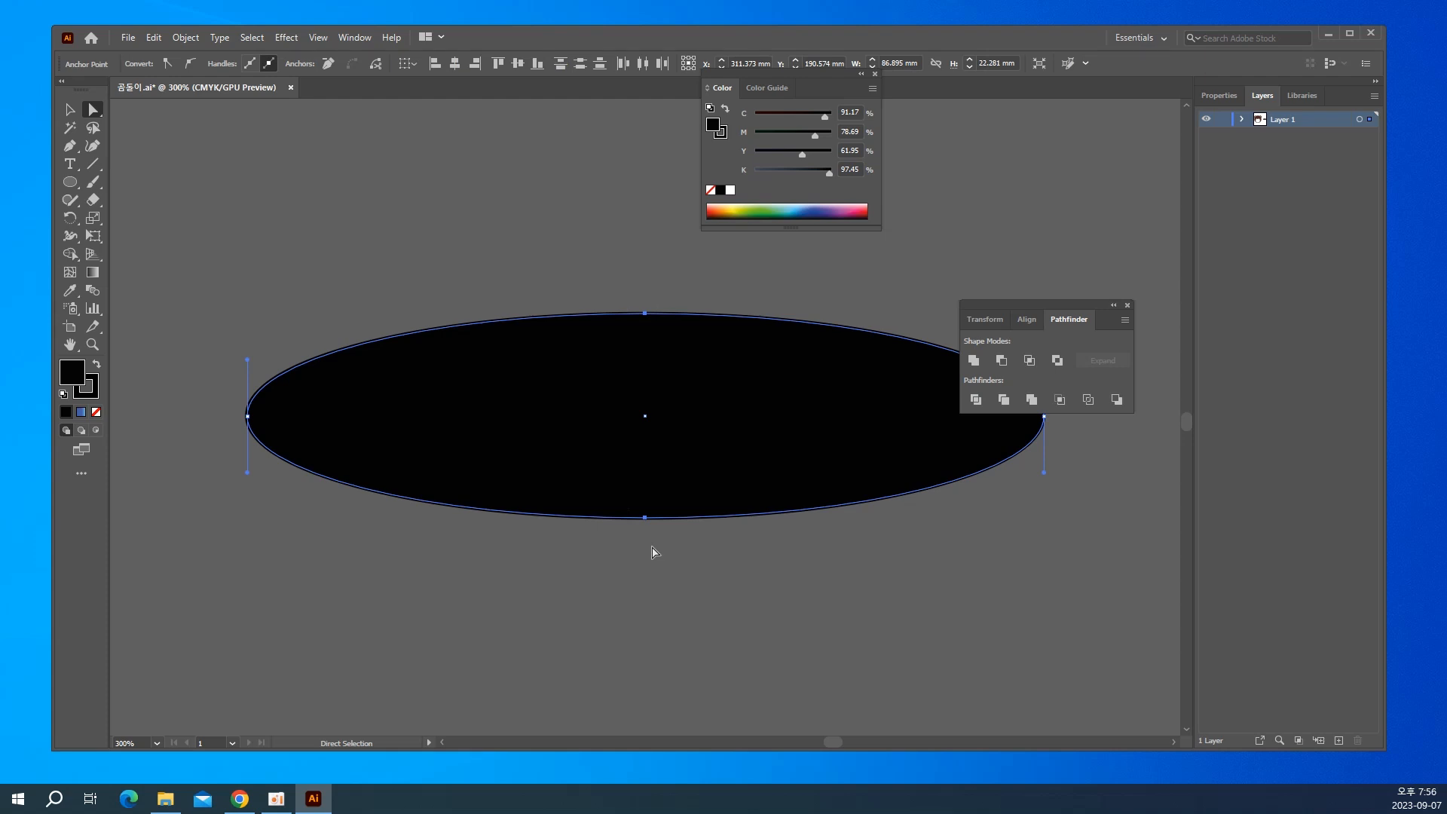
{"action": "key", "text": "ctrl+minus"}
{"action": "key", "text": "ctrl+minus"}
{"action": "key", "text": "ctrl+minus"}
{"action": "key", "text": "ctrl+minus"}
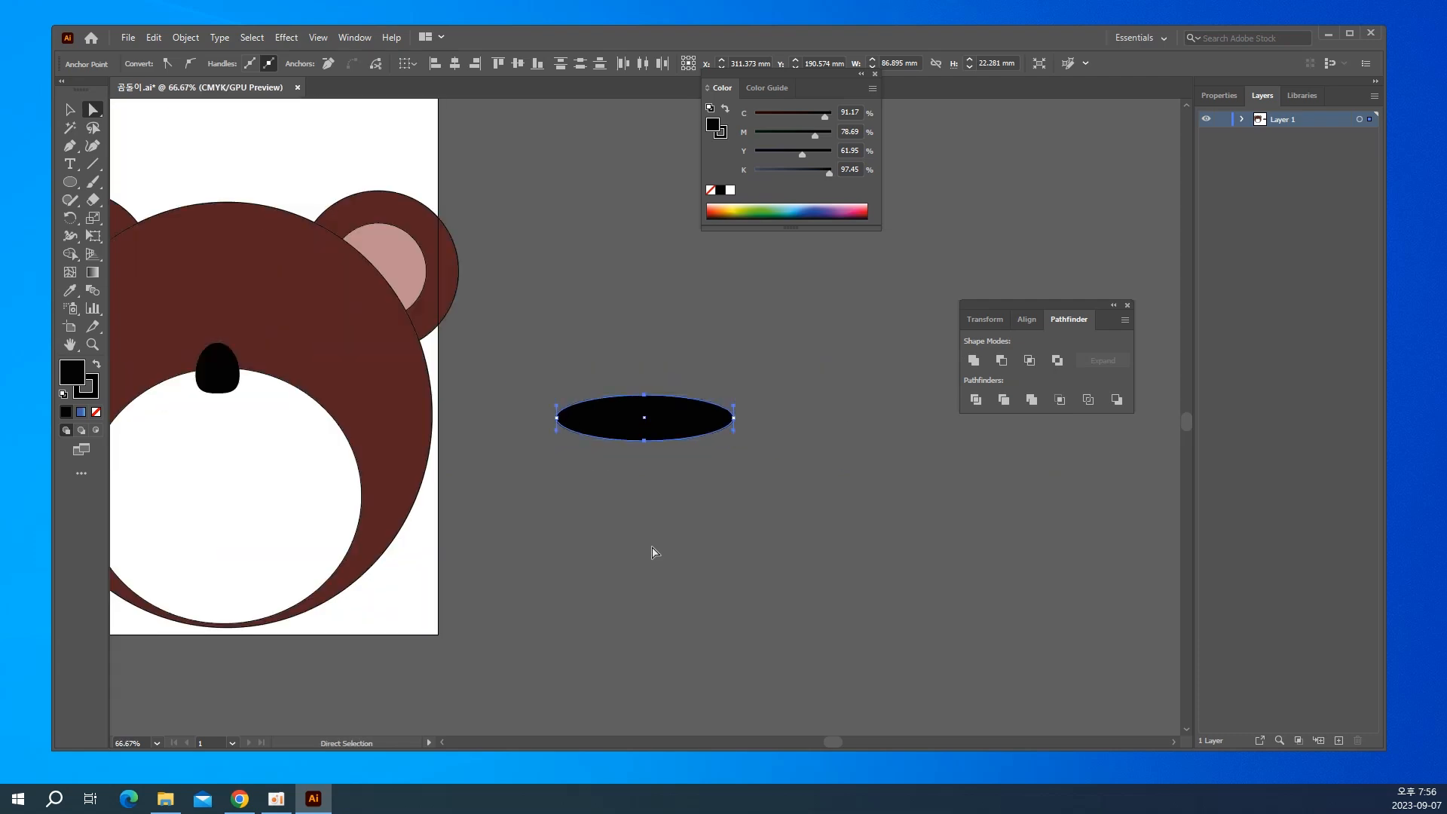
{"action": "key", "text": "Down"}
{"action": "key", "text": "Down"}
{"action": "key", "text": "Down"}
{"action": "key", "text": "Down"}
{"action": "key", "text": "Down"}
{"action": "key", "text": "Down"}
{"action": "key", "text": "Down"}
{"action": "key", "text": "Down"}
{"action": "key", "text": "Down"}
{"action": "key", "text": "Down"}
{"action": "key", "text": "Down"}
{"action": "key", "text": "Down"}
{"action": "key", "text": "Down"}
{"action": "key", "text": "Down"}
{"action": "key", "text": "Down"}
{"action": "key", "text": "Down"}
{"action": "key", "text": "Down"}
{"action": "key", "text": "Down"}
{"action": "key", "text": "Down"}
{"action": "key", "text": "Down"}
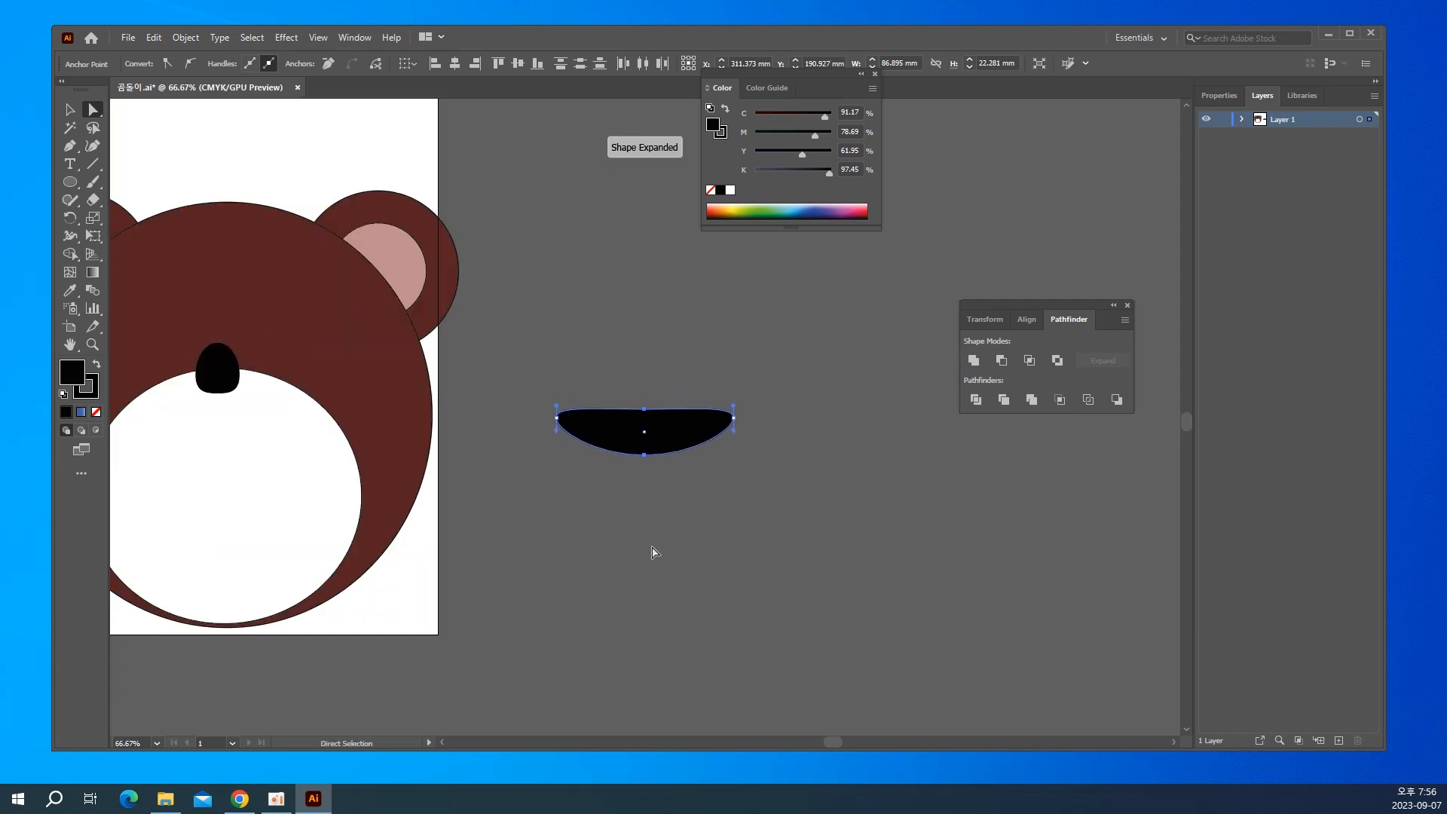
{"action": "key", "text": "Down"}
{"action": "key", "text": "Down"}
{"action": "key", "text": "Down"}
{"action": "key", "text": "Down"}
{"action": "key", "text": "Down"}
{"action": "key", "text": "Down"}
{"action": "key", "text": "Down"}
{"action": "key", "text": "Down"}
{"action": "key", "text": "Down"}
{"action": "key", "text": "Down"}
{"action": "key", "text": "Down"}
{"action": "key", "text": "Down"}
{"action": "key", "text": "Down"}
{"action": "key", "text": "Down"}
{"action": "key", "text": "Down"}
{"action": "key", "text": "Down"}
{"action": "key", "text": "Down"}
{"action": "key", "text": "Down"}
{"action": "key", "text": "Down"}
{"action": "key", "text": "Down"}
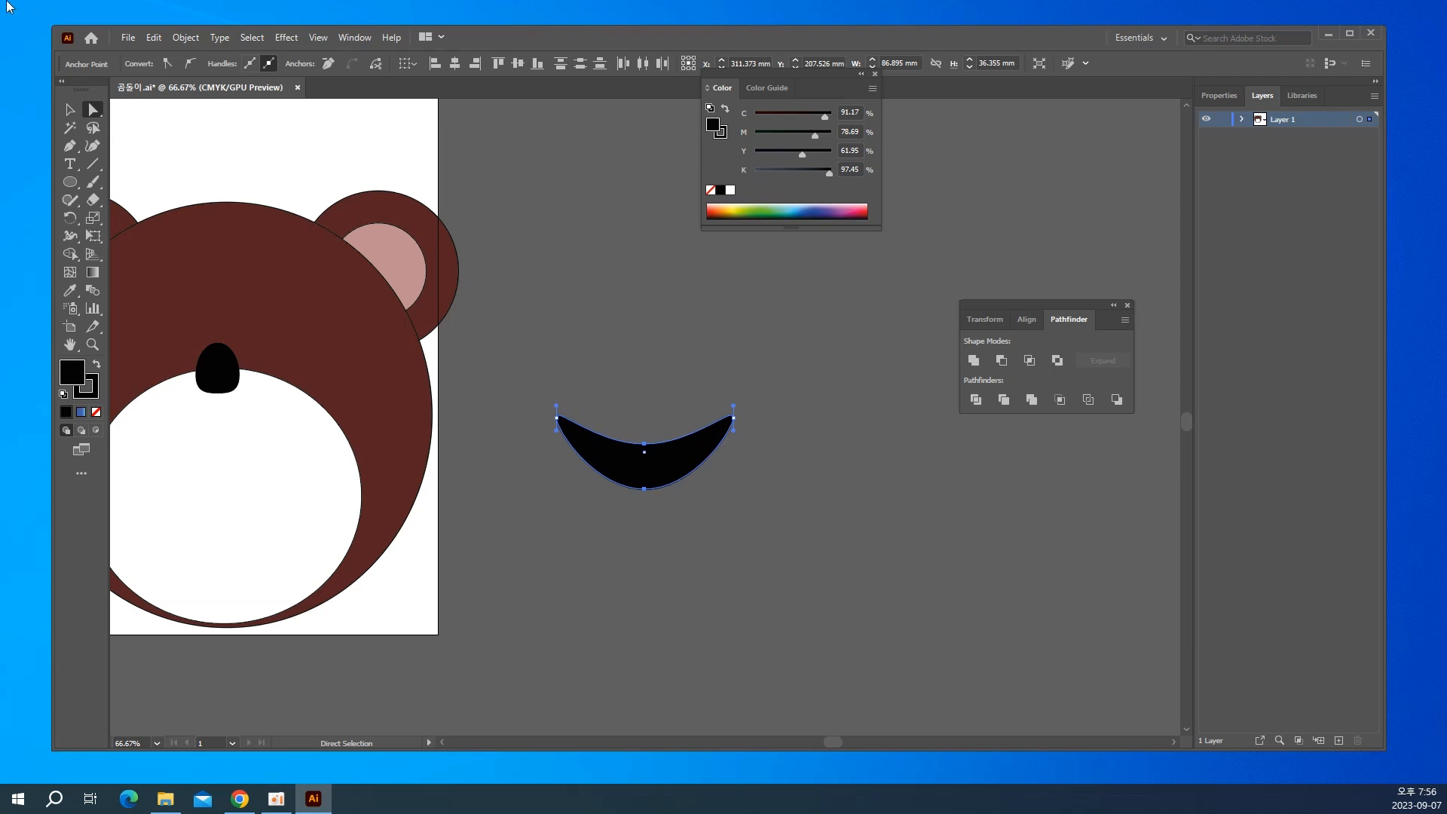
Fill the curved smile shape with red, #EA1313.
{"action": "left_click", "coordinate": [77, 105]}
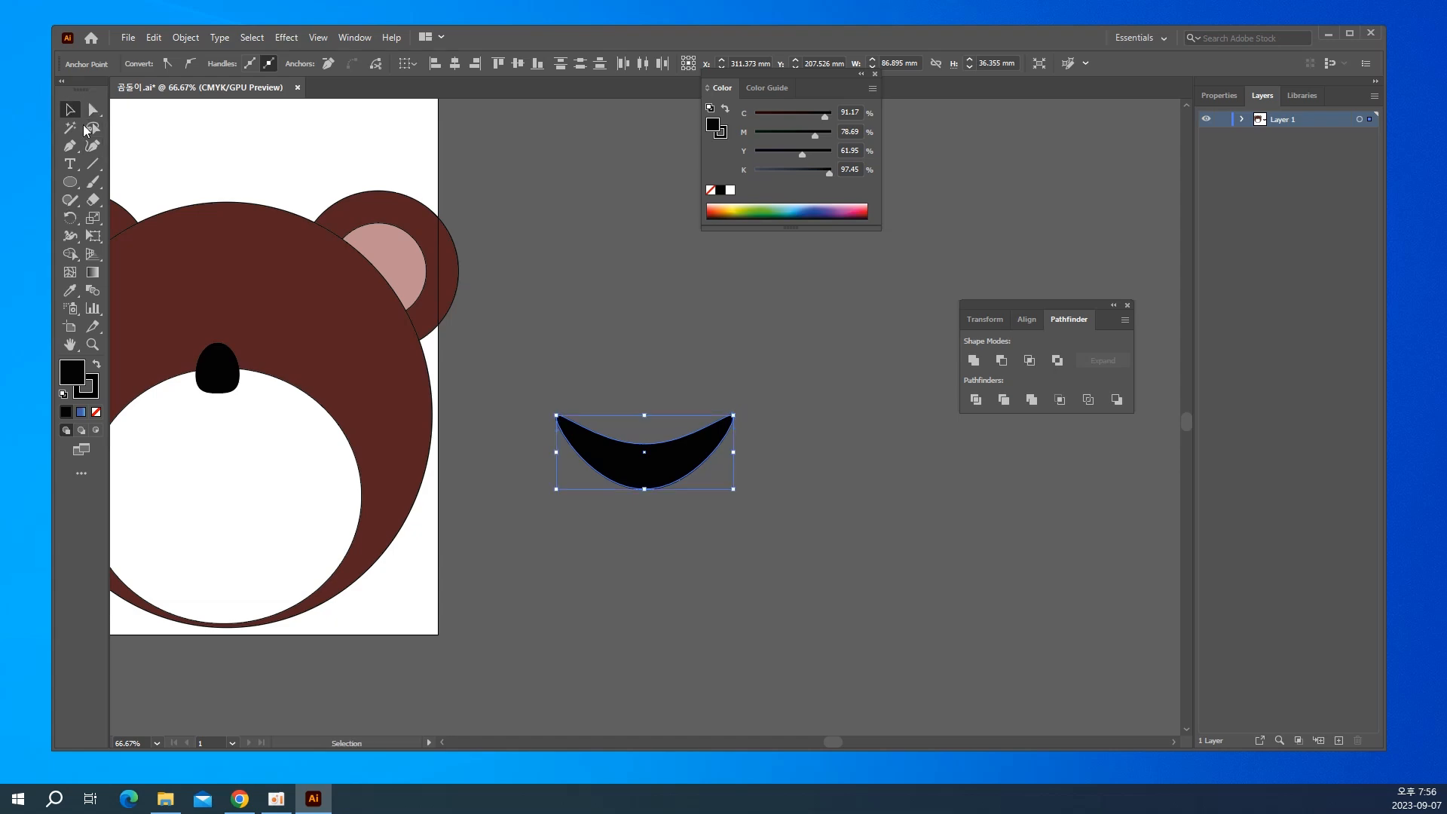
{"action": "left_click", "coordinate": [671, 463]}
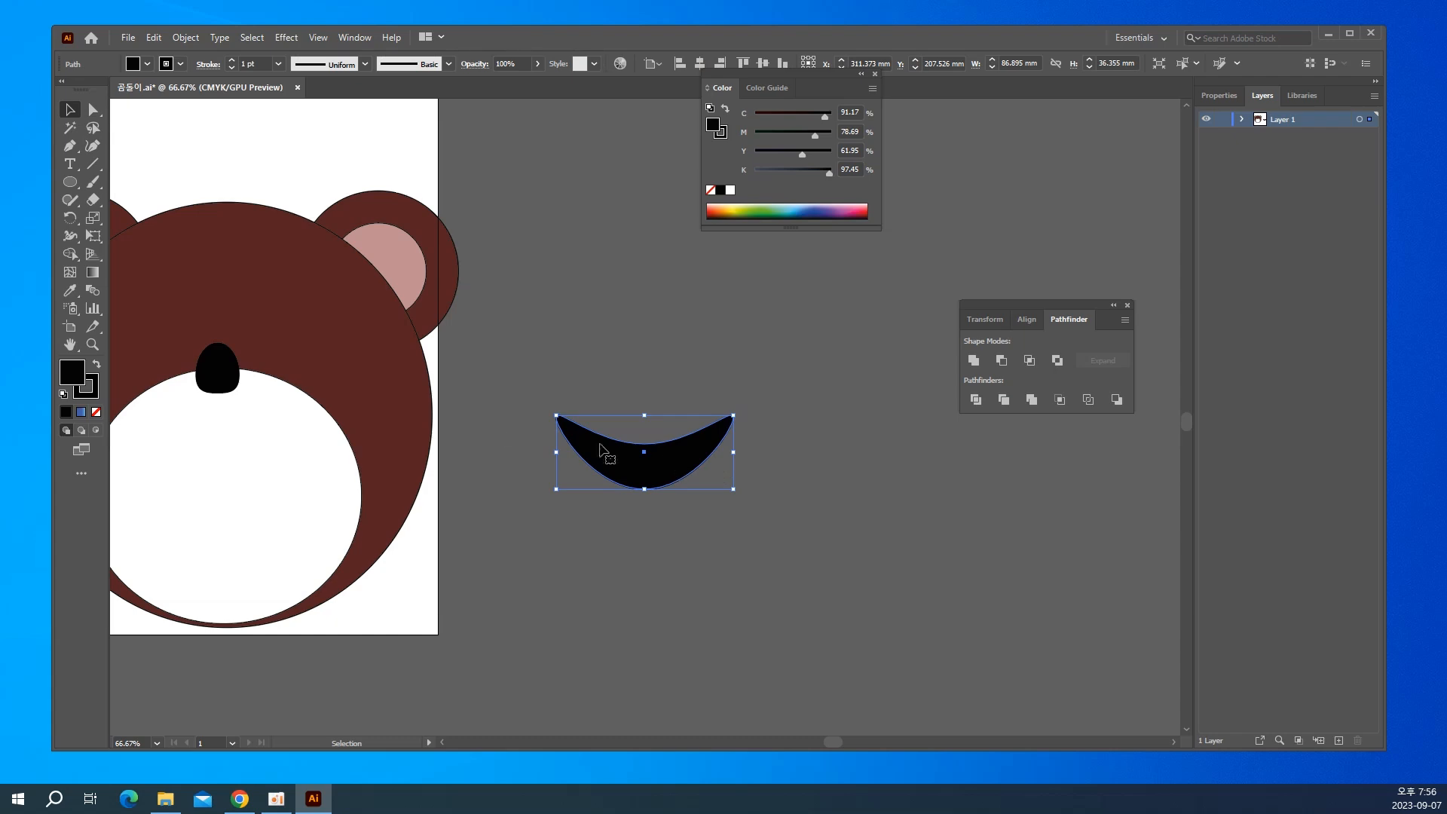
{"action": "double_click", "coordinate": [78, 374]}
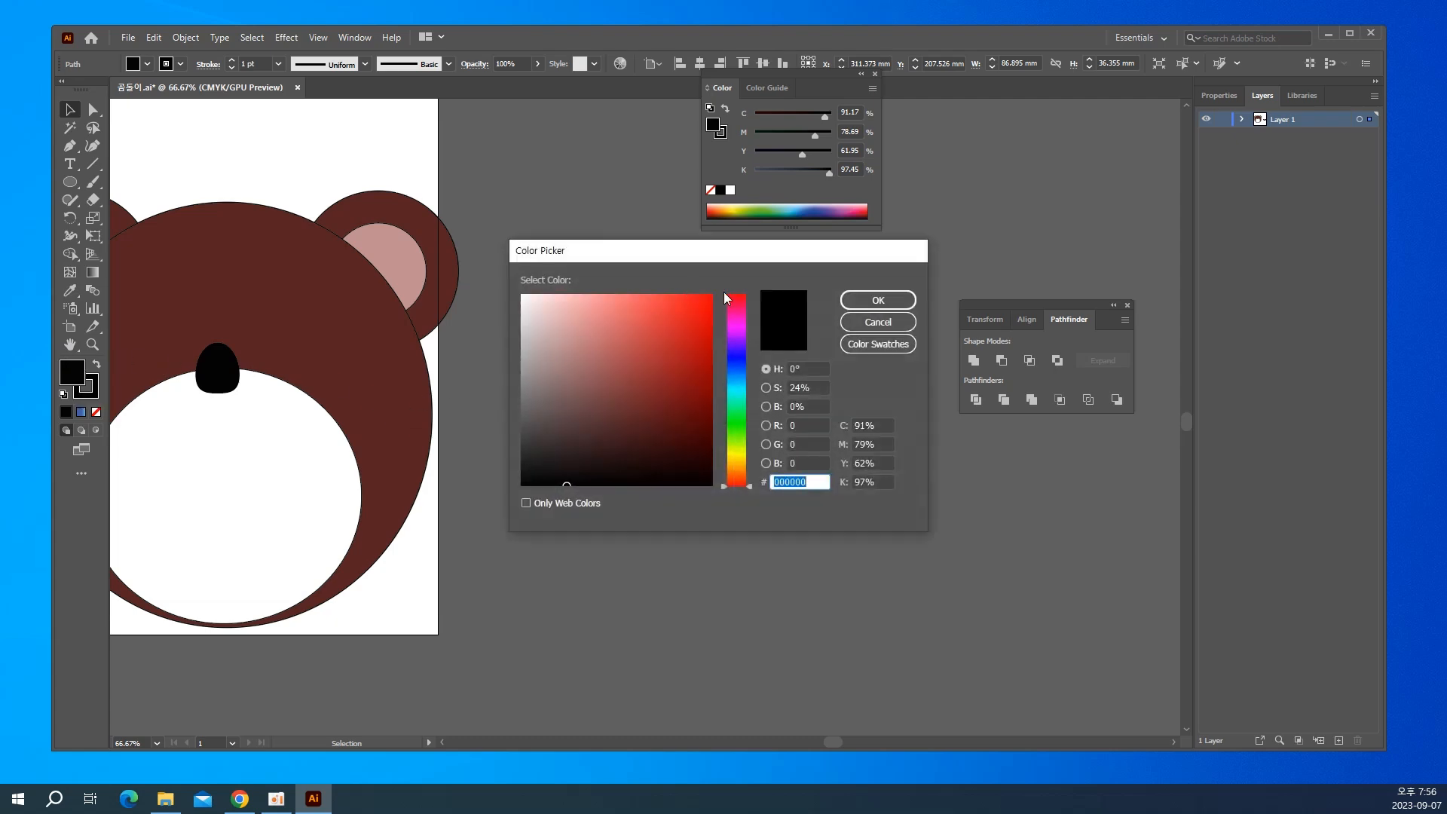
{"action": "left_click_drag", "start_coordinate": [728, 329], "coordinate": [746, 272]}
{"action": "left_click", "coordinate": [698, 309]}
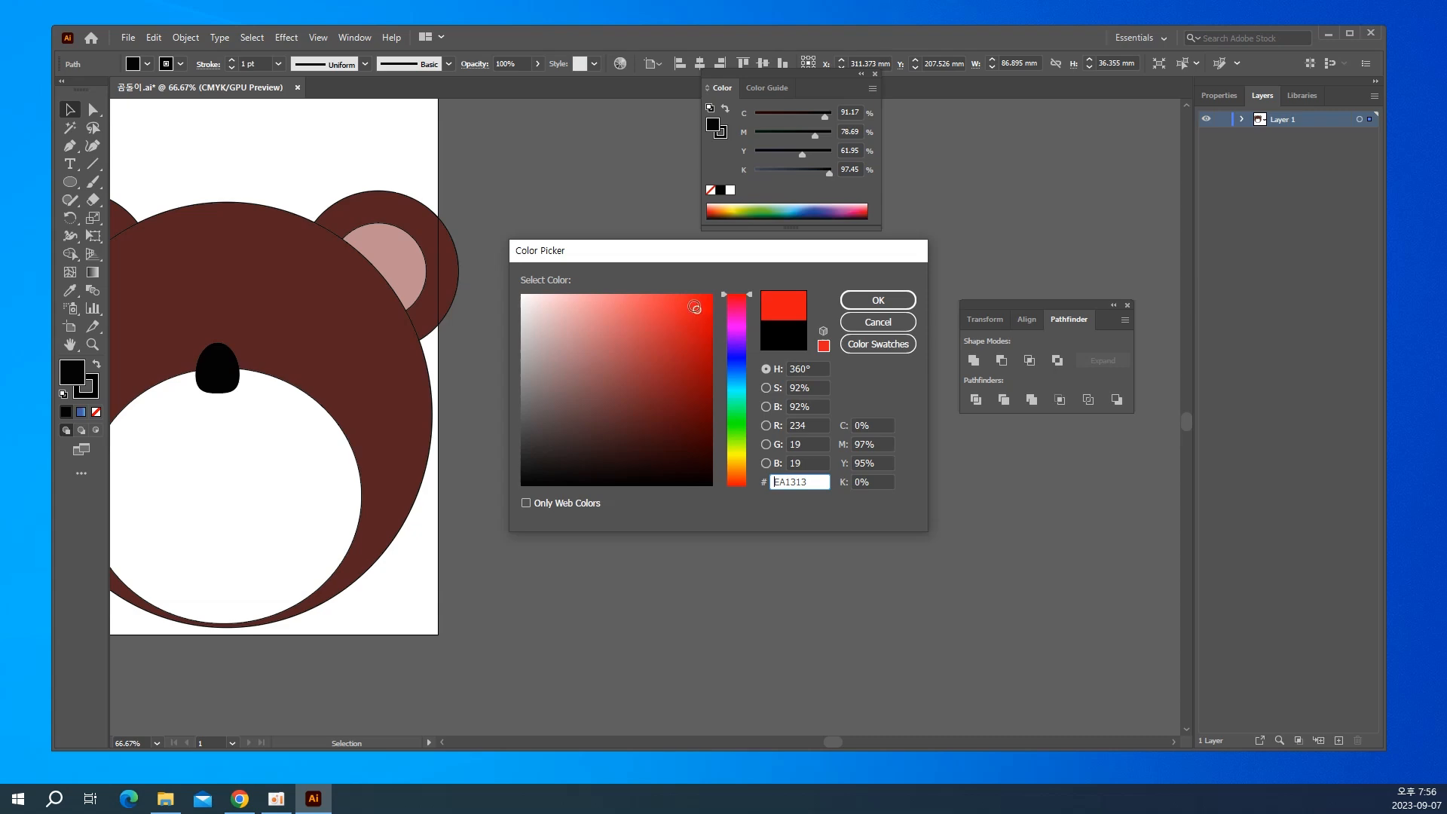
{"action": "left_click", "coordinate": [878, 300]}
Move the red mouth onto the lower part of the white muzzle, deselect it and save the file.
{"action": "left_click_drag", "start_coordinate": [659, 572], "coordinate": [758, 539]}
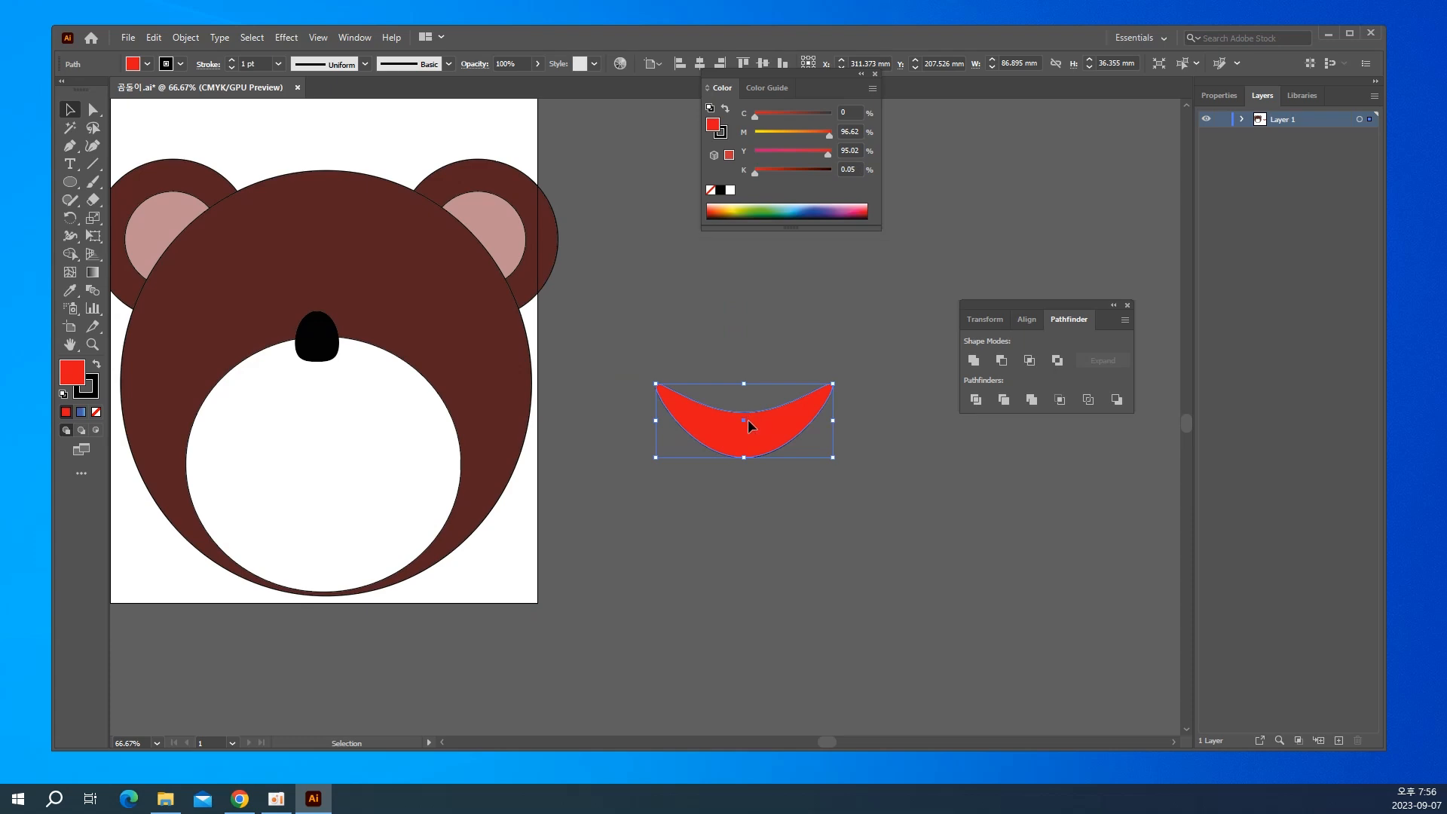
{"action": "left_click_drag", "start_coordinate": [748, 416], "coordinate": [331, 518]}
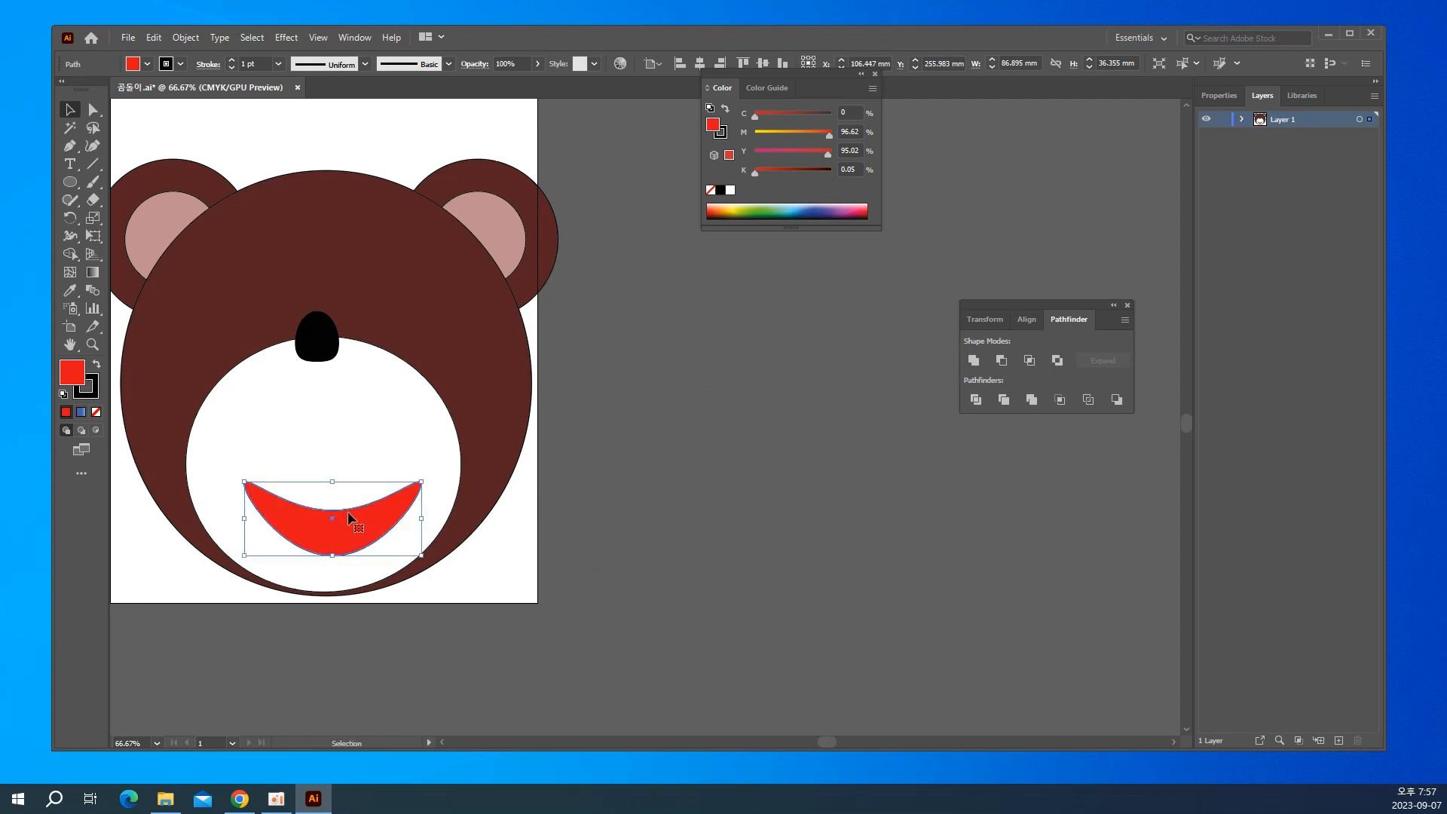
{"action": "left_click", "coordinate": [678, 488]}
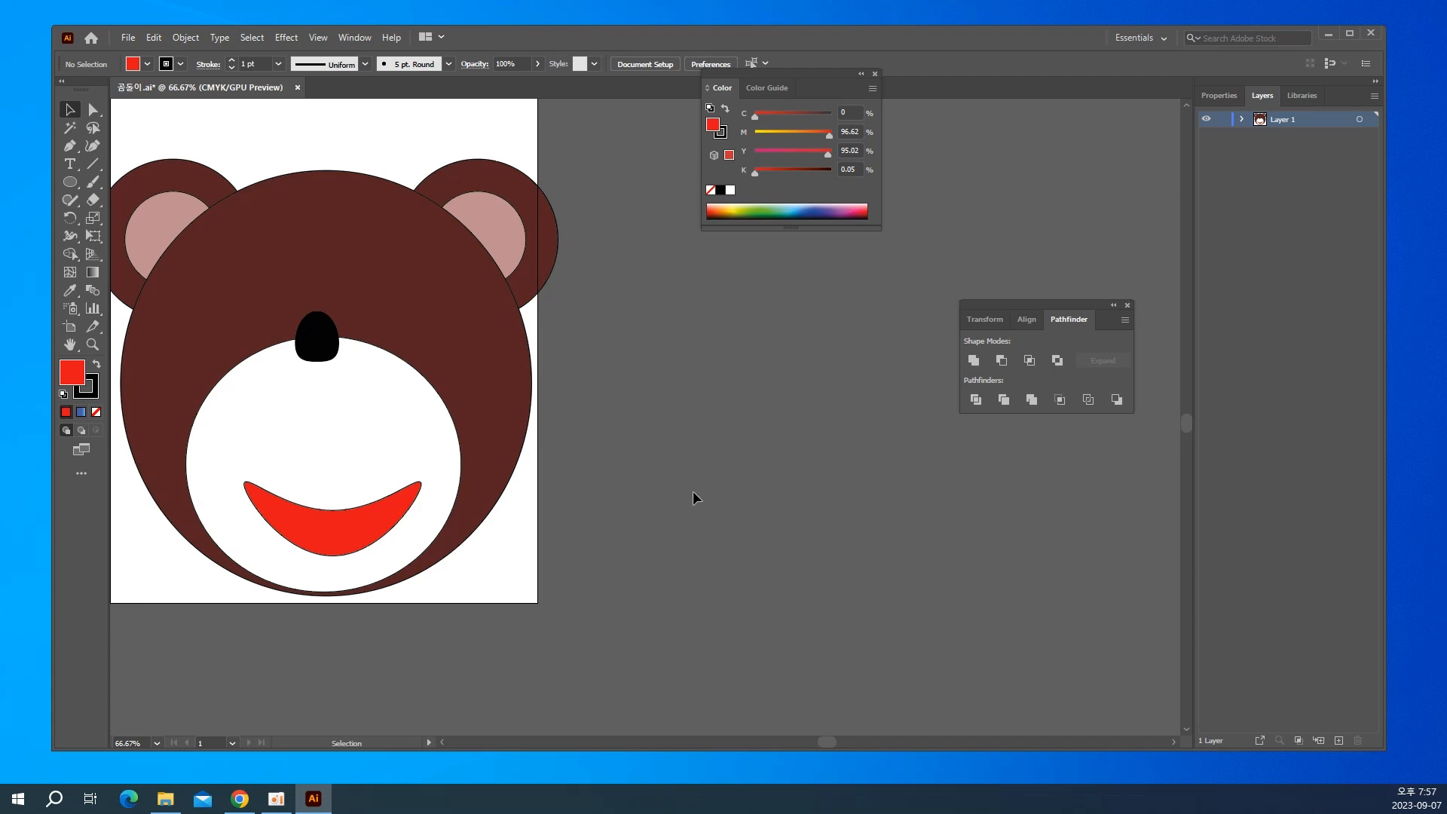
{"action": "key", "text": "a"}
{"action": "key", "text": "ctrl+s"}
{"action": "left_click_drag", "start_coordinate": [526, 452], "coordinate": [654, 540]}
{"action": "key", "text": "v"}
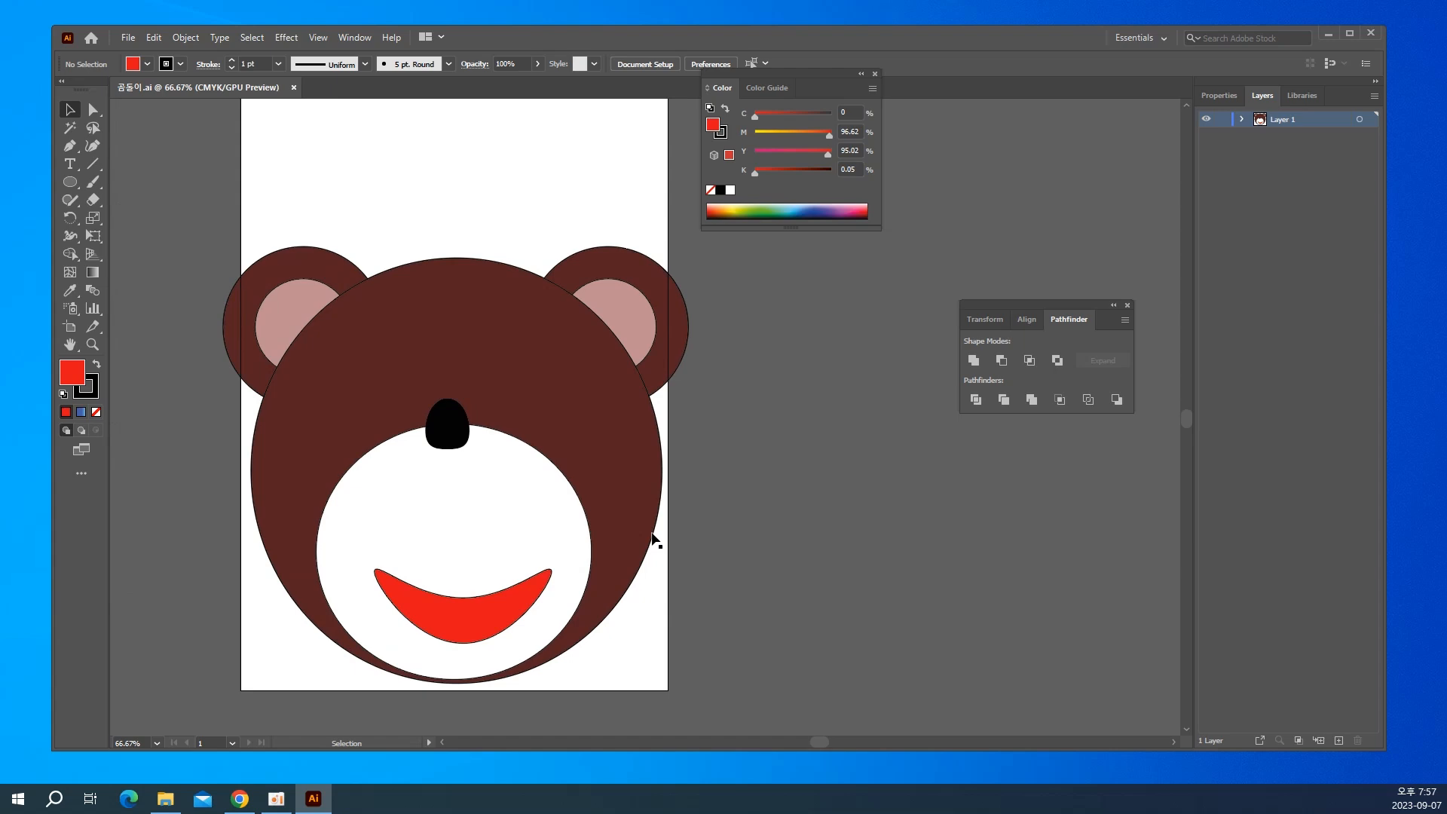
Draw an upright ellipse about 38 by 54 mm on the empty canvas beside the head and apply the default white fill and black stroke.
{"action": "left_click_drag", "start_coordinate": [343, 435], "coordinate": [304, 419]}
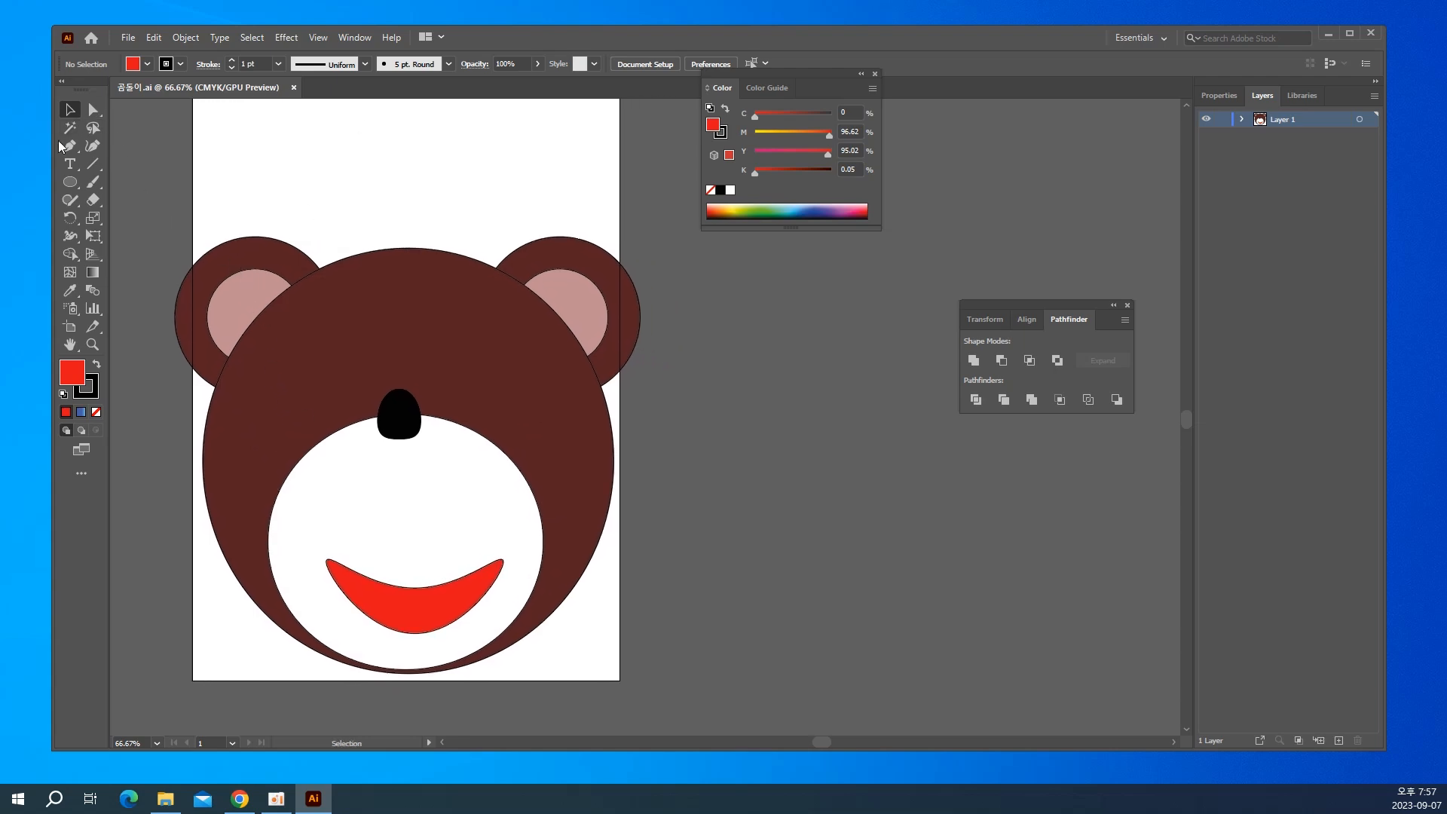
{"action": "left_click", "coordinate": [61, 179]}
{"action": "left_click_drag", "start_coordinate": [734, 295], "coordinate": [798, 407]}
{"action": "left_click_drag", "start_coordinate": [807, 406], "coordinate": [811, 405]}
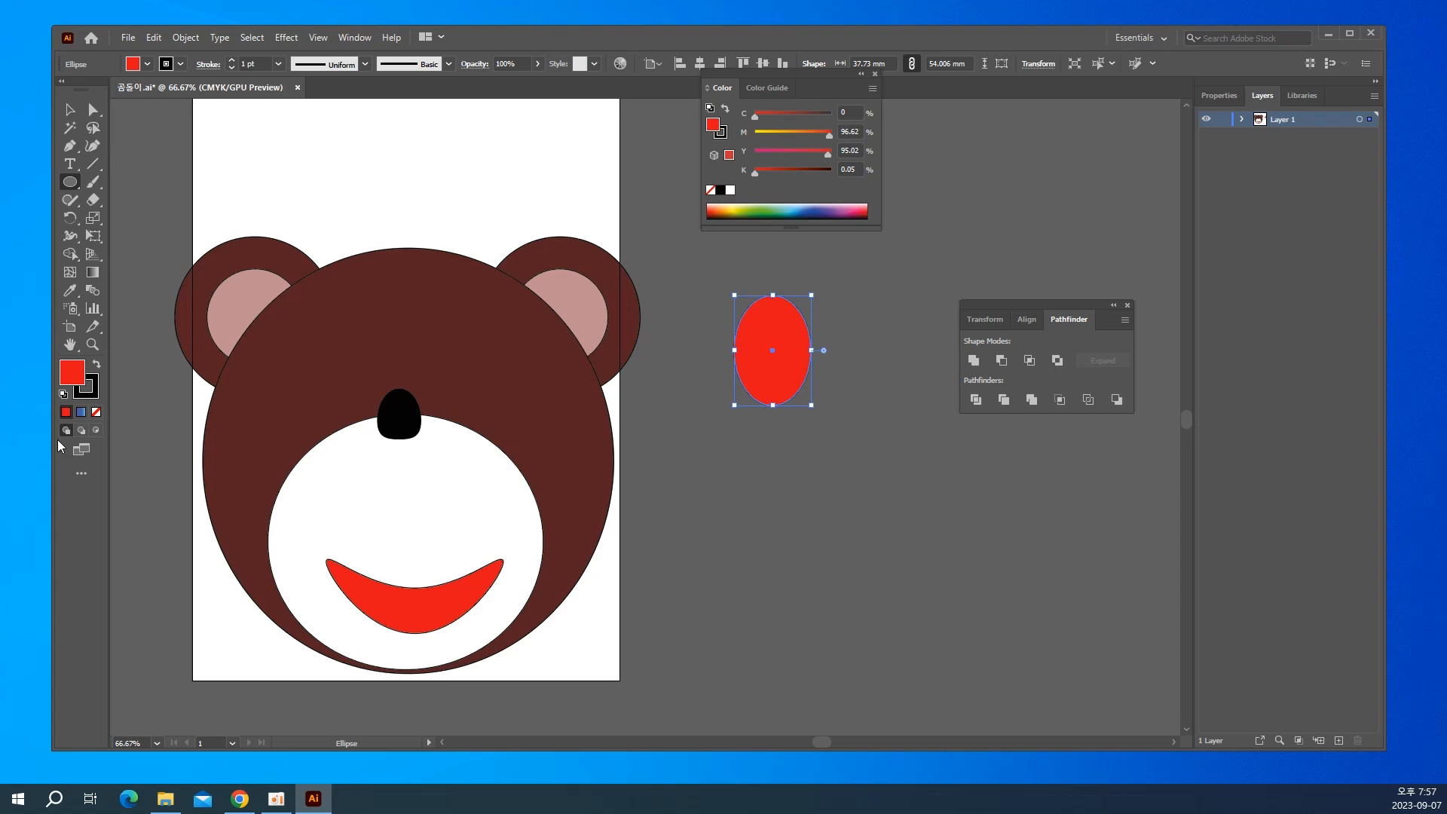
{"action": "left_click", "coordinate": [63, 395]}
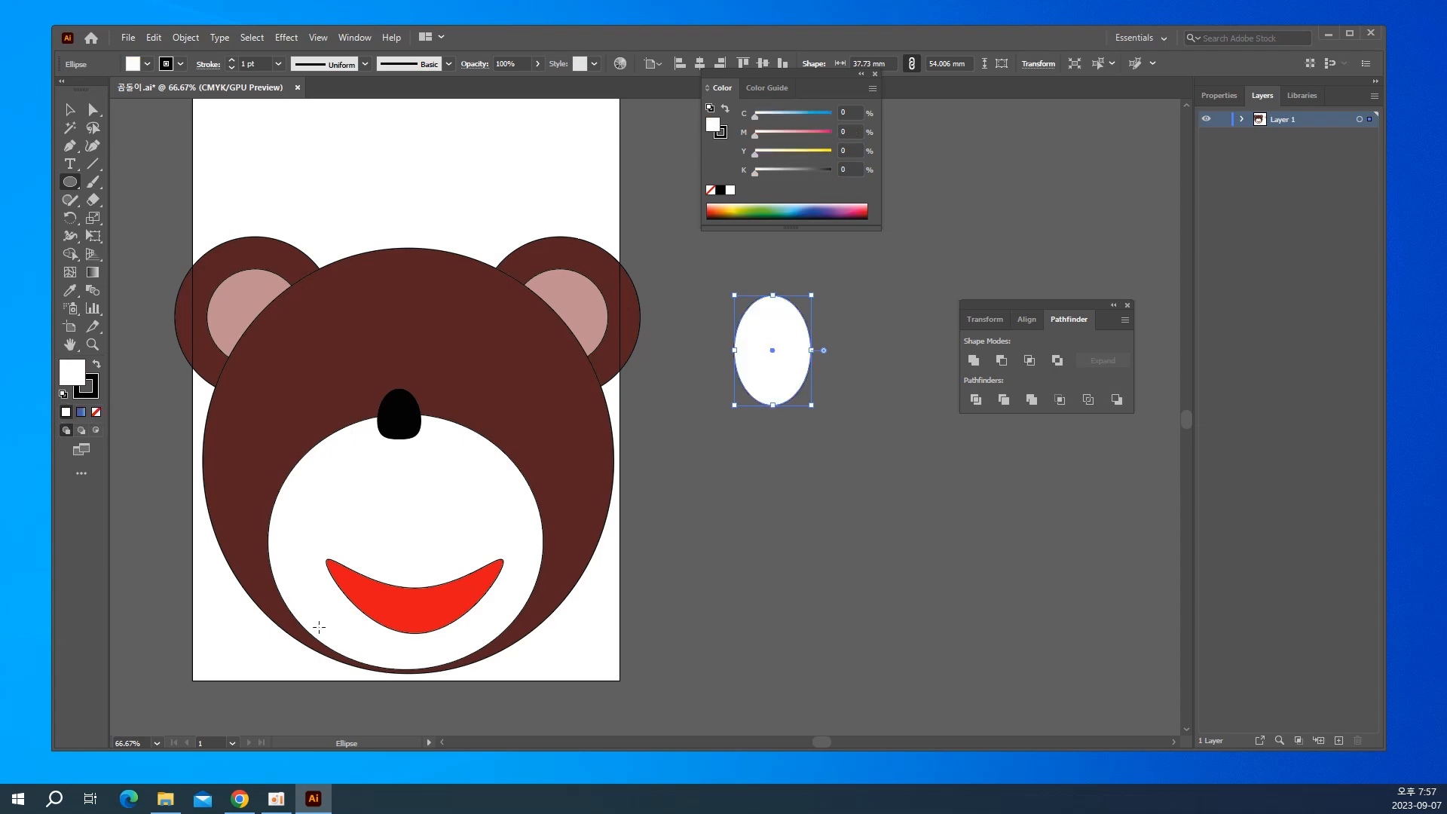
Draw a circle about 28 mm across beside the white eye ellipse and fill it with black, #000000.
{"action": "key", "text": "space"}
{"action": "left_click_drag", "start_coordinate": [706, 392], "coordinate": [560, 428]}
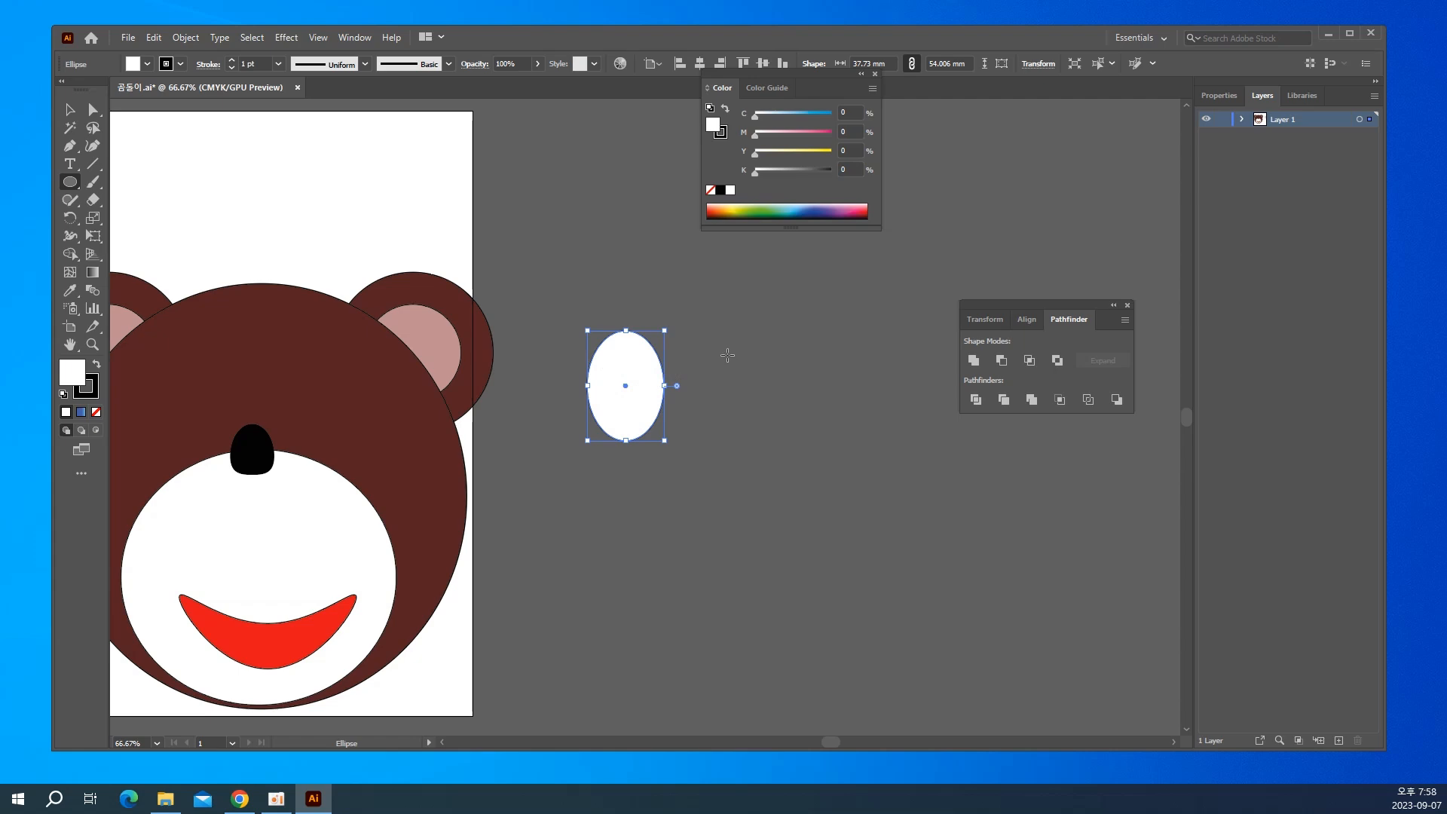
{"action": "left_click_drag", "start_coordinate": [727, 355], "coordinate": [785, 410]}
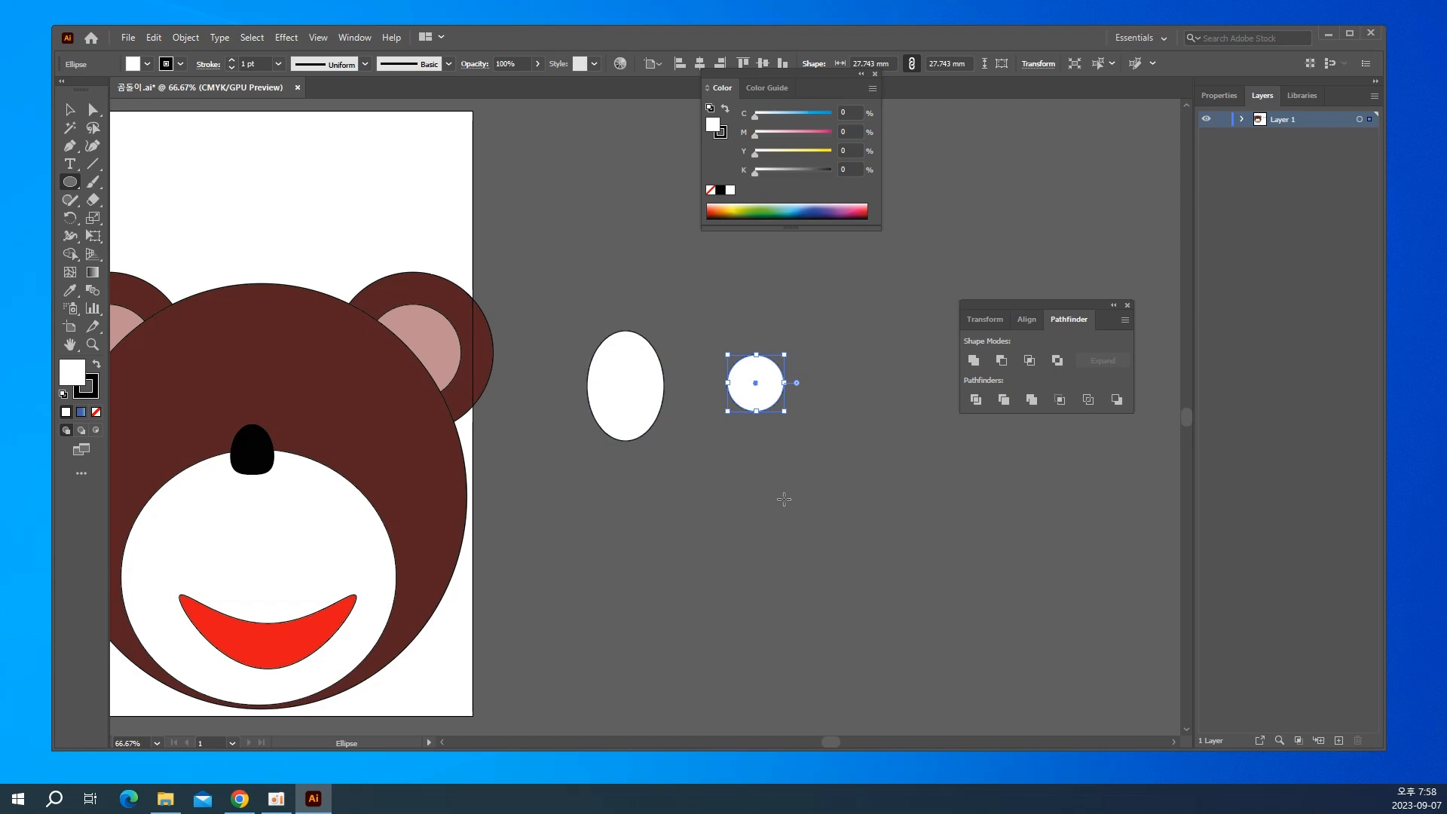
{"action": "double_click", "coordinate": [70, 374]}
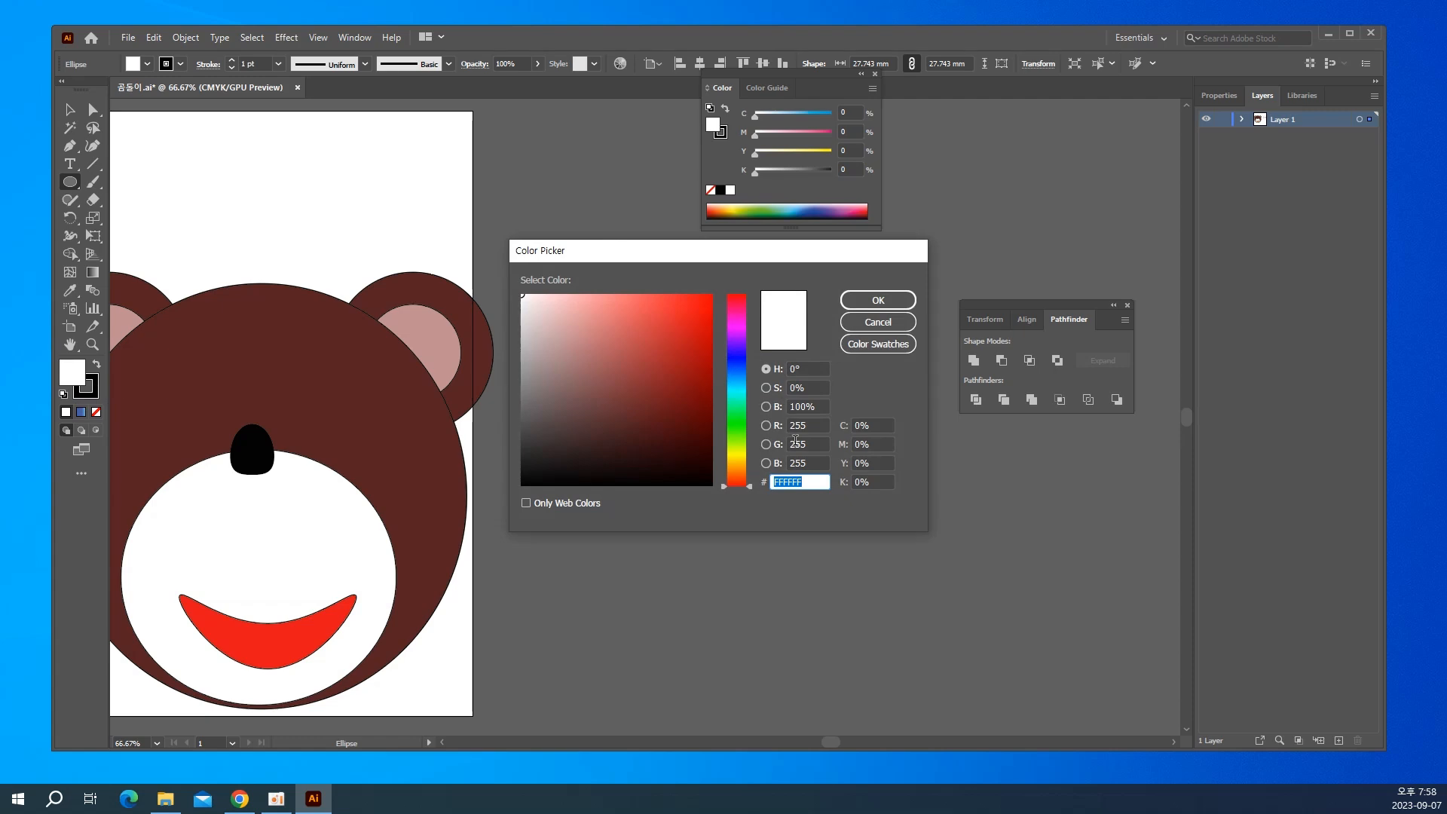
{"action": "type", "text": "000000"}
{"action": "left_click", "coordinate": [877, 301]}
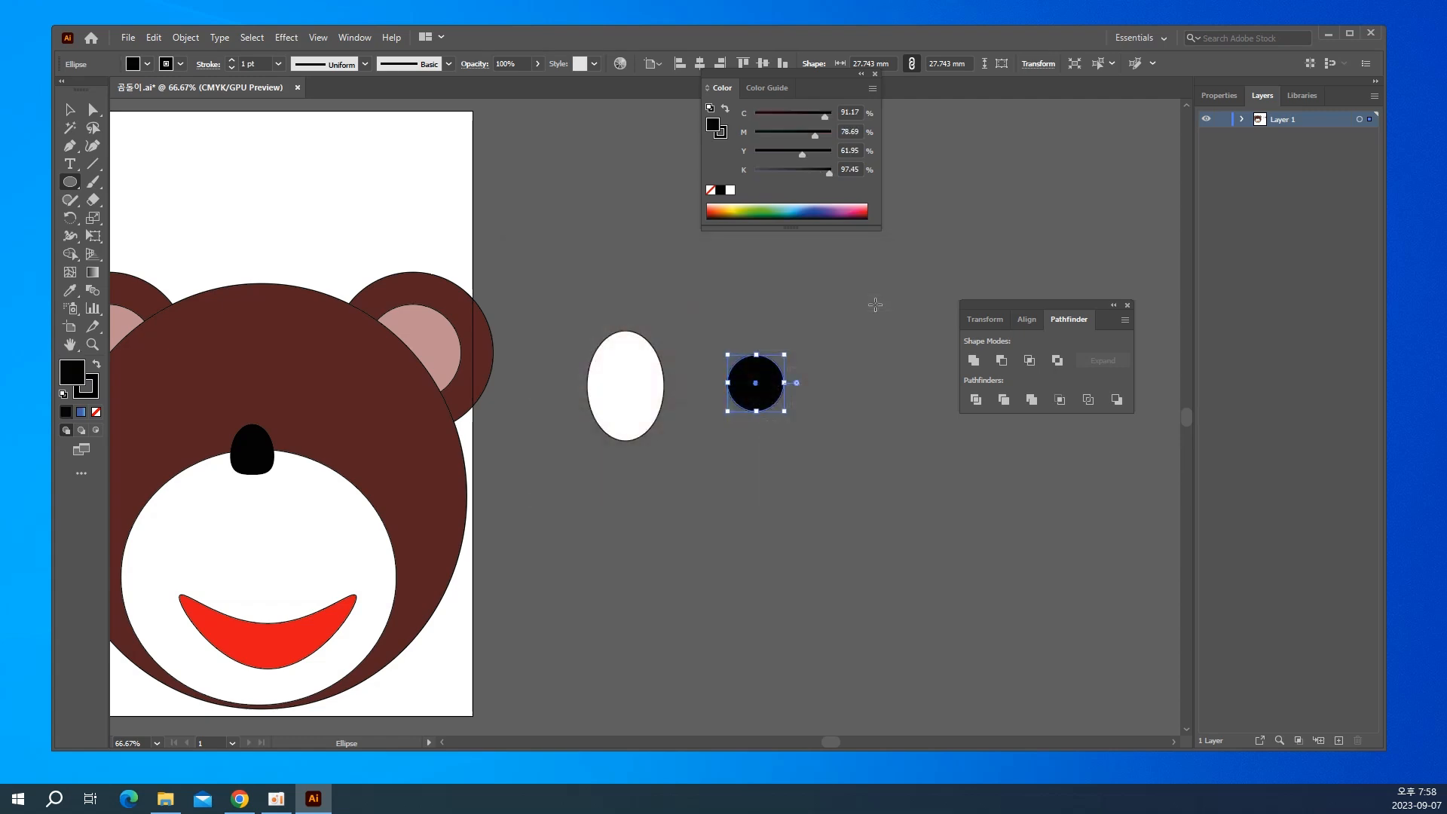
Move the black pupil circle onto the white eye ellipse, slightly right of its centre, and deselect it.
{"action": "left_click", "coordinate": [70, 110]}
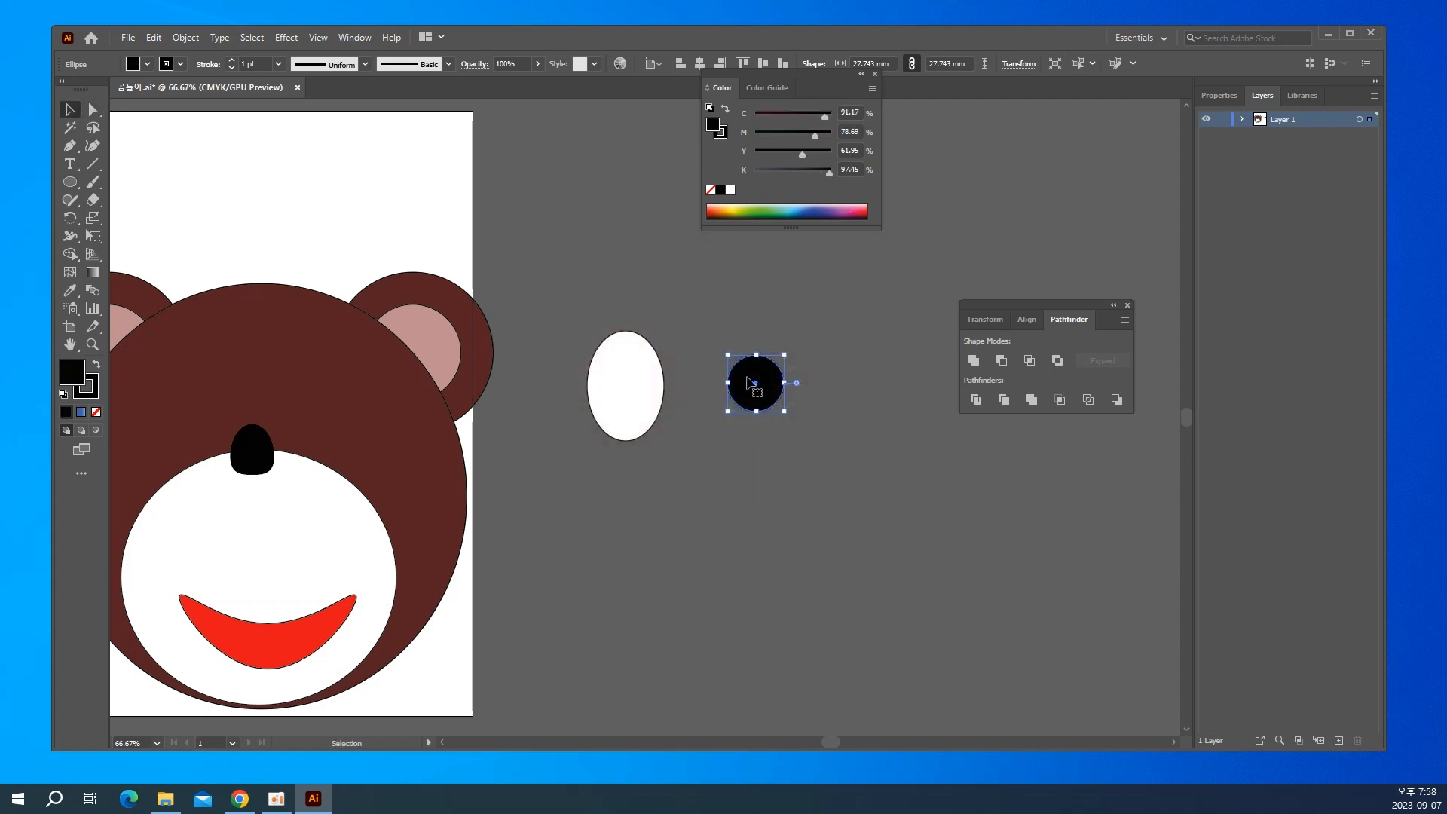
{"action": "left_click_drag", "start_coordinate": [760, 379], "coordinate": [635, 390]}
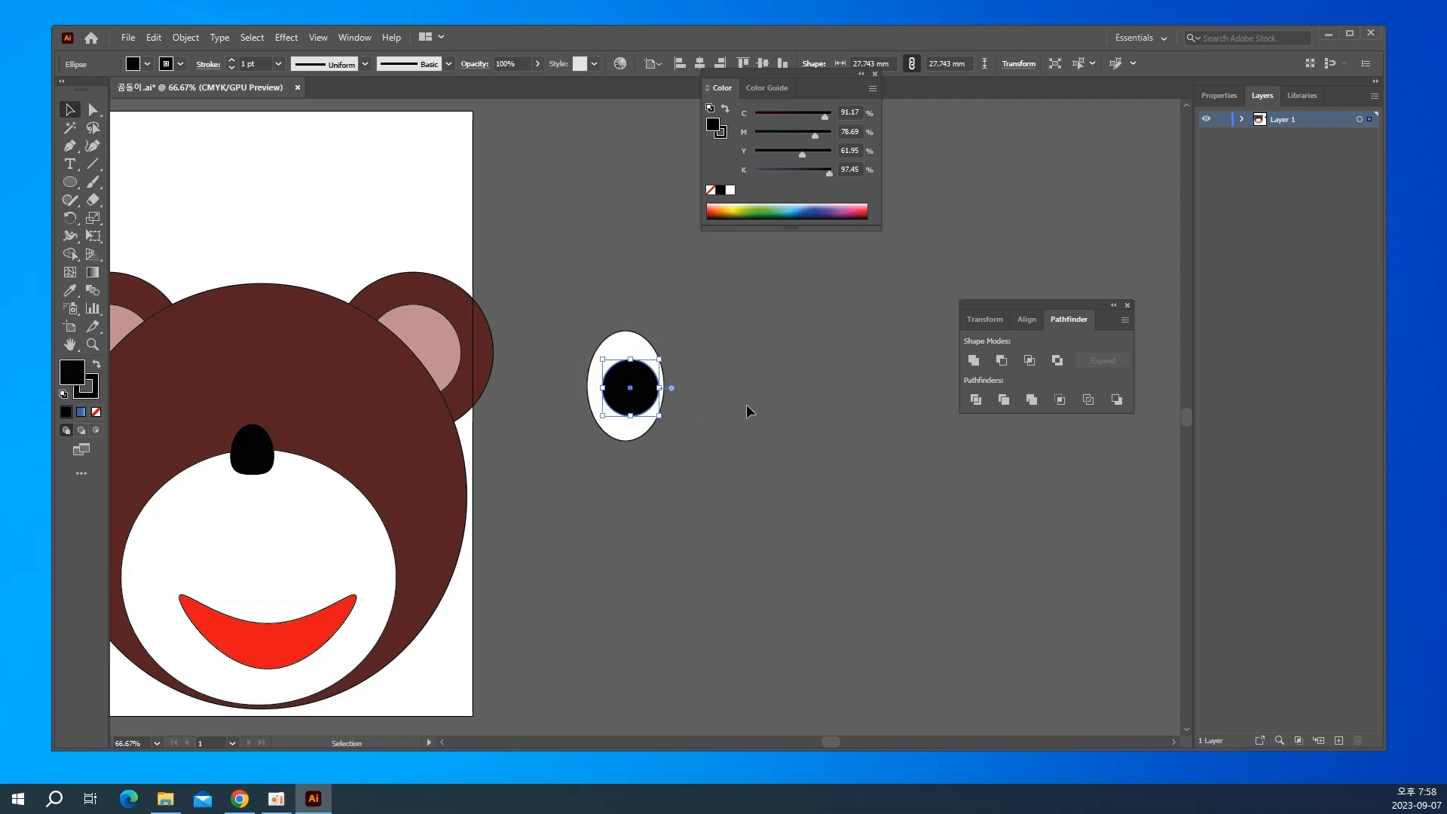
{"action": "left_click", "coordinate": [761, 411]}
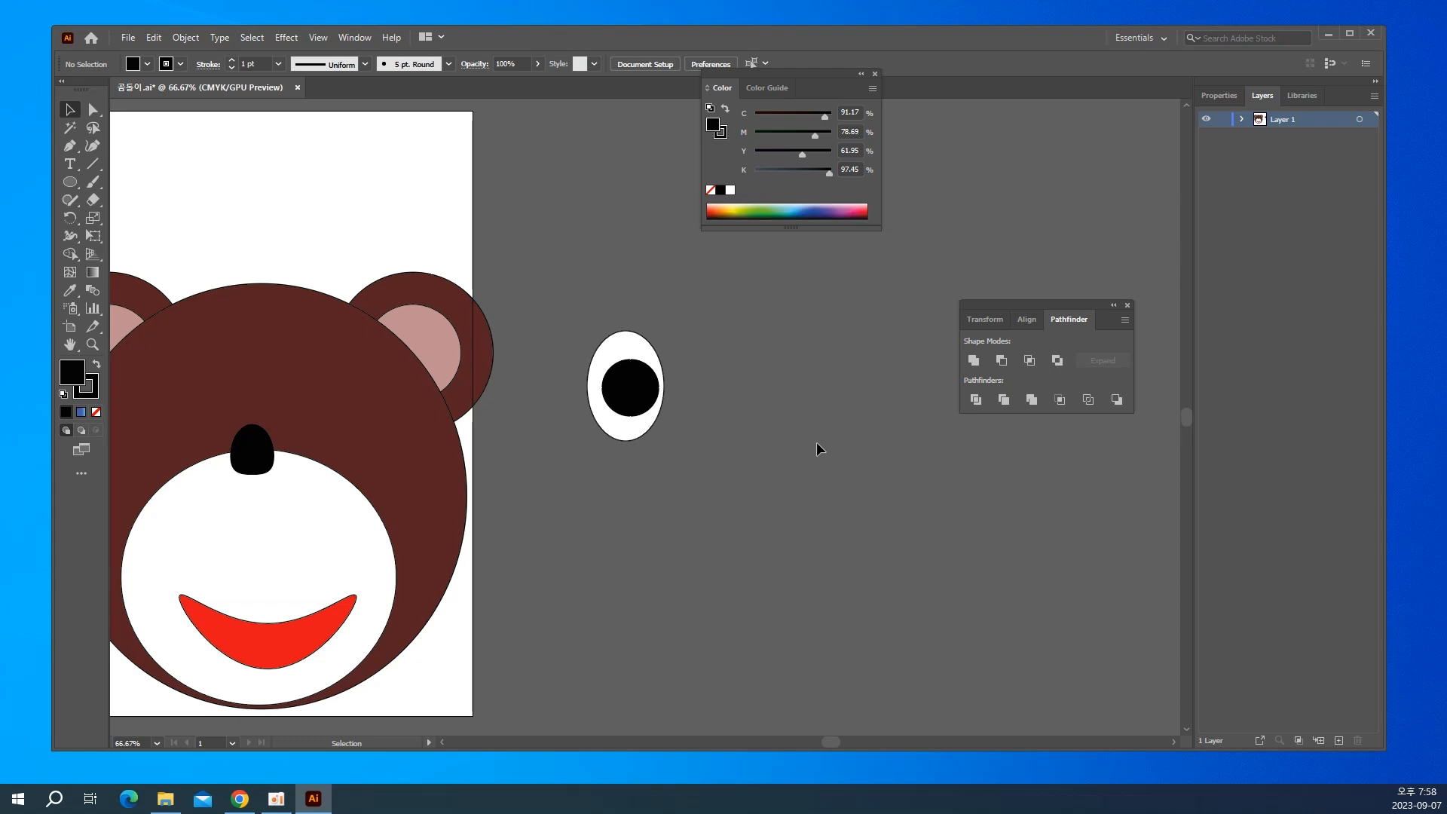
Draw a white highlight circle about 14.7 mm across in the upper left of the black pupil, using the default fill and stroke.
{"action": "key", "text": "ctrl+plus"}
{"action": "key", "text": "ctrl+plus"}
{"action": "key", "text": "ctrl+plus"}
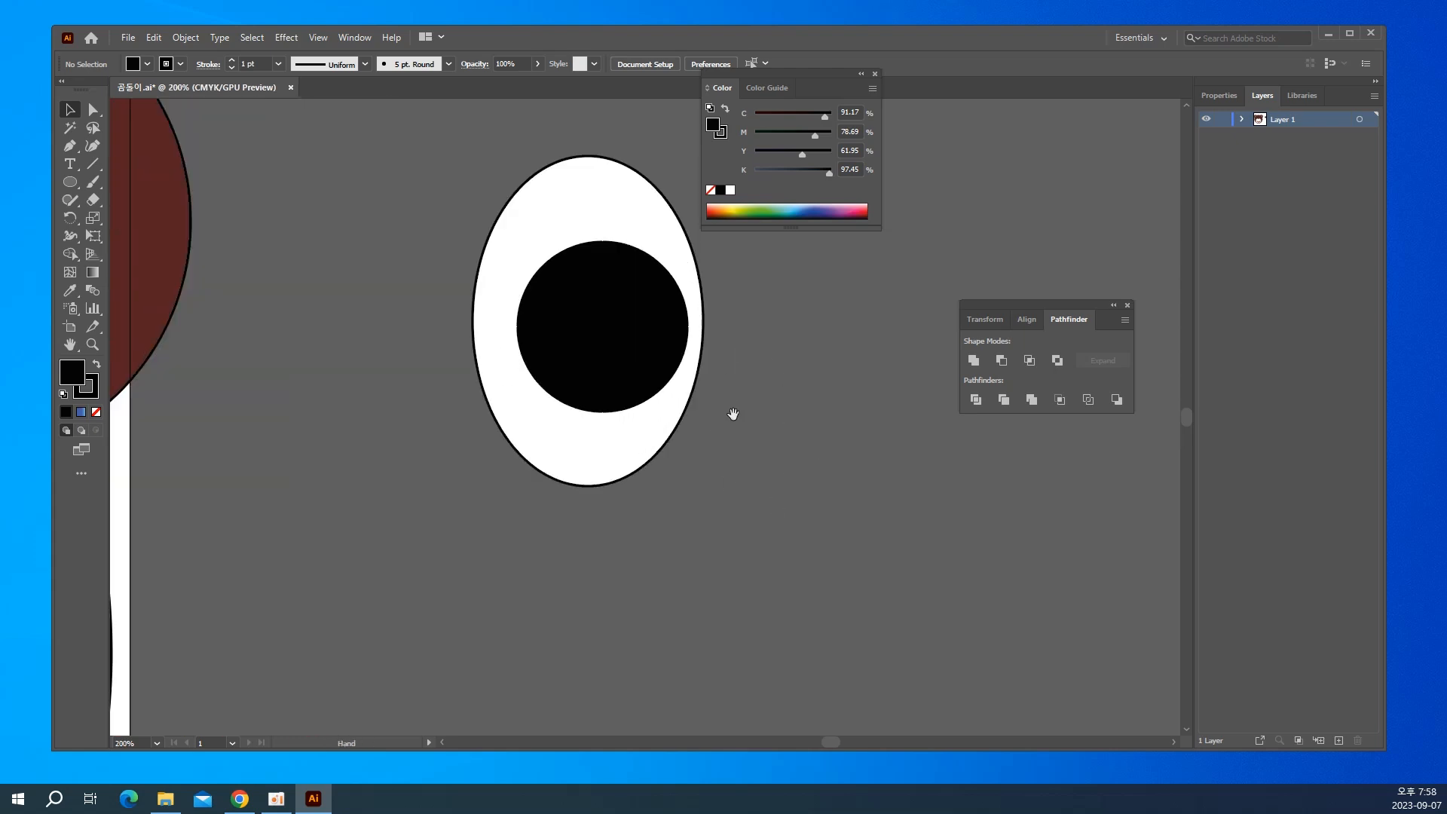
{"action": "left_click_drag", "start_coordinate": [733, 410], "coordinate": [584, 411]}
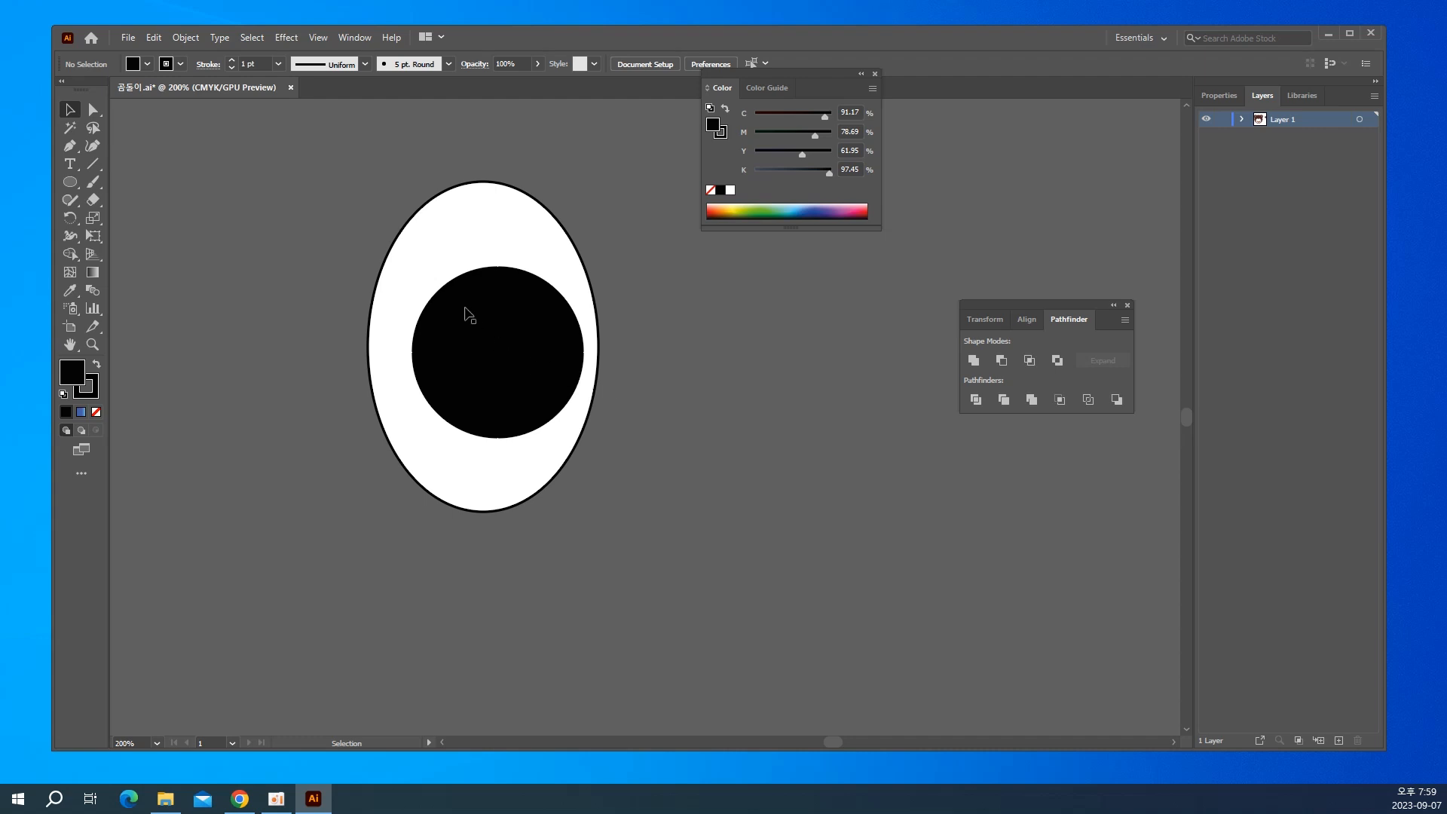
{"action": "left_click_drag", "start_coordinate": [475, 355], "coordinate": [460, 362]}
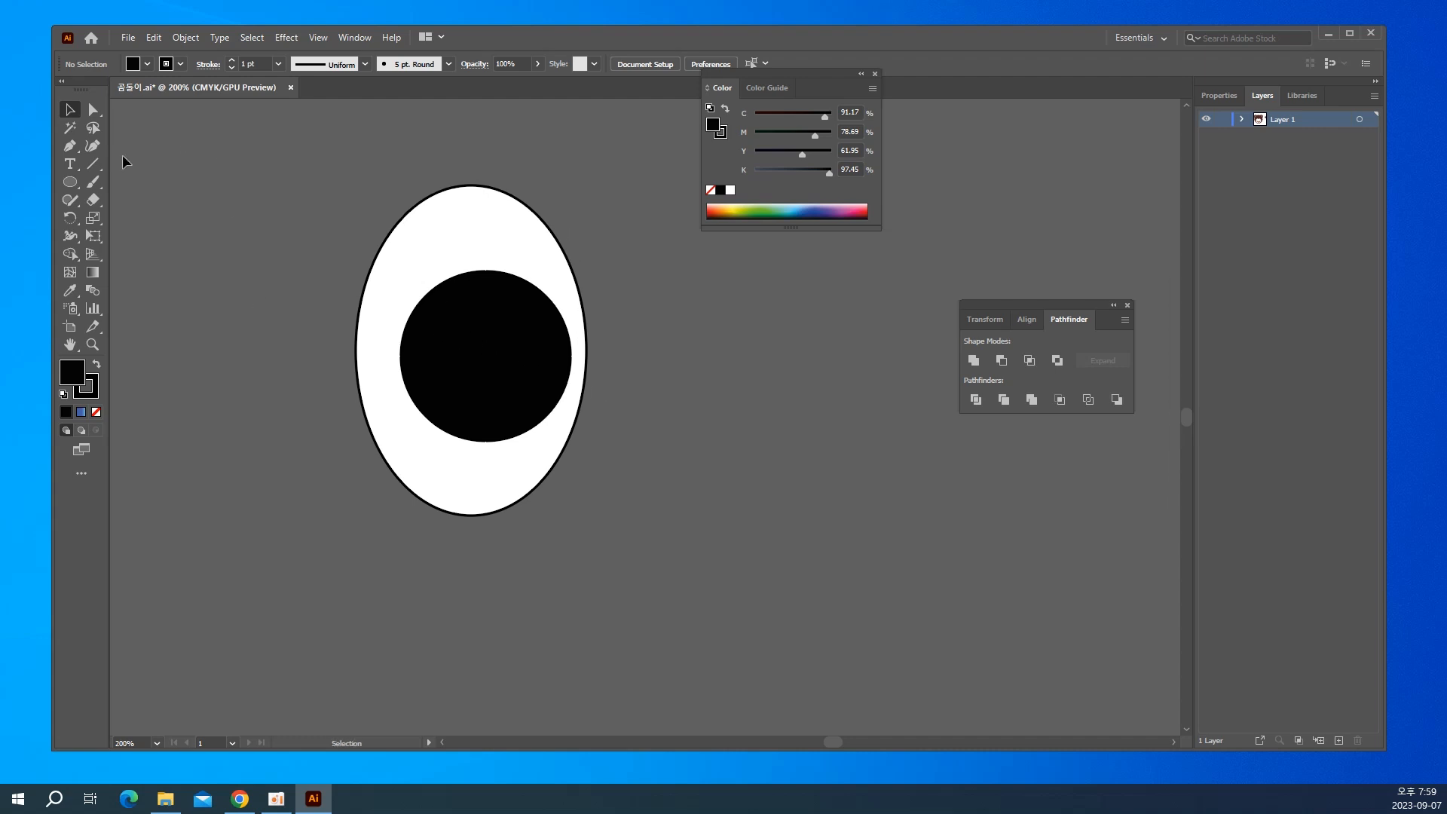
{"action": "left_click", "coordinate": [68, 183]}
{"action": "left_click", "coordinate": [63, 395]}
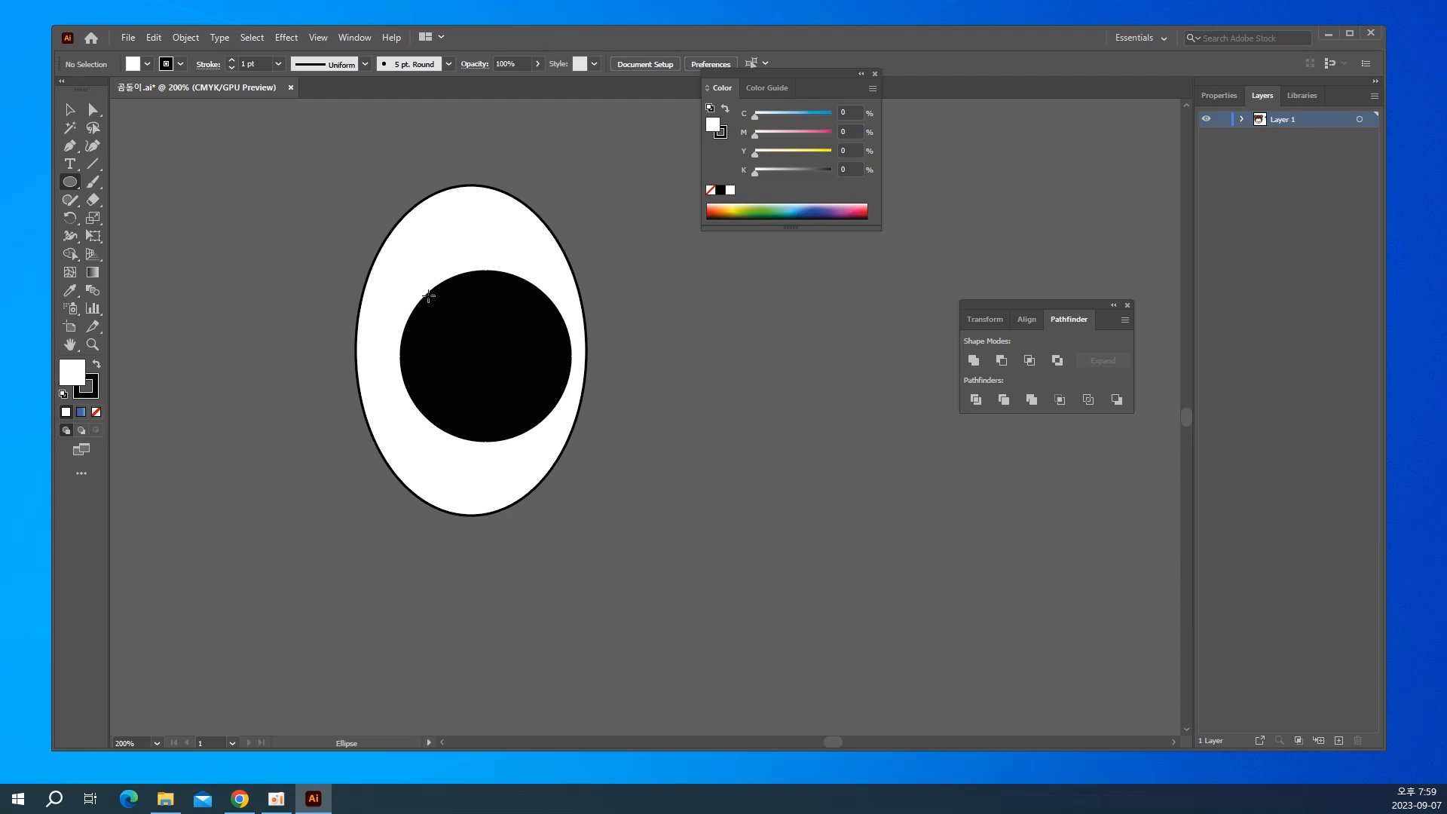
{"action": "left_click_drag", "start_coordinate": [428, 295], "coordinate": [511, 385]}
{"action": "left_click_drag", "start_coordinate": [513, 385], "coordinate": [504, 371]}
{"action": "left_click_drag", "start_coordinate": [504, 370], "coordinate": [504, 371]}
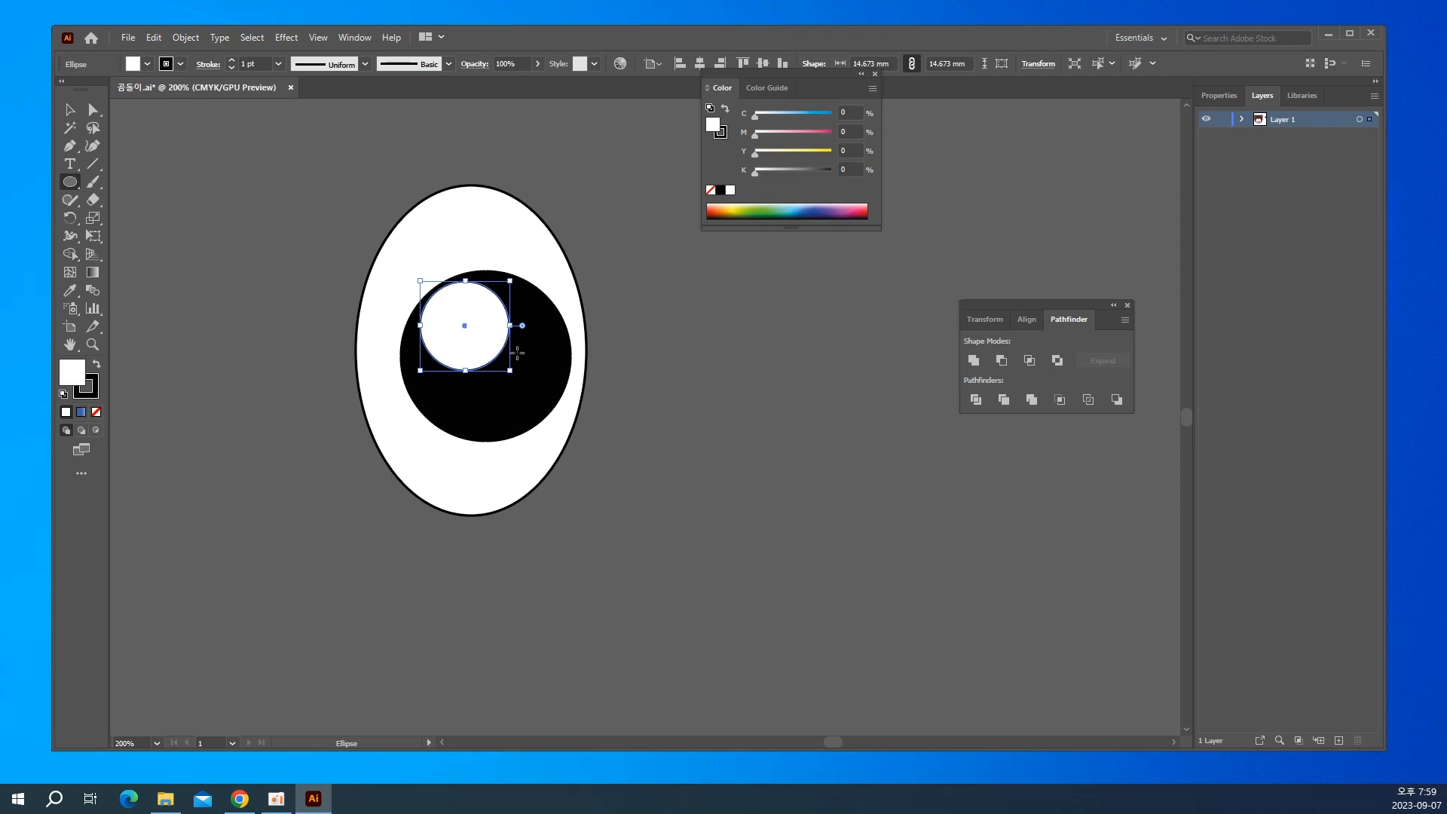
{"action": "key", "text": "ctrl"}
{"action": "left_click", "coordinate": [652, 407], "text": "ctrl"}
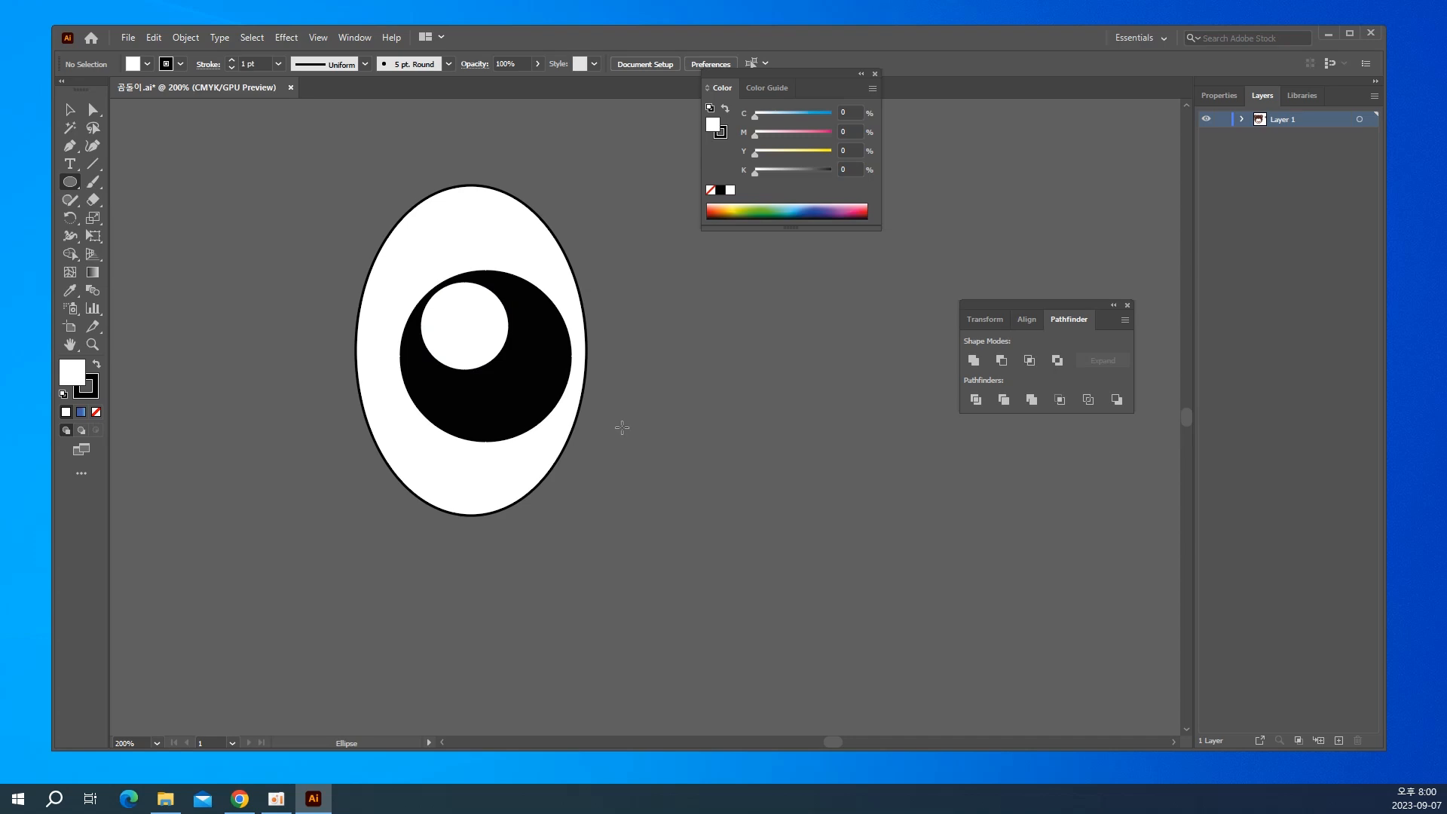
Draw a smaller white highlight circle about 6.9 mm across in the lower right of the pupil and deselect it.
{"action": "key", "text": "ctrl"}
{"action": "left_click_drag", "start_coordinate": [493, 375], "coordinate": [523, 412]}
{"action": "left_click_drag", "start_coordinate": [525, 410], "coordinate": [523, 413]}
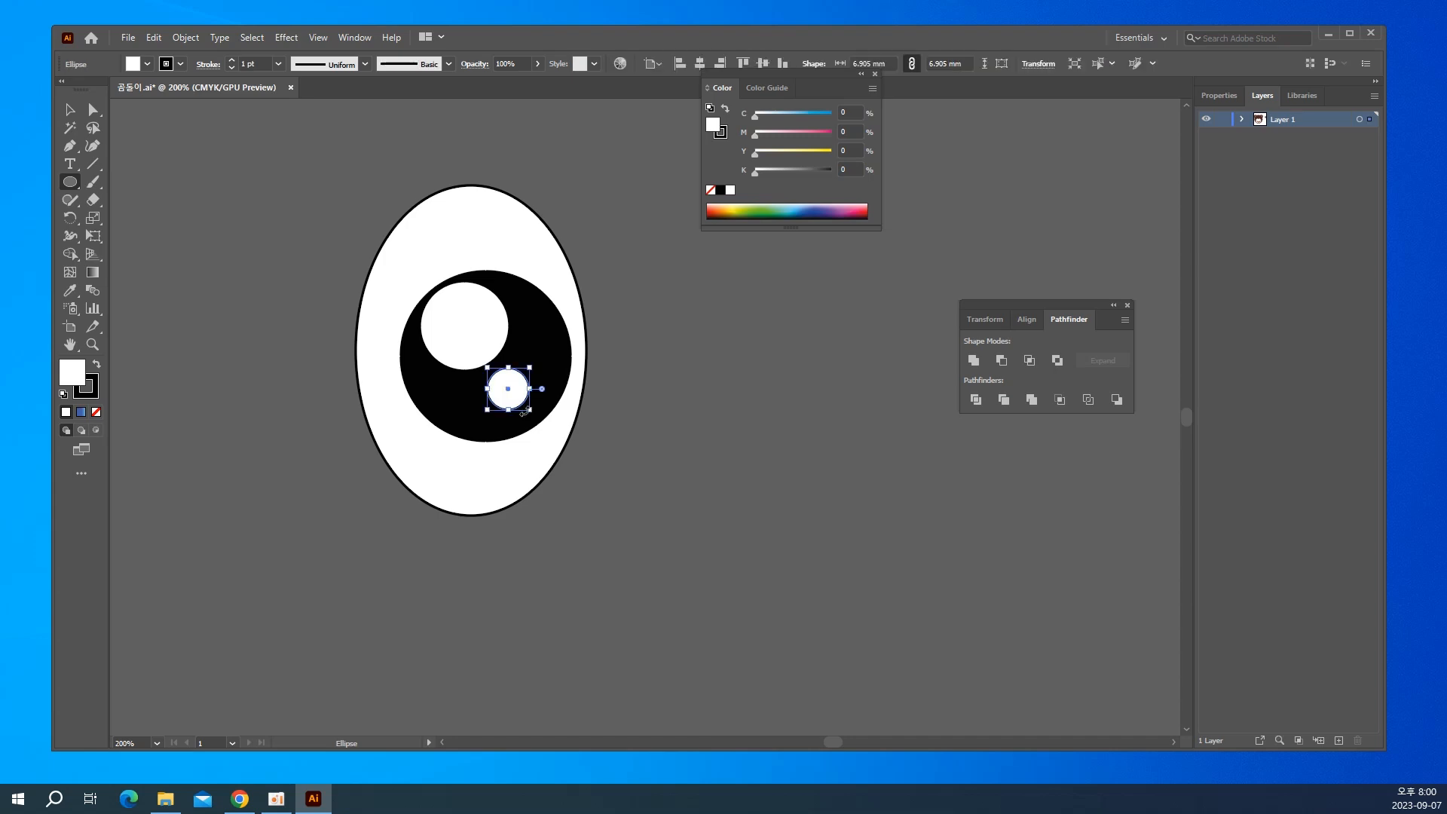
{"action": "left_click", "coordinate": [73, 112]}
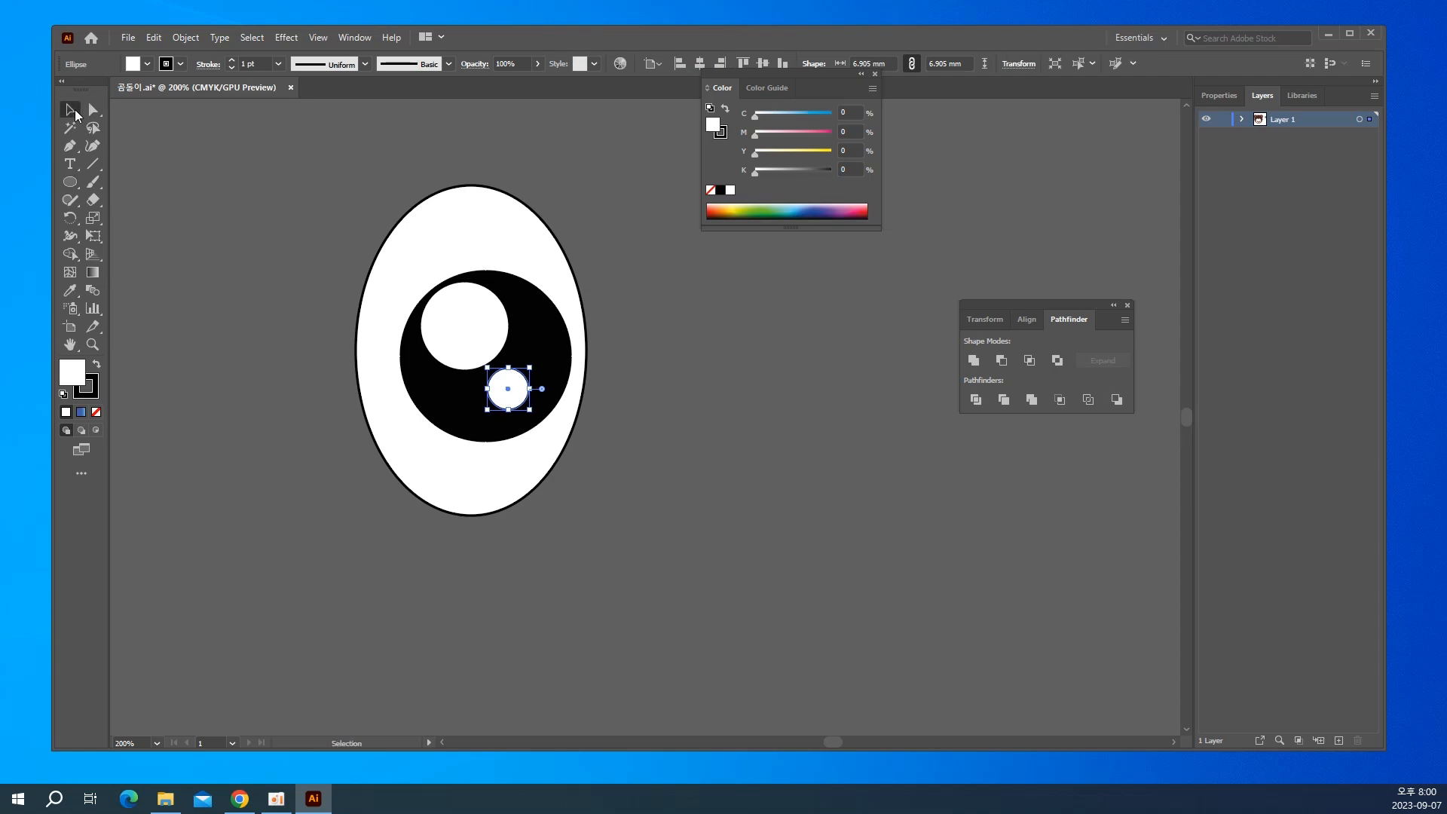
{"action": "left_click", "coordinate": [220, 209]}
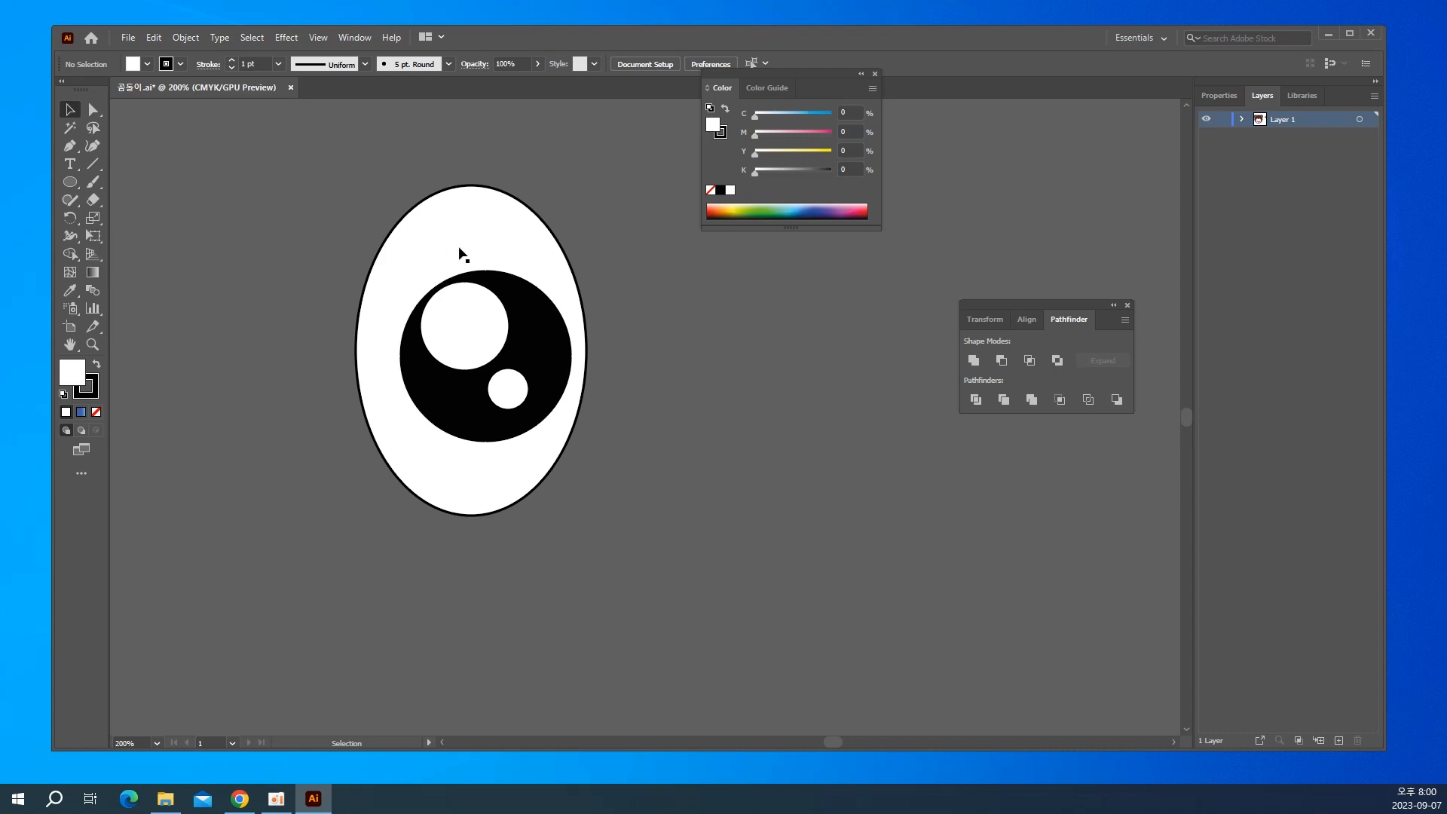
Group the eye's white ellipse, black pupil and both highlights, and check that they select as one object.
{"action": "left_click_drag", "start_coordinate": [303, 182], "coordinate": [616, 517]}
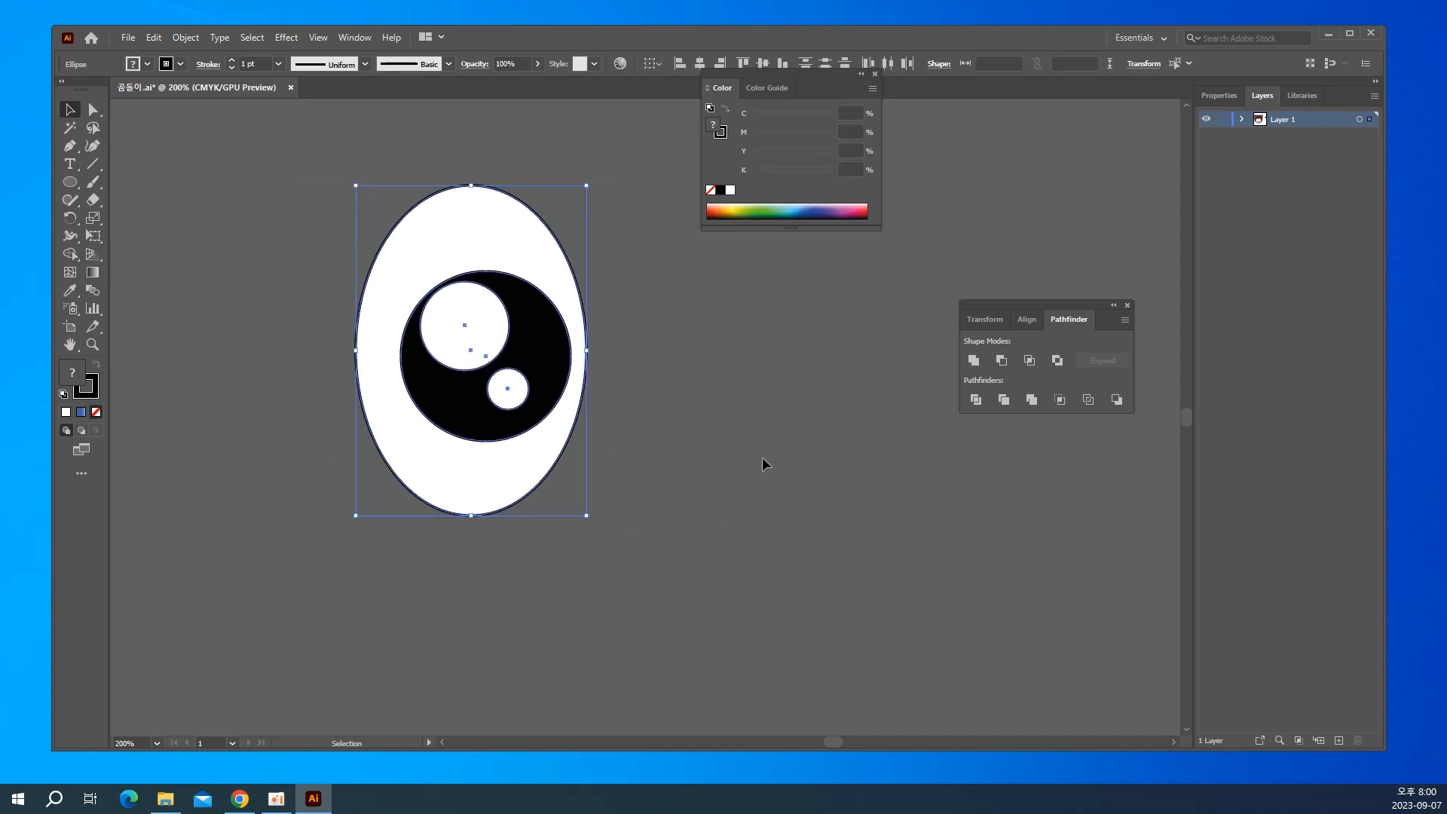
{"action": "left_click", "coordinate": [186, 37]}
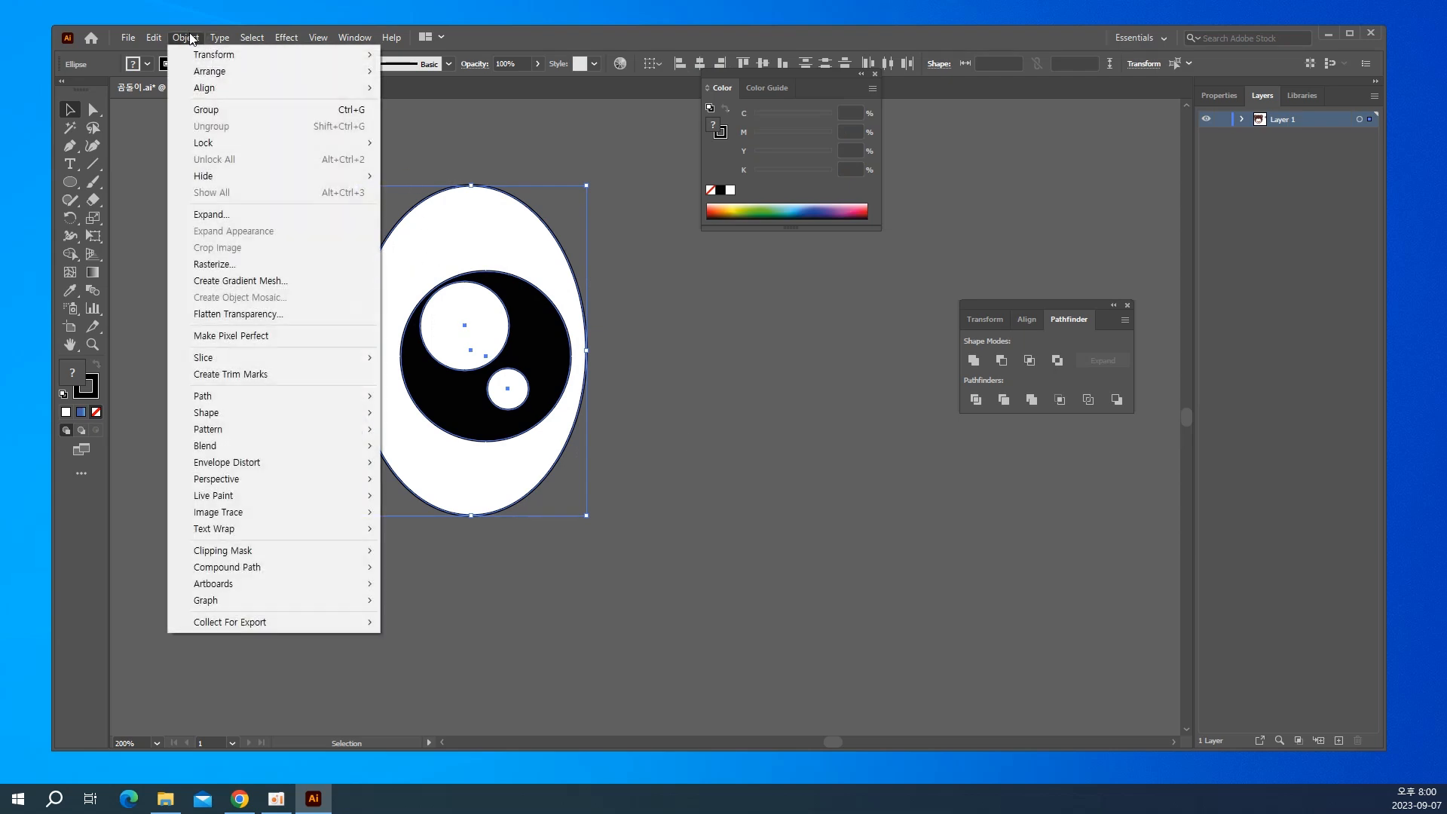
{"action": "left_click", "coordinate": [196, 109]}
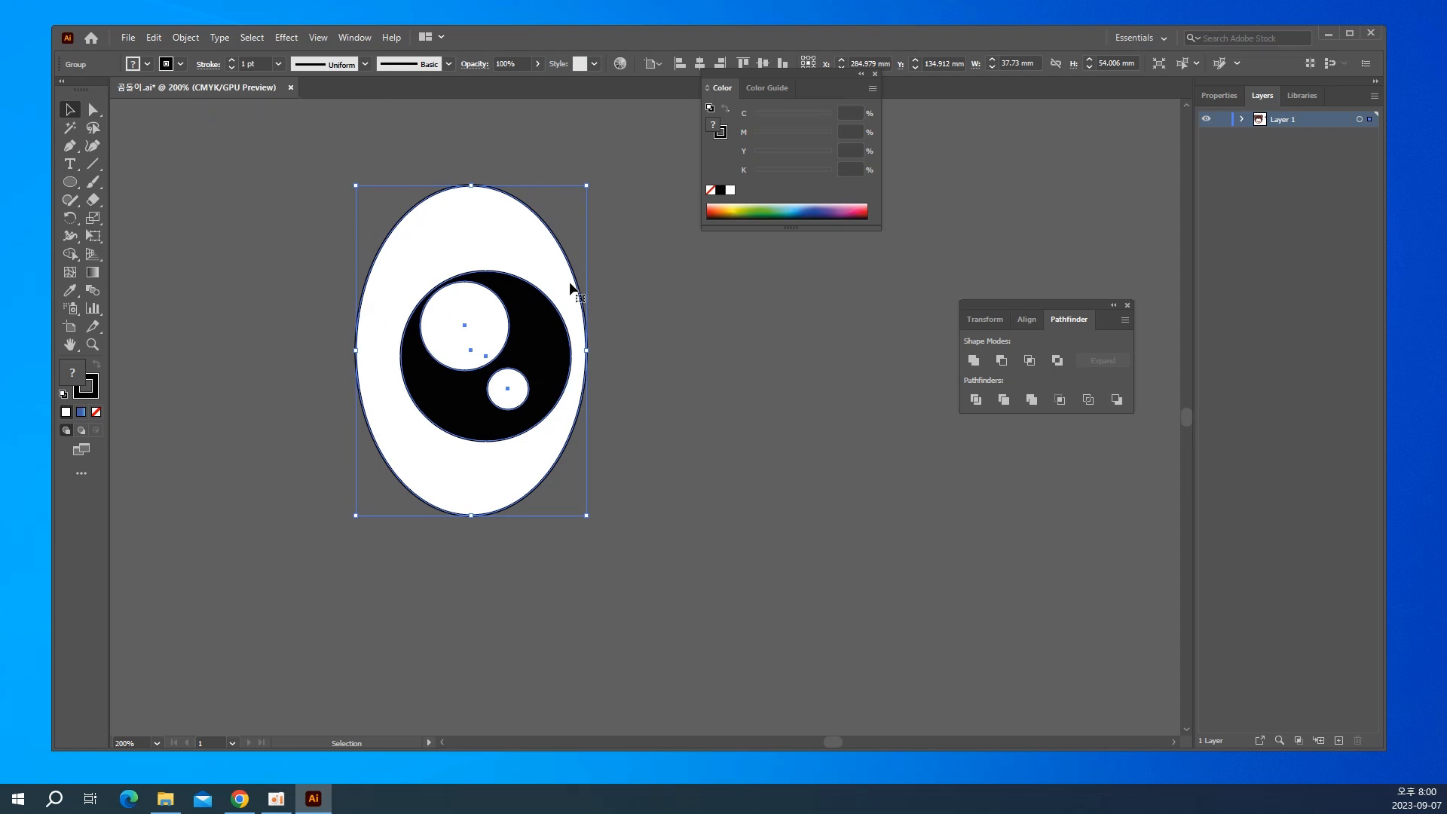
{"action": "left_click", "coordinate": [675, 278]}
{"action": "left_click", "coordinate": [528, 262]}
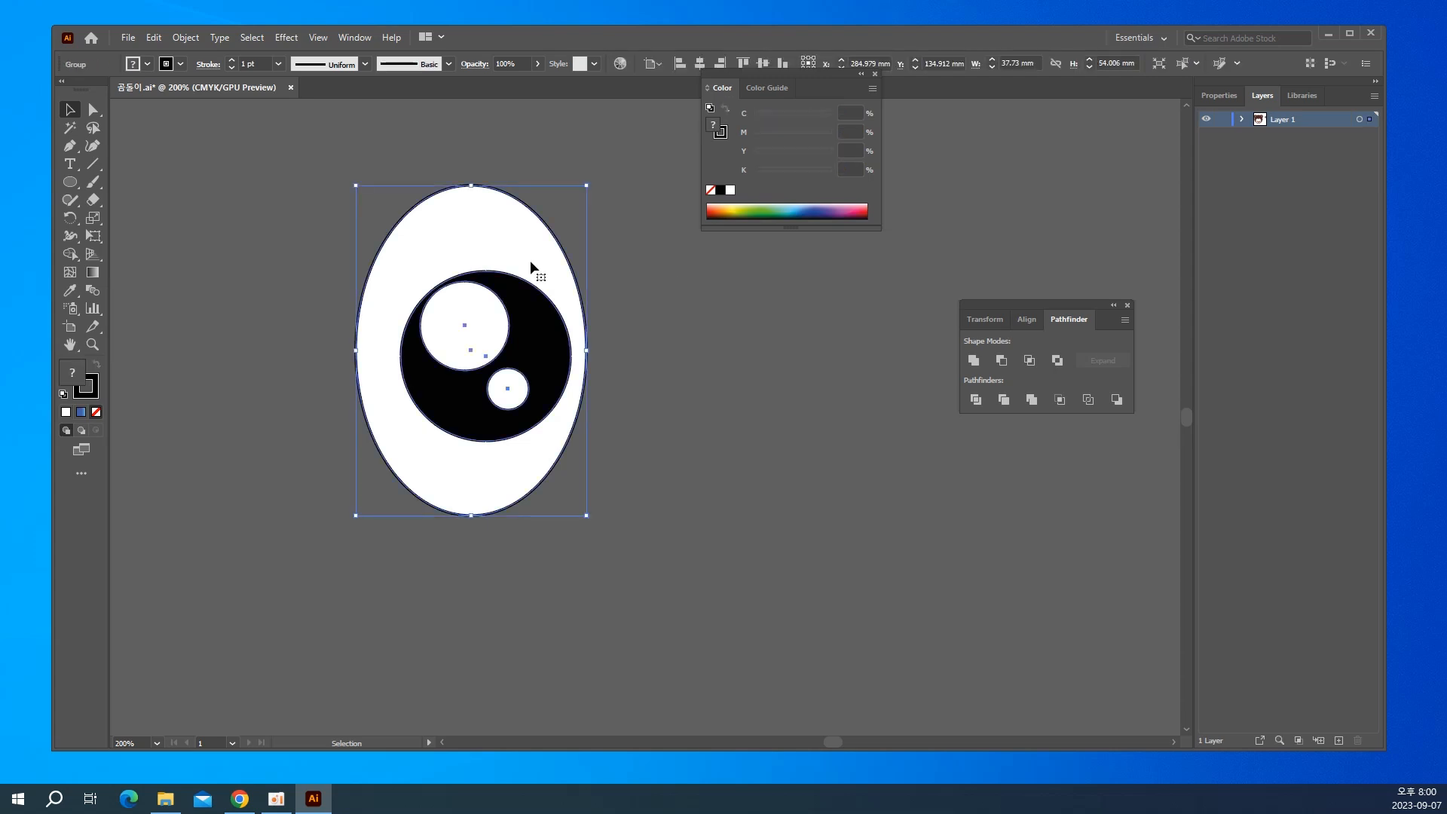
{"action": "left_click", "coordinate": [694, 326]}
{"action": "left_click", "coordinate": [473, 330]}
Move the grouped eye onto the brown head, above and to the left of the nose.
{"action": "key", "text": "a"}
{"action": "key", "text": "ctrl+minus"}
{"action": "key", "text": "ctrl+minus"}
{"action": "key", "text": "ctrl+minus"}
{"action": "key", "text": "ctrl+minus"}
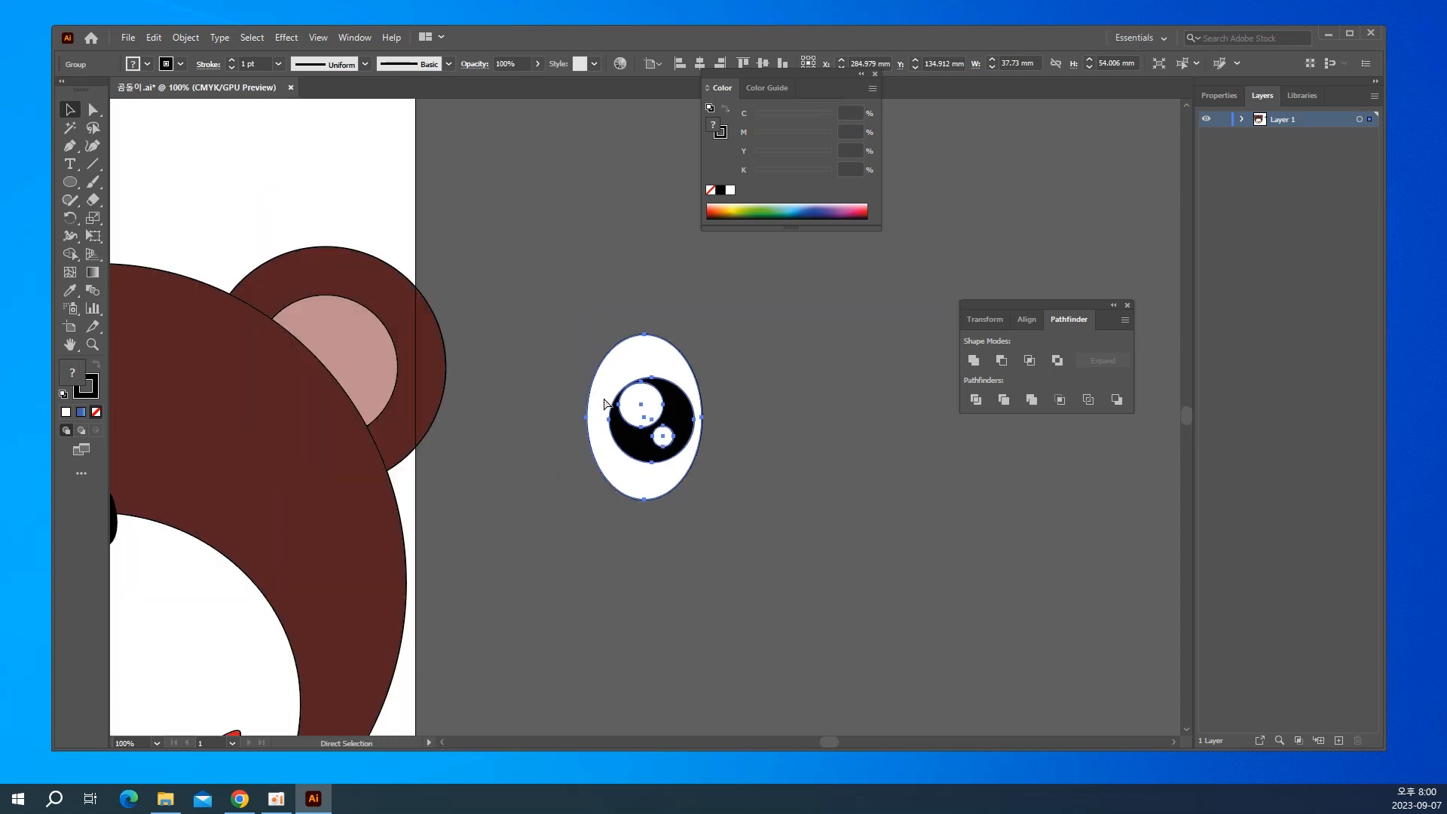
{"action": "key", "text": "v"}
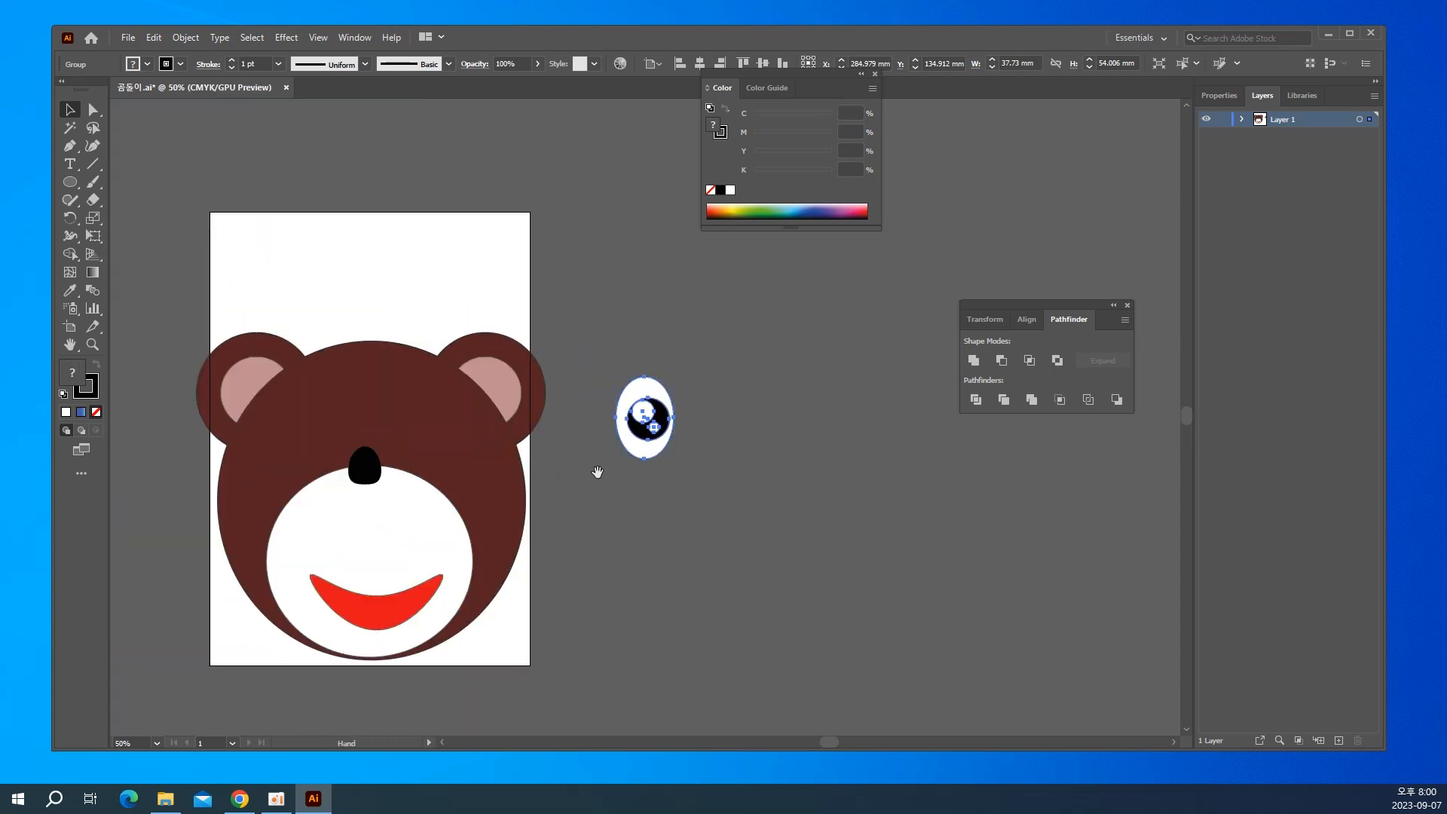
{"action": "left_click_drag", "start_coordinate": [535, 453], "coordinate": [551, 416]}
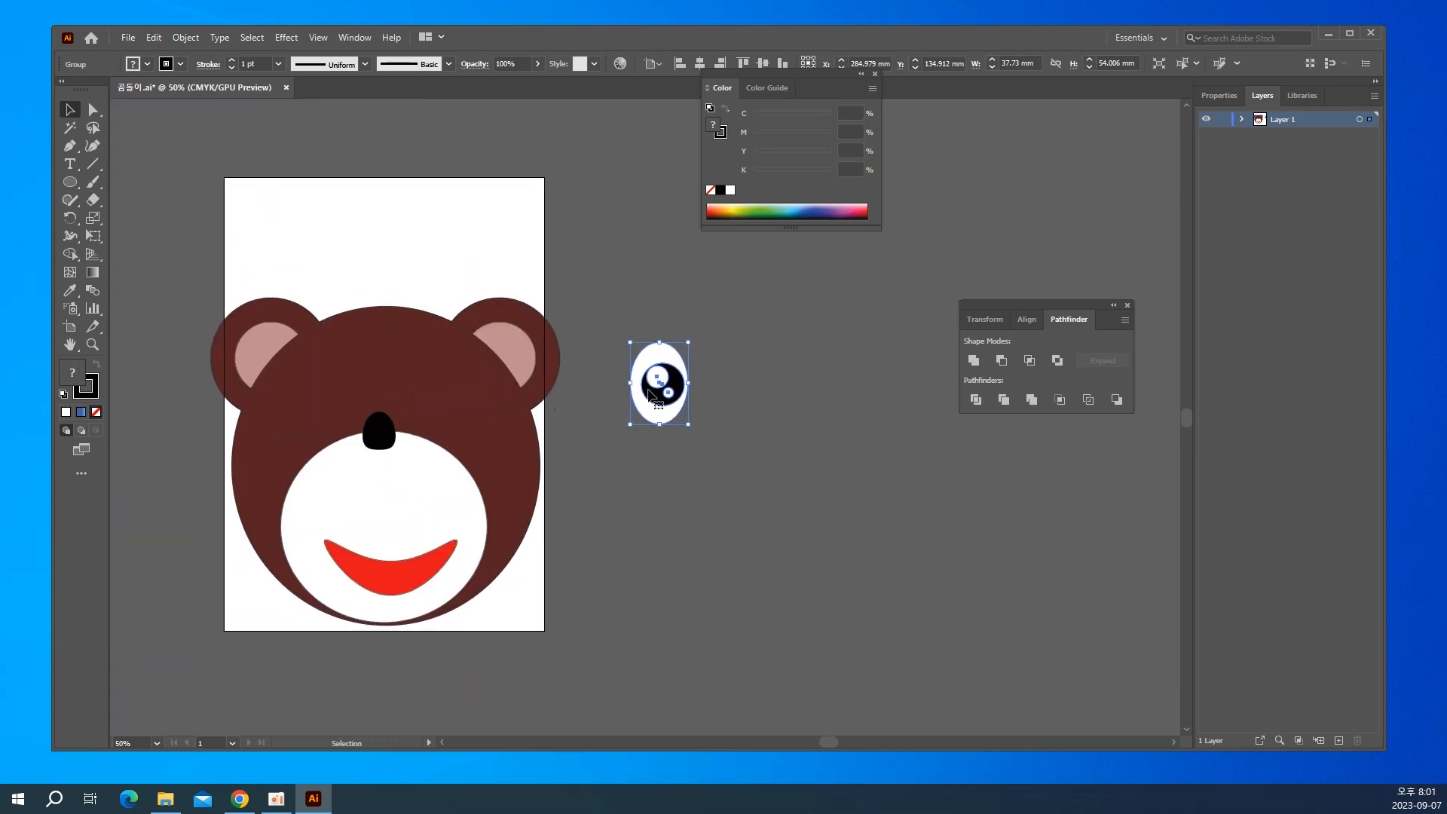
{"action": "left_click_drag", "start_coordinate": [649, 392], "coordinate": [302, 405]}
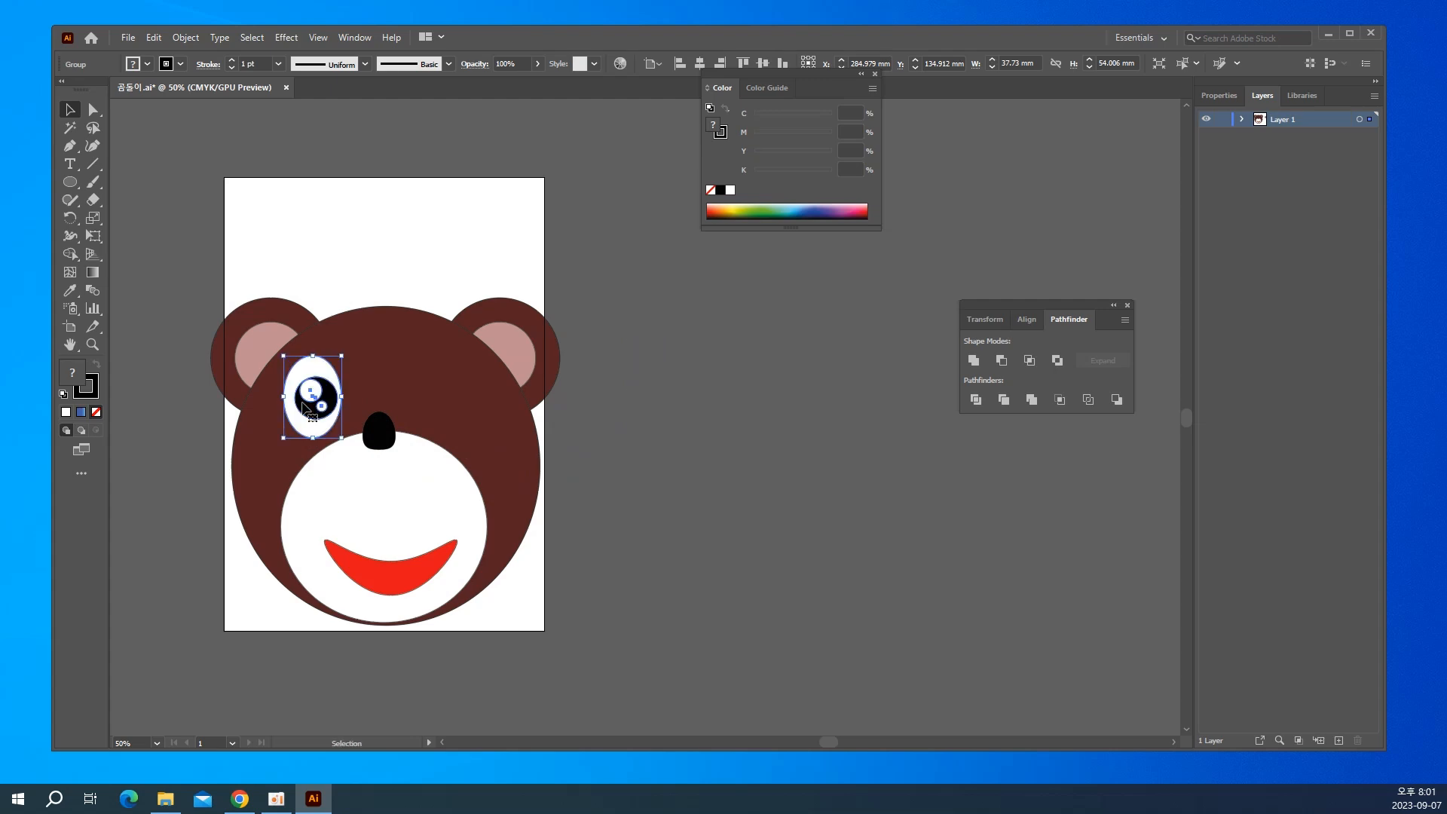
Reflect a copy of the grouped eye across a vertical axis through the nose's centre, checking the preview before making the copy.
{"action": "left_click", "coordinate": [642, 414]}
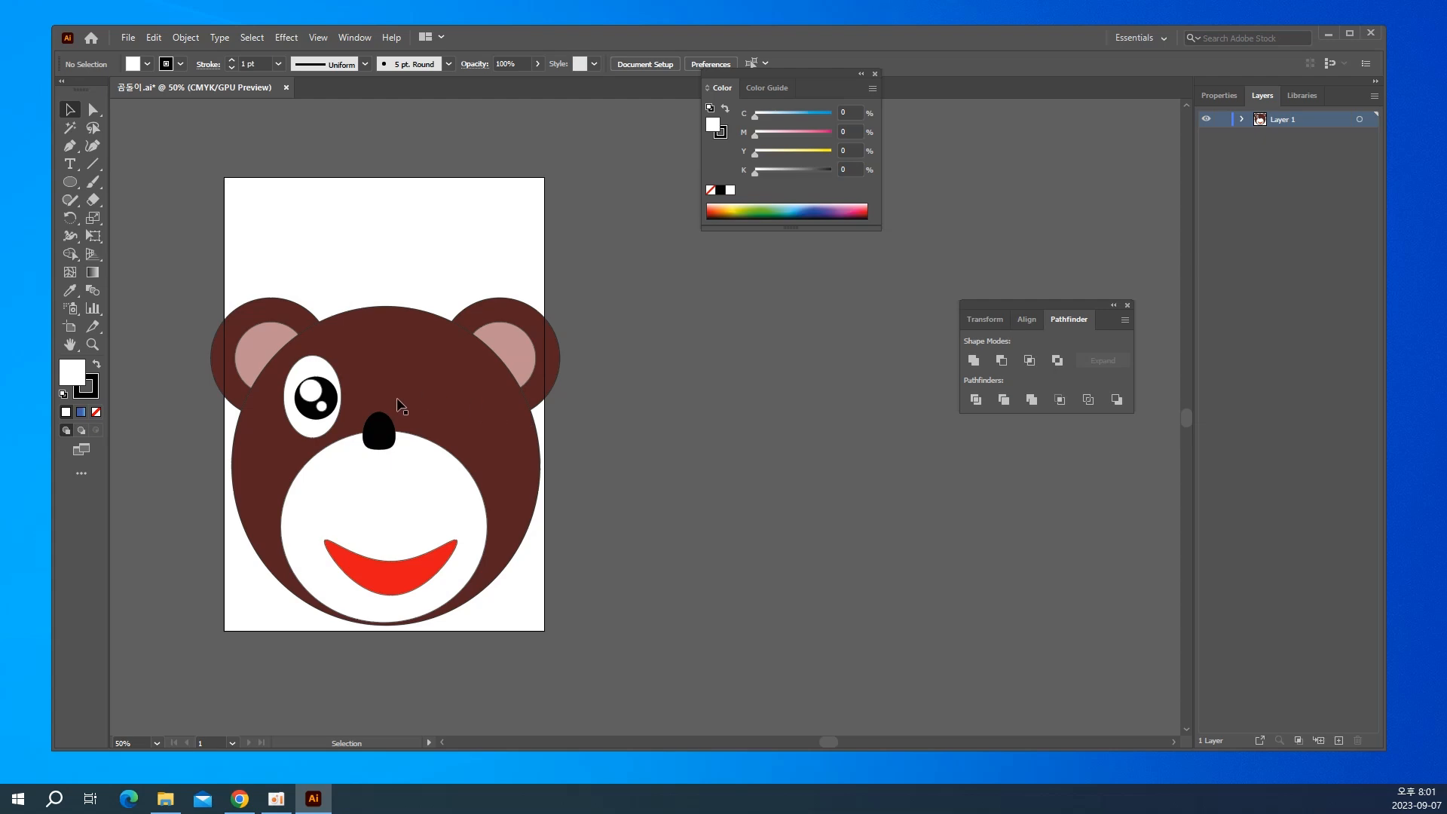
{"action": "left_click", "coordinate": [326, 389]}
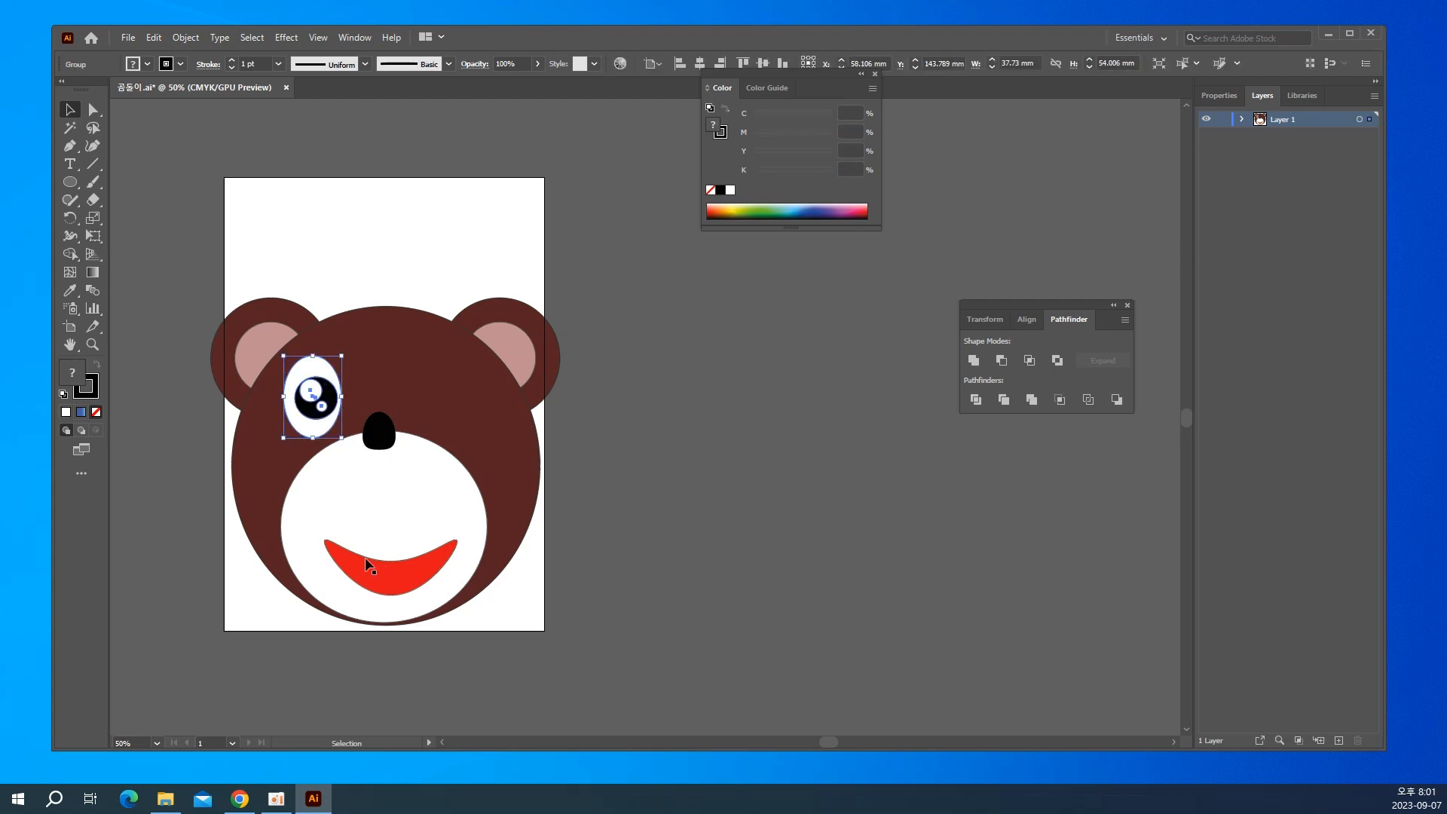
{"action": "left_click", "coordinate": [70, 218]}
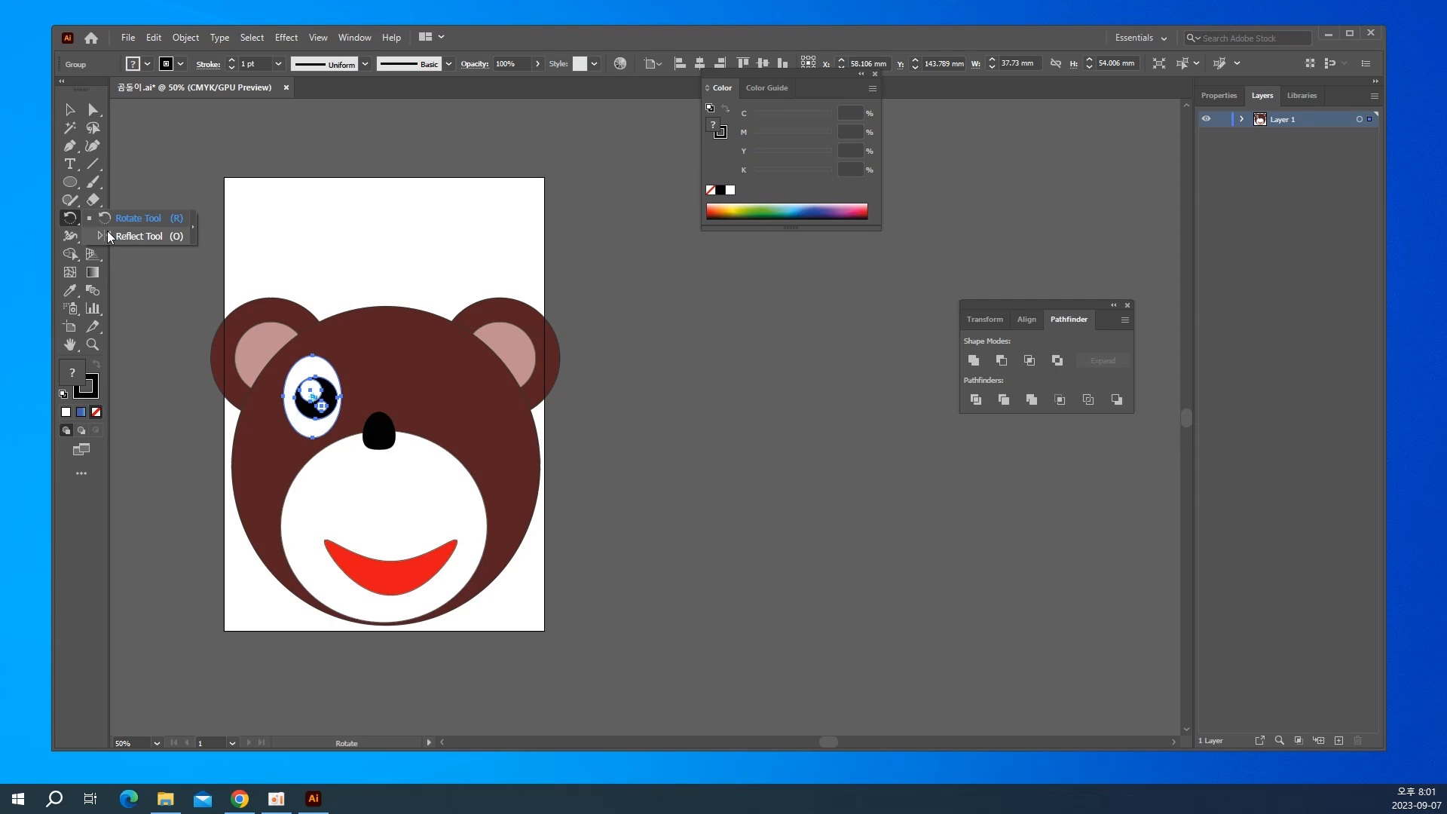
{"action": "left_click", "coordinate": [108, 234]}
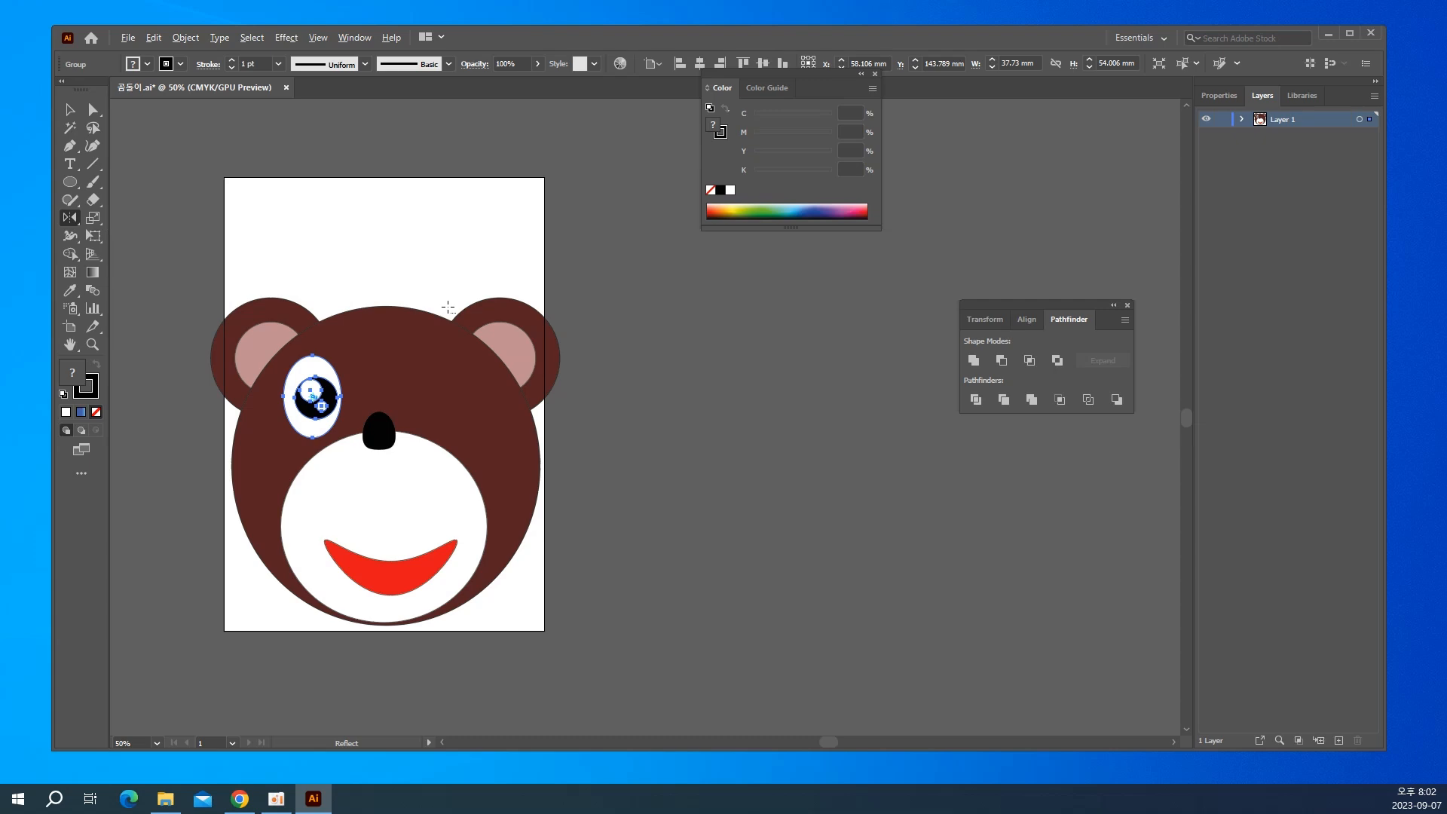
{"action": "left_click", "coordinate": [378, 428], "text": "alt"}
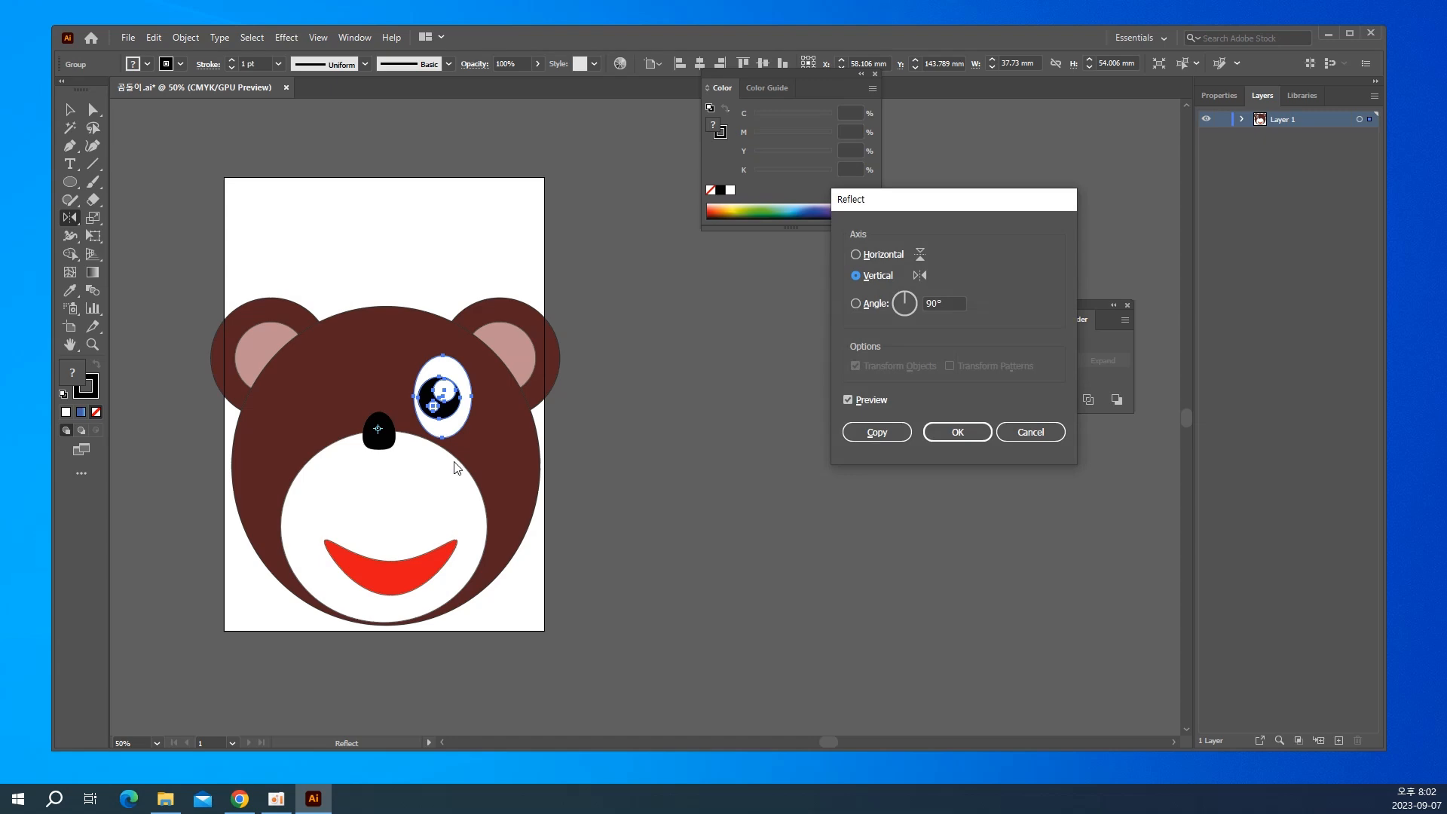
{"action": "left_click_drag", "start_coordinate": [885, 207], "coordinate": [645, 213]}
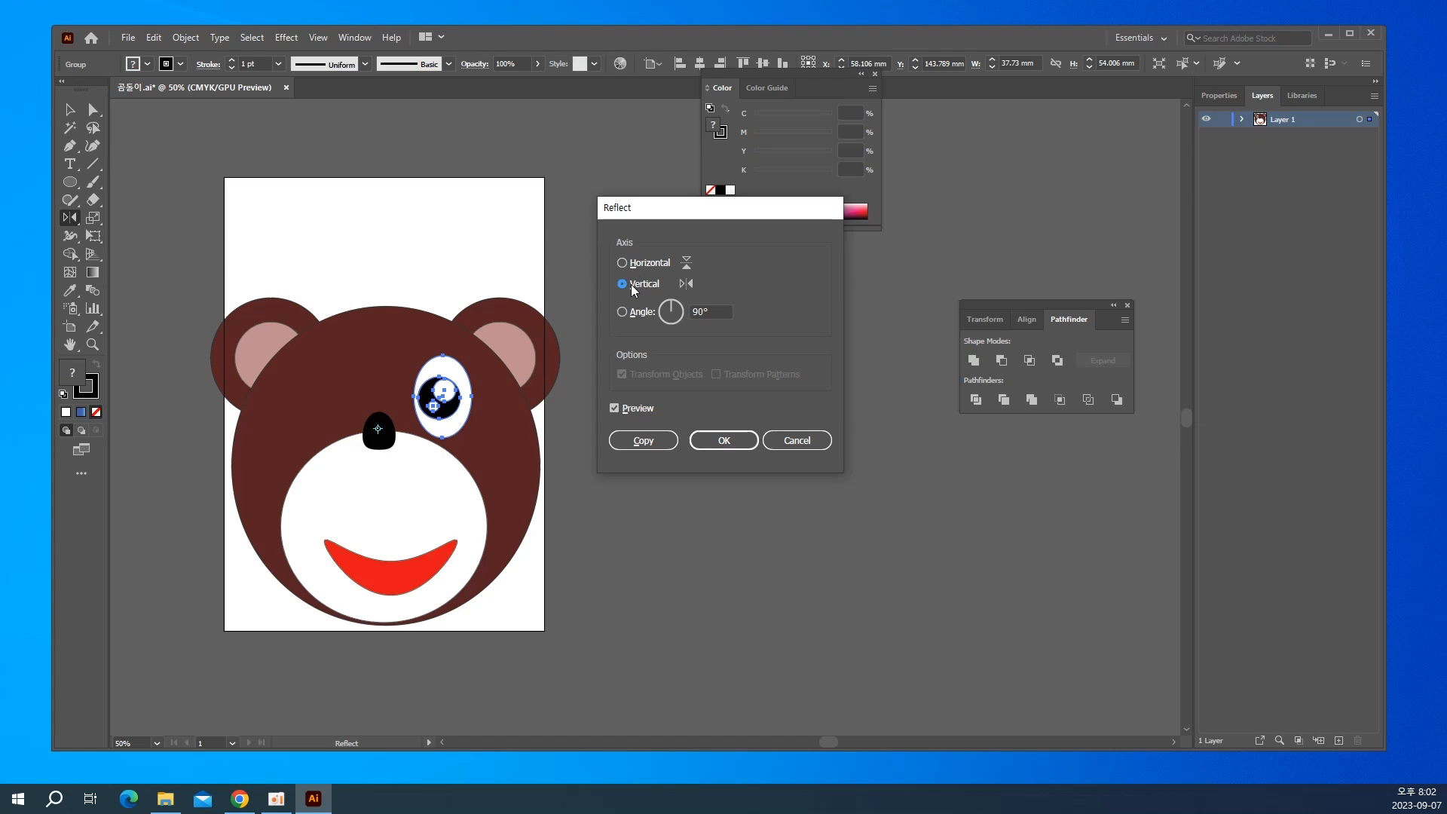
{"action": "left_click", "coordinate": [631, 410]}
{"action": "left_click", "coordinate": [631, 410]}
{"action": "left_click", "coordinate": [630, 410]}
{"action": "left_click", "coordinate": [631, 409]}
{"action": "left_click", "coordinate": [630, 410]}
{"action": "left_click", "coordinate": [631, 410]}
{"action": "left_click", "coordinate": [630, 410]}
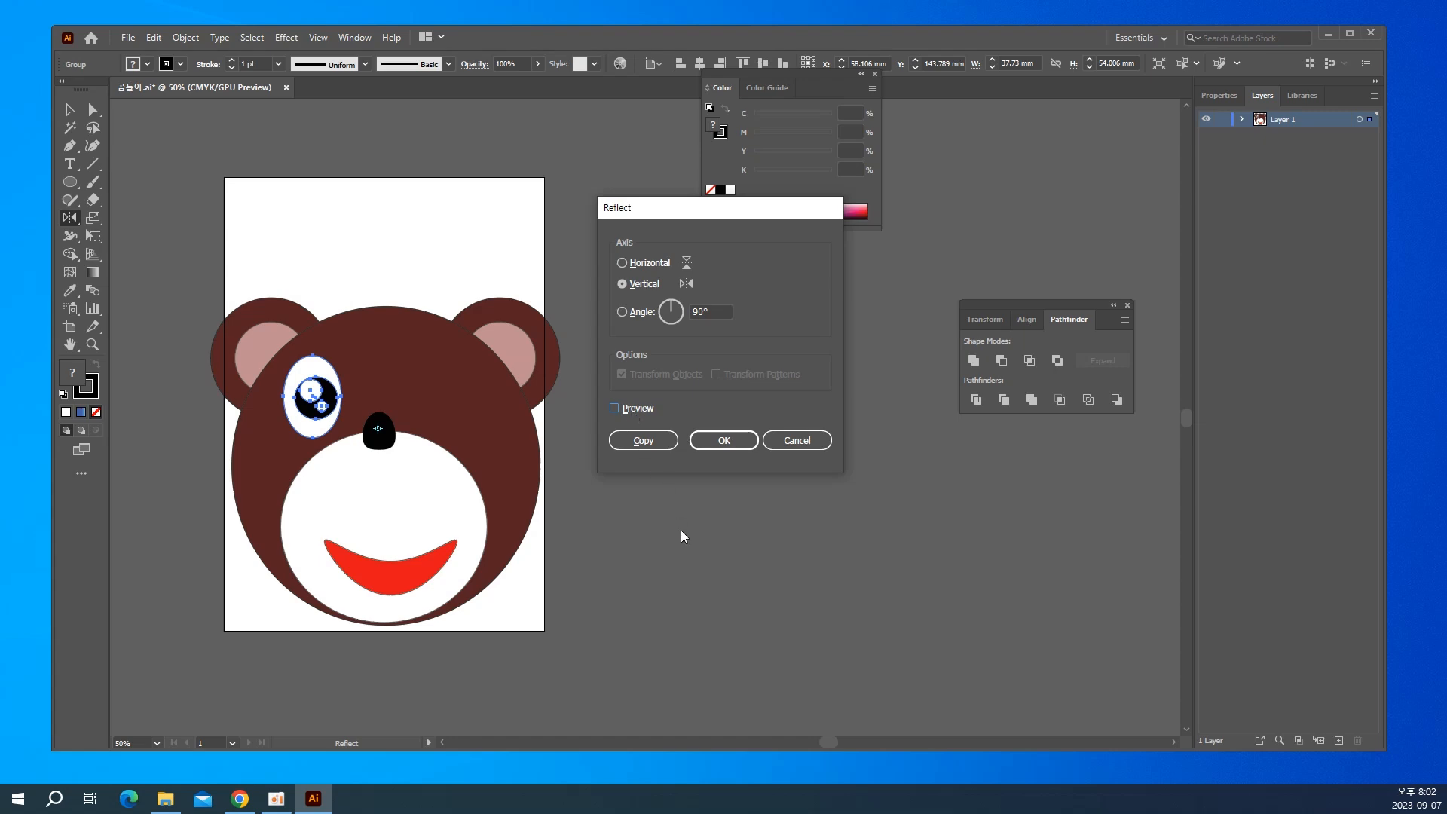
{"action": "left_click", "coordinate": [654, 440]}
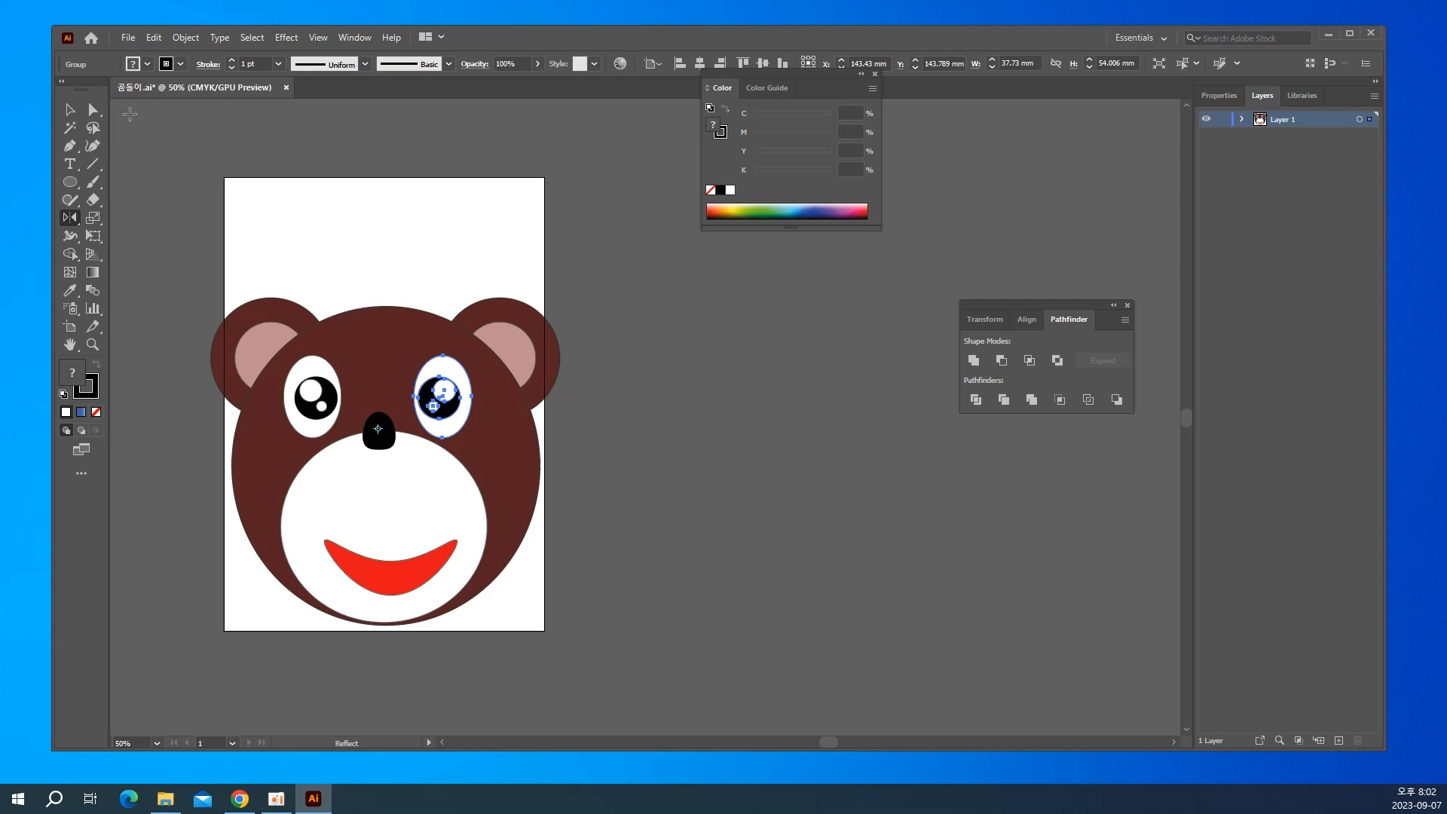
Deselect the mirrored eye and save the bear document.
{"action": "left_click", "coordinate": [71, 112]}
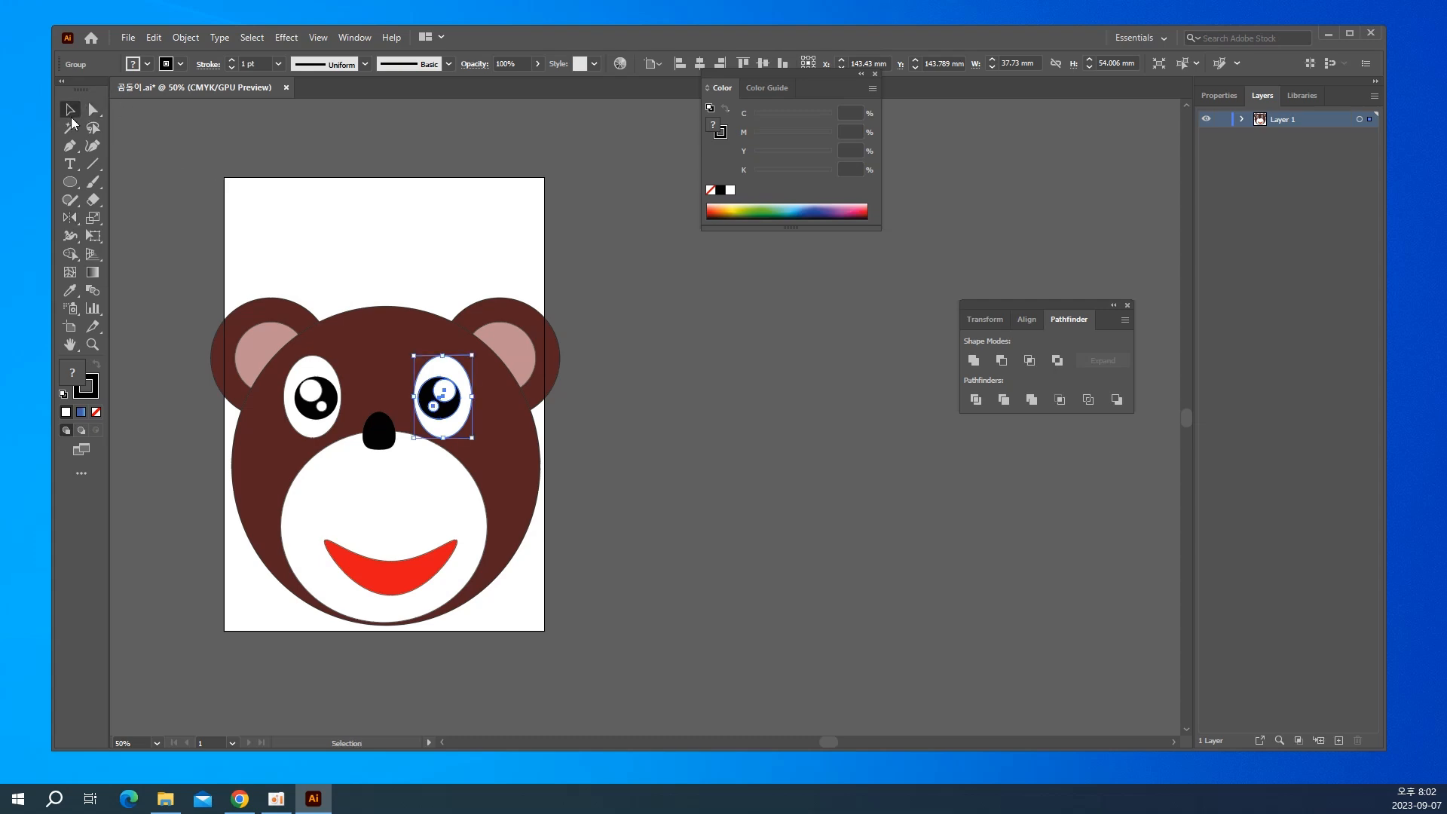
{"action": "left_click", "coordinate": [680, 418]}
{"action": "key", "text": "a"}
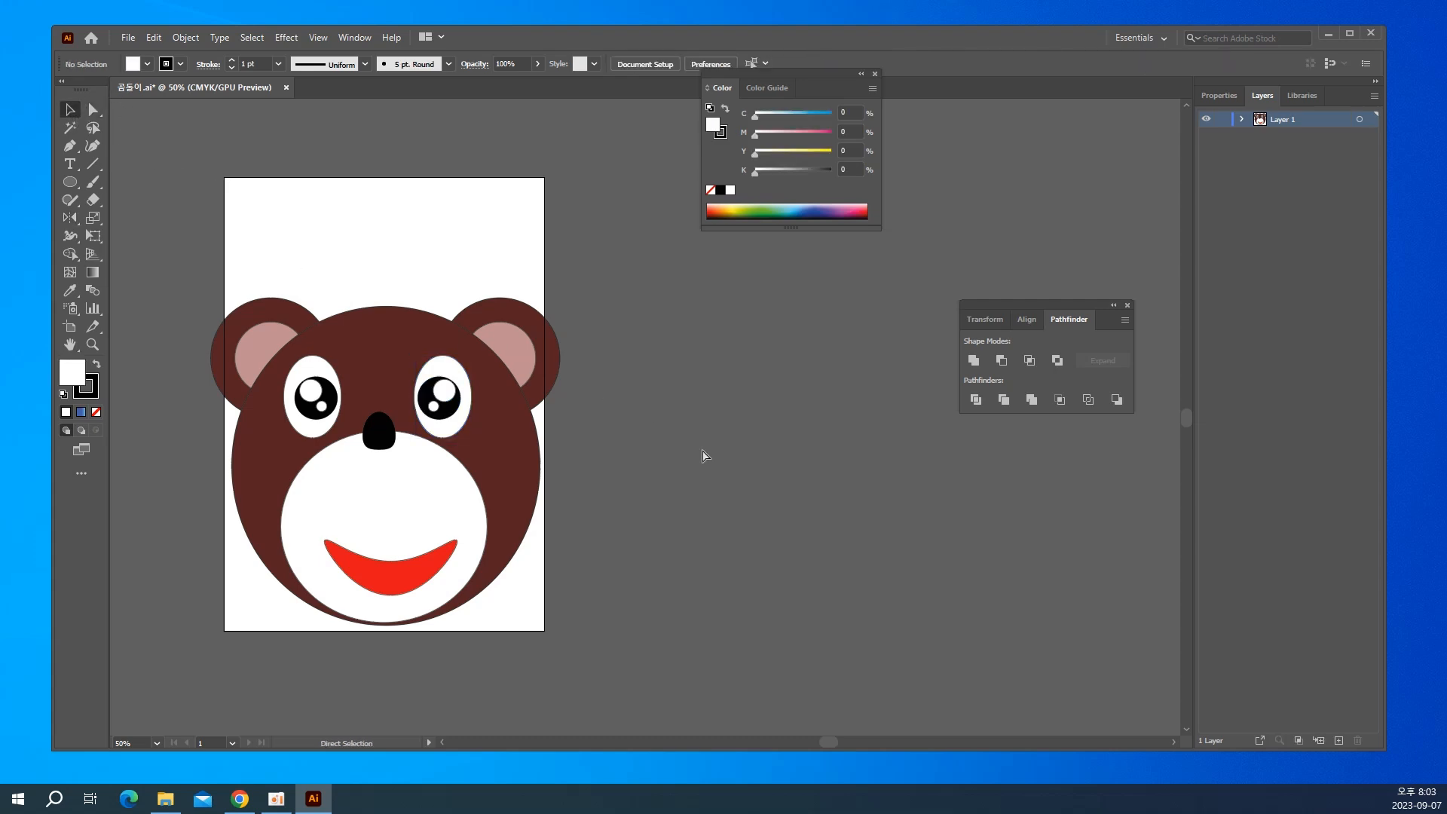
{"action": "key", "text": "ctrl+s"}
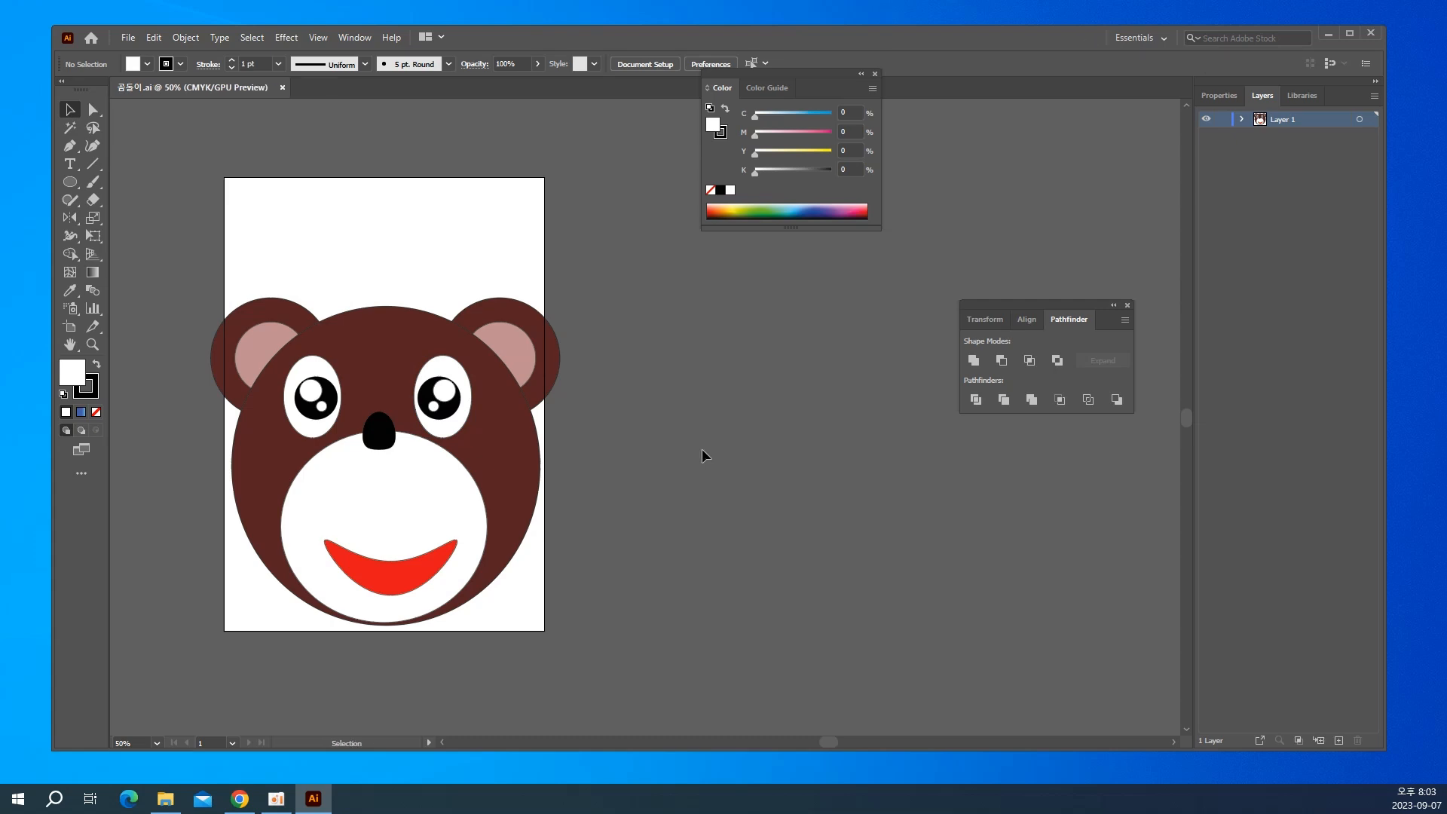